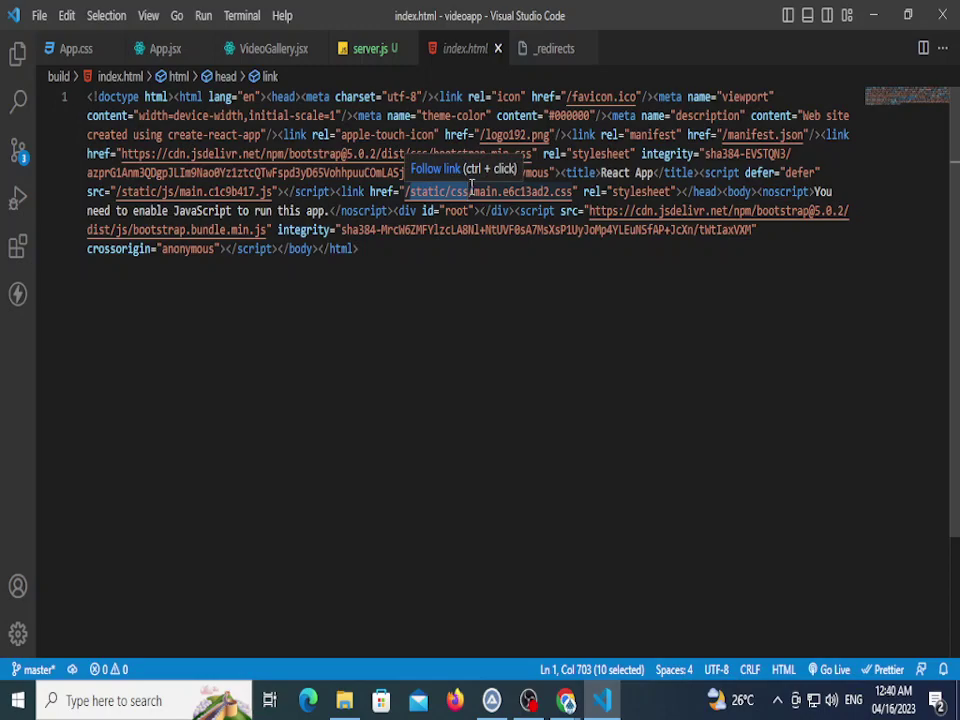
Highlight the static/css folder in the stylesheet link path of the built index.html.
key("alt+Tab")
key("alt+Tab")
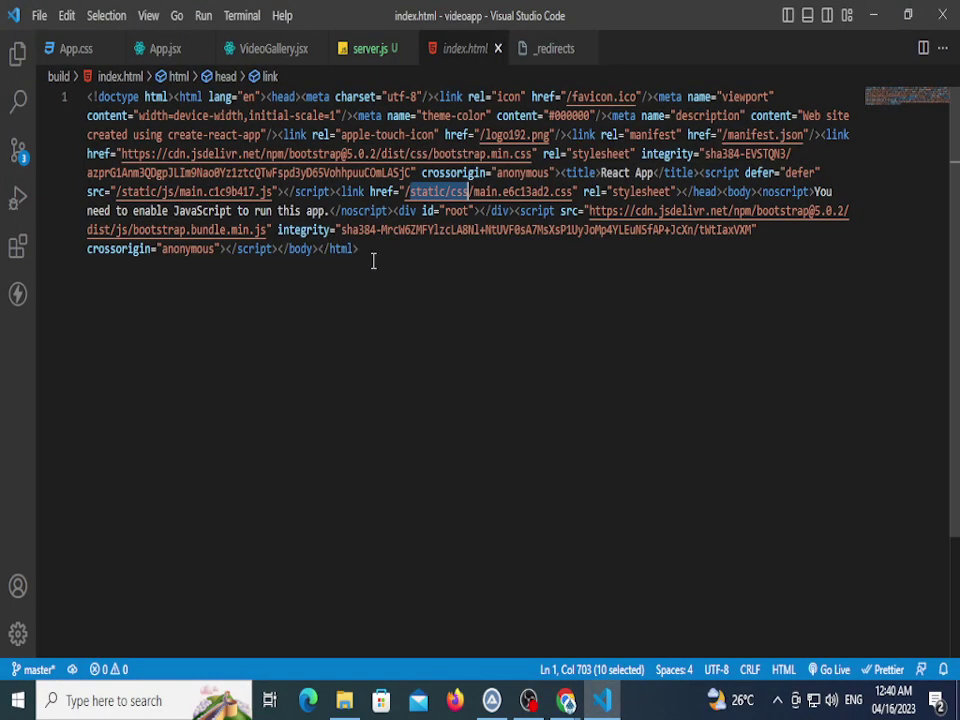
key("alt+Tab")
key("alt+Tab")
left_click(447, 210)
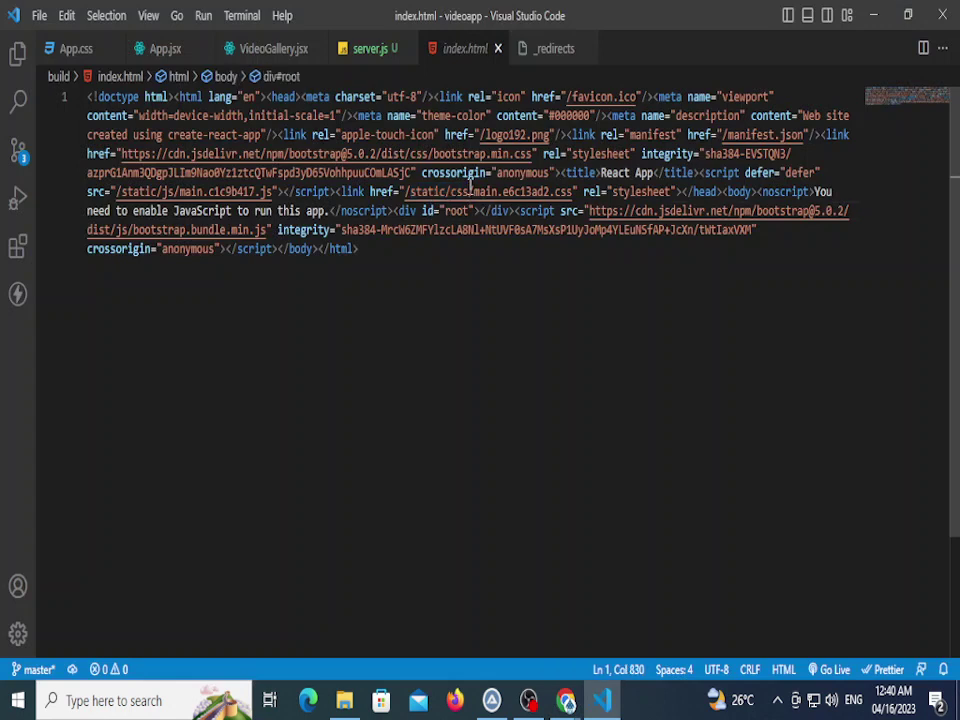
left_click_drag(469, 191, 409, 191)
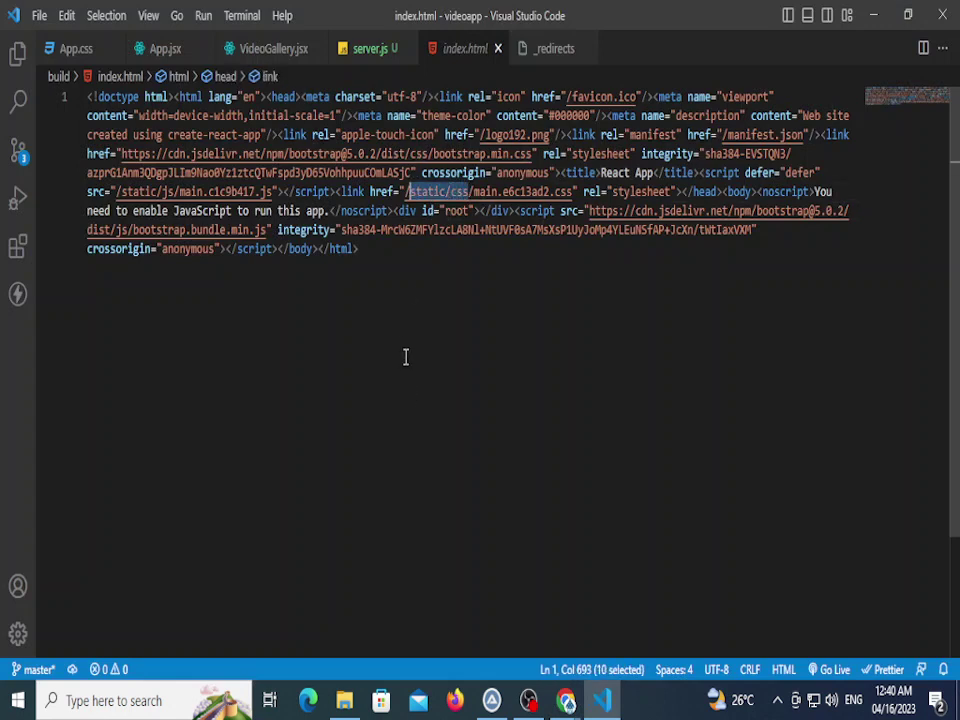
Examine the express.static("build") line and the sendFile route beneath it in server.js.
key("ctrl+Tab")
left_click(115, 381)
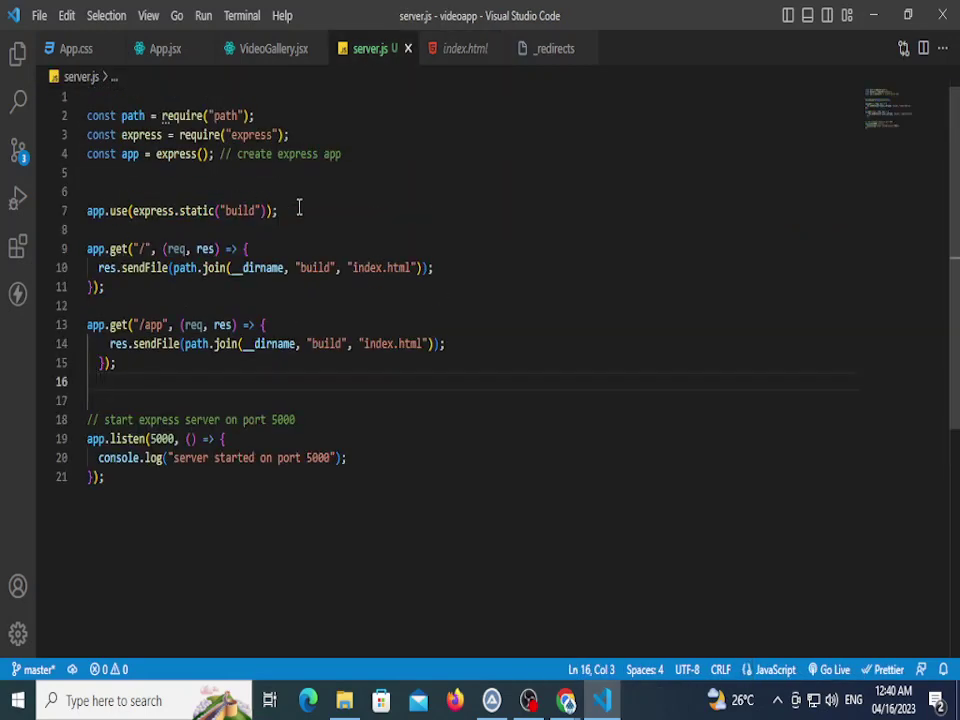
left_click_drag(300, 210, 98, 211)
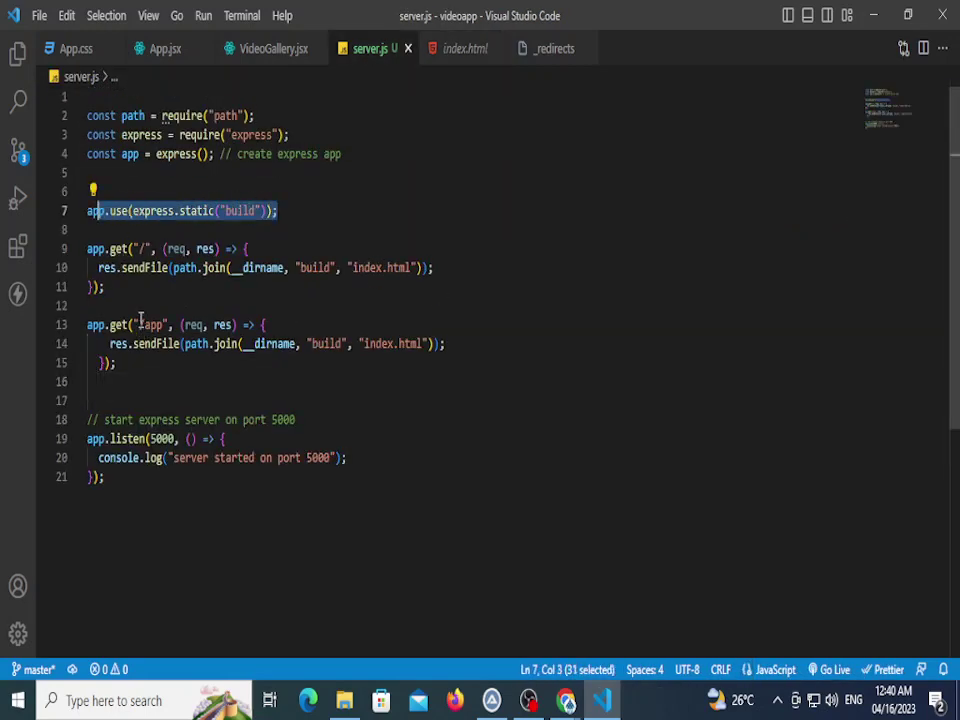
left_click(127, 210)
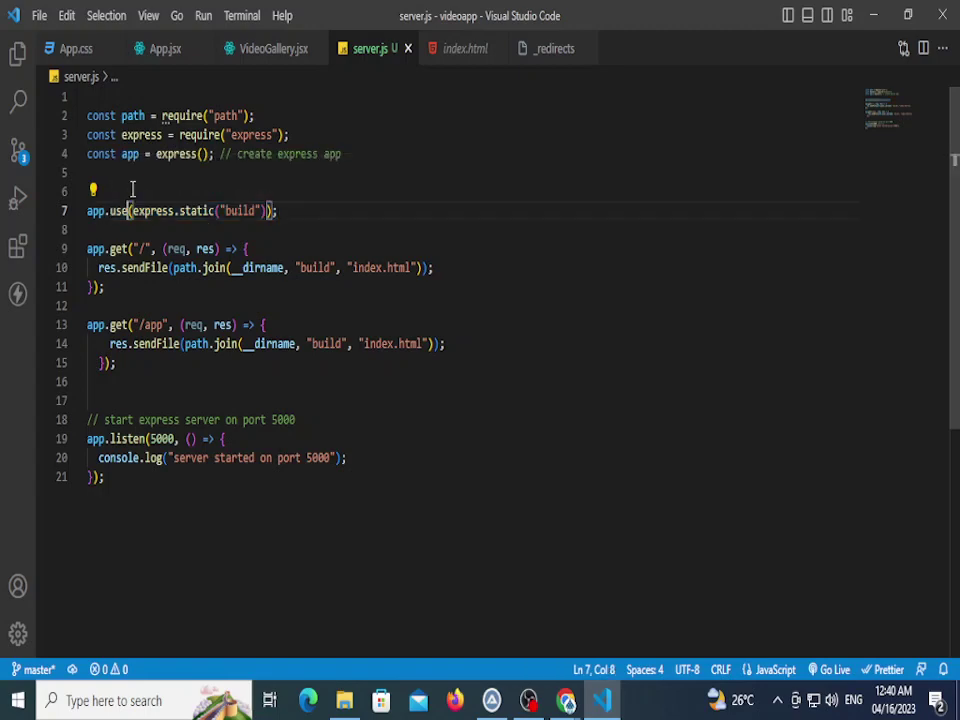
mouse_move(160, 270)
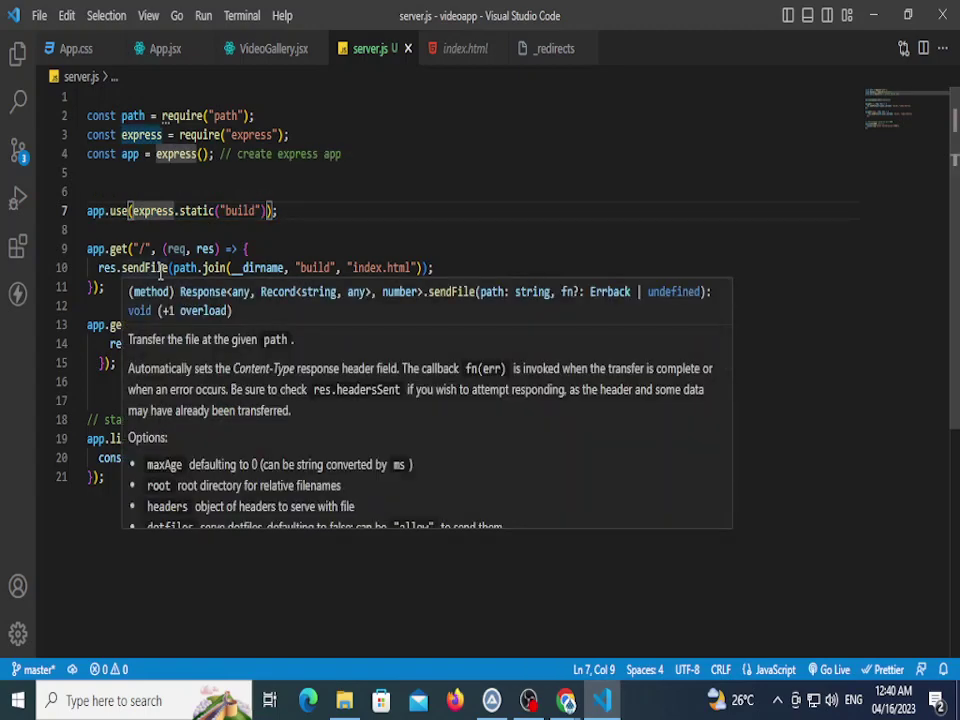
left_click(425, 236)
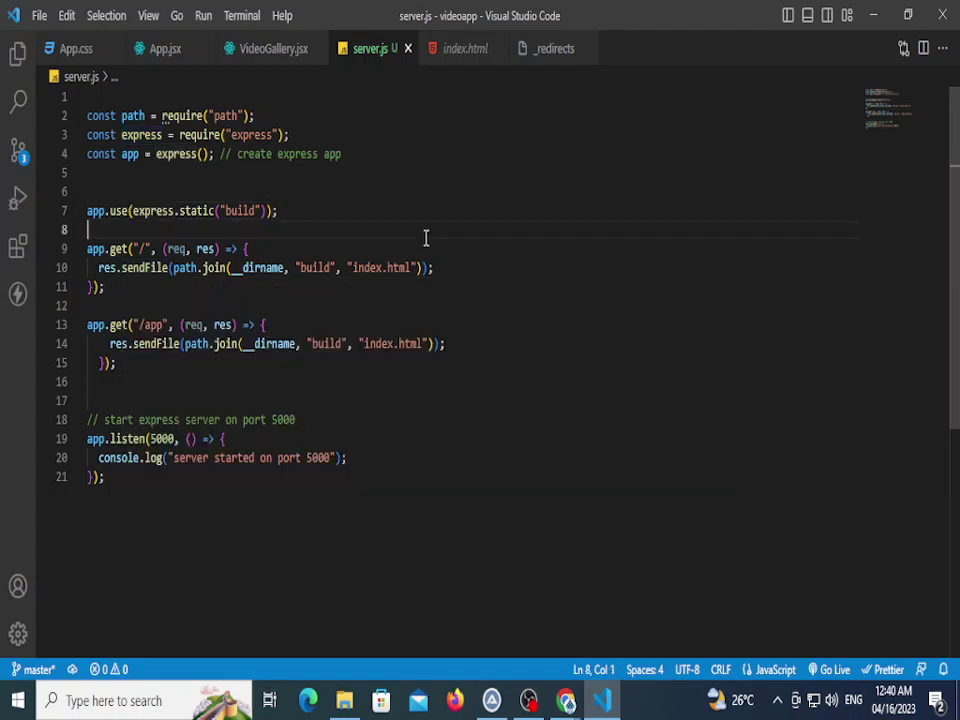
Show the project files and collapse the build folder, returning focus to the server.js code.
left_click(17, 52)
scroll(160, 265, "up", 3)
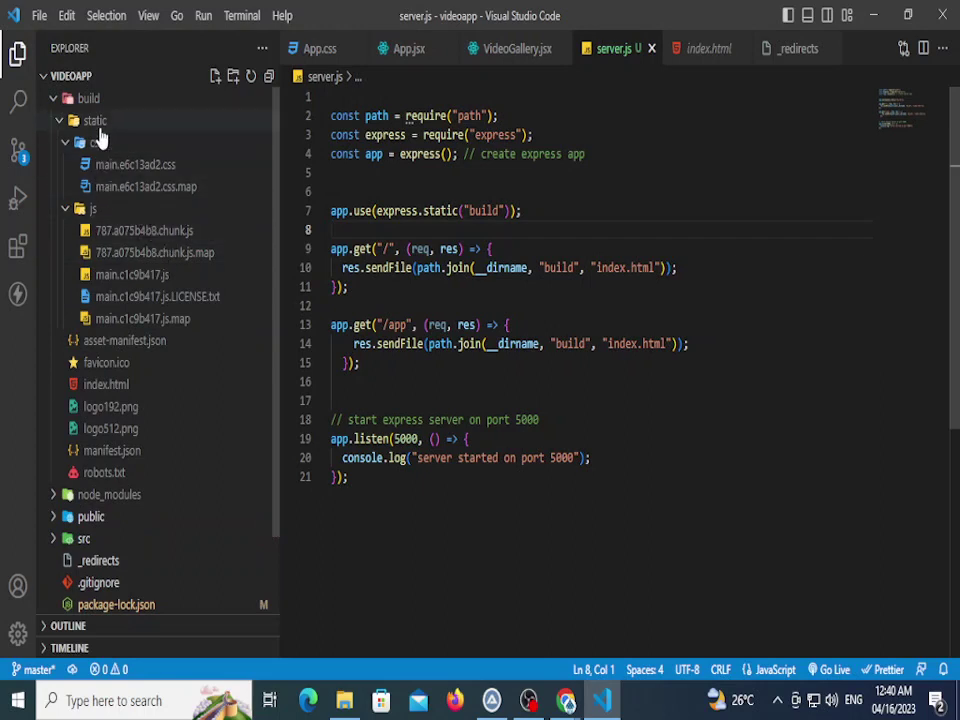
left_click(116, 99)
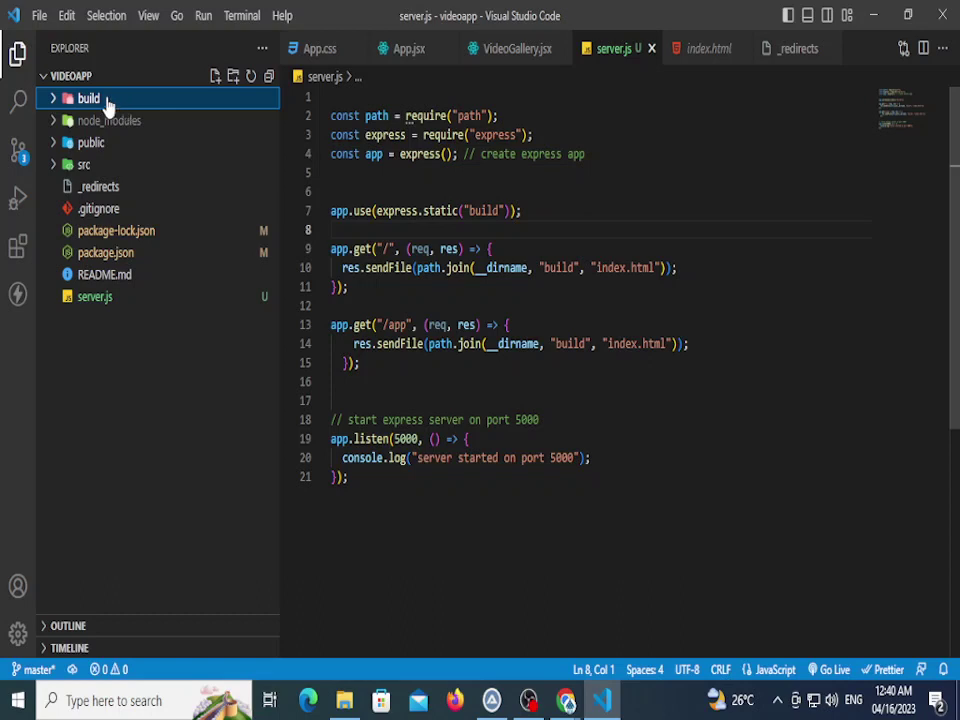
left_click(588, 404)
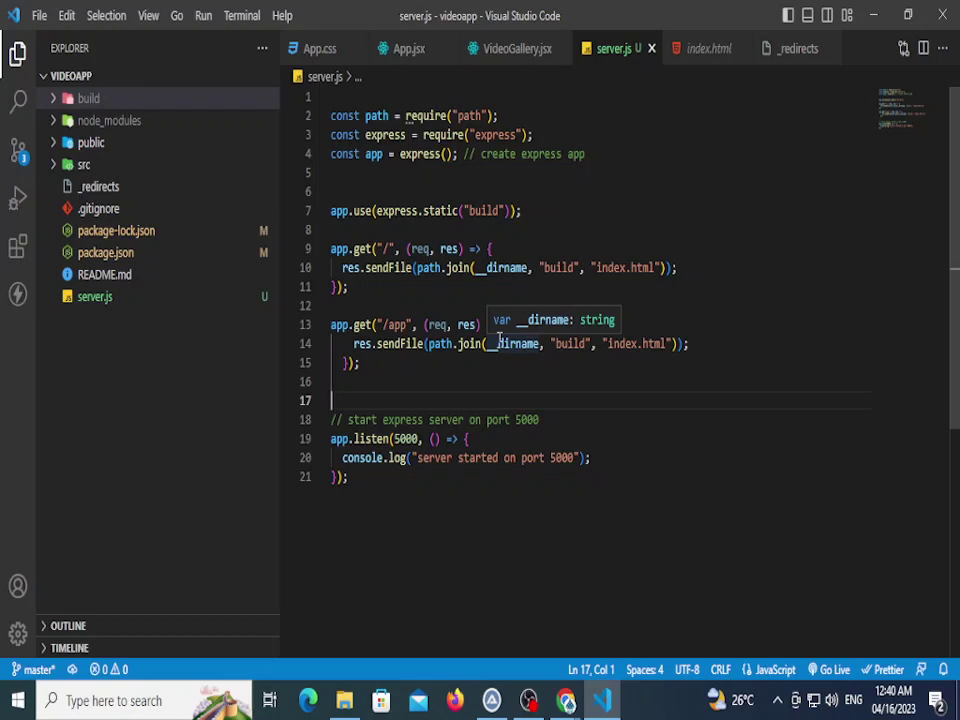
Switch to Chrome and review the Video Gallery page served at localhost:5000/app, comparing it with server.js.
key("alt+Tab")
scroll(465, 253, "down", 2)
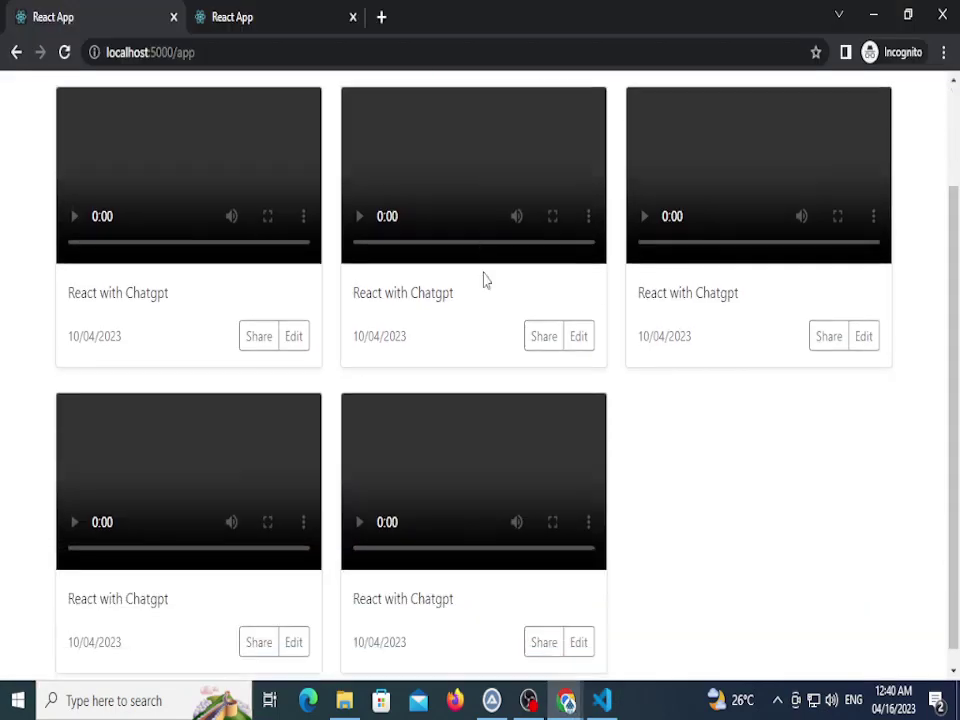
scroll(486, 279, "up", 2)
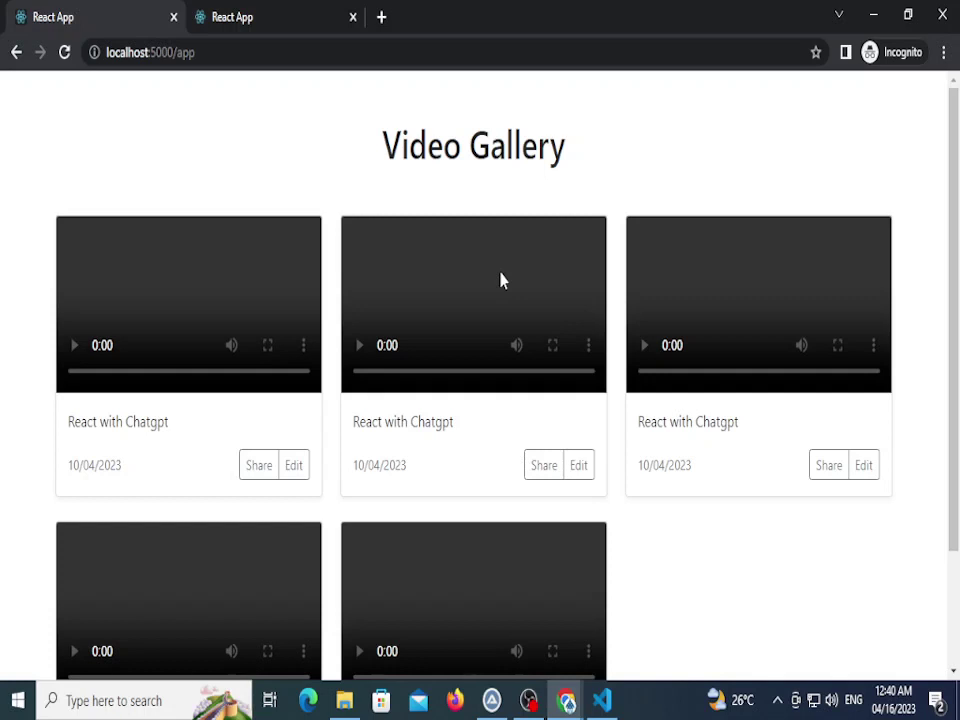
left_click(427, 58)
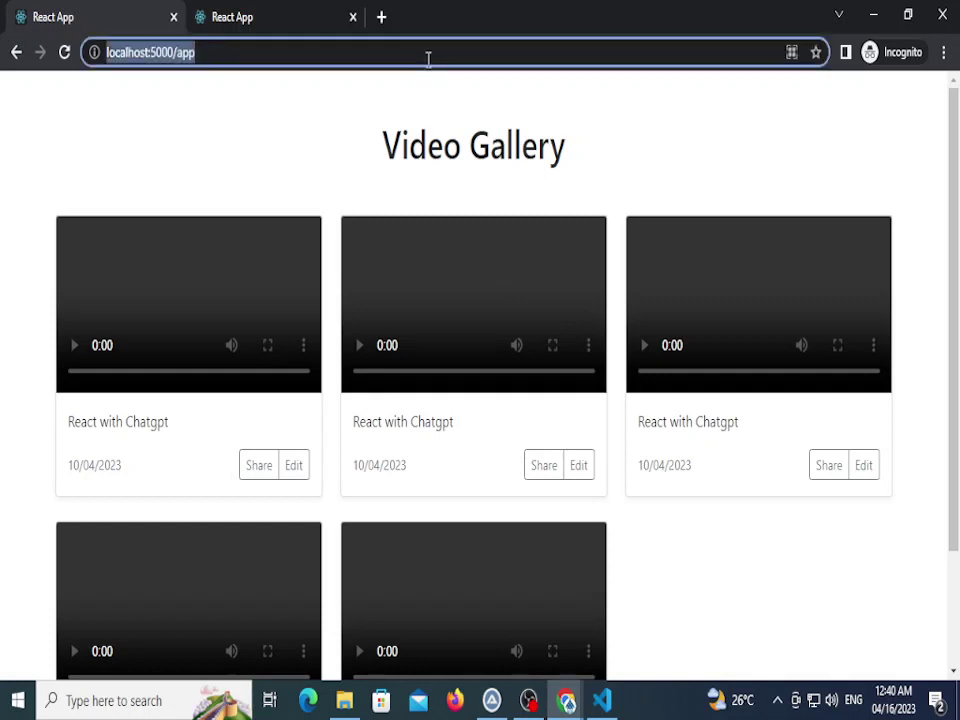
key("alt+Tab")
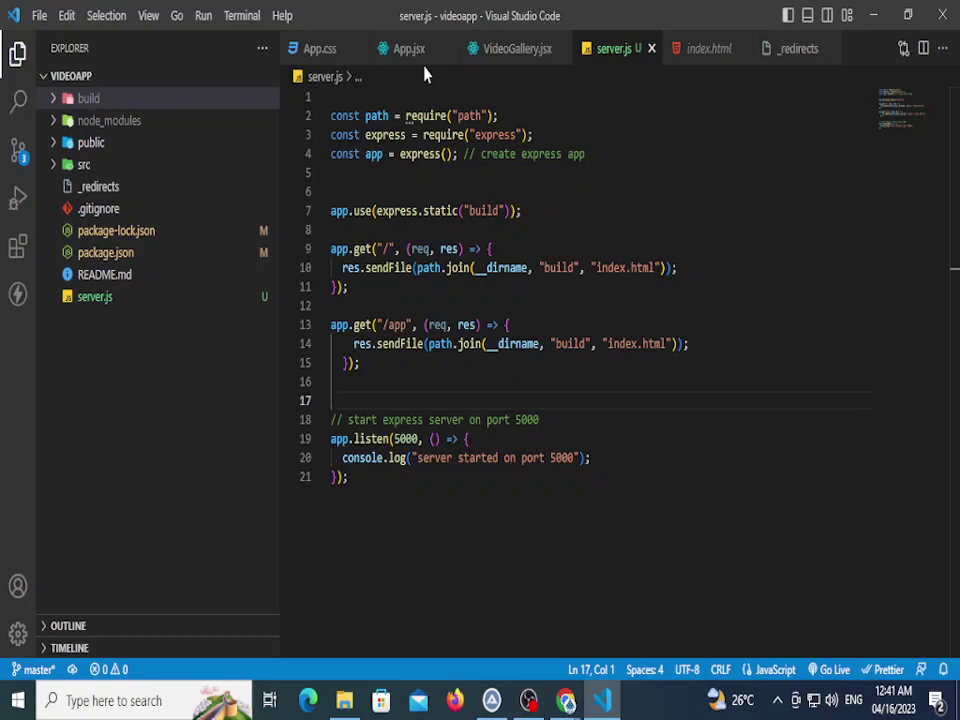
key("alt+Tab")
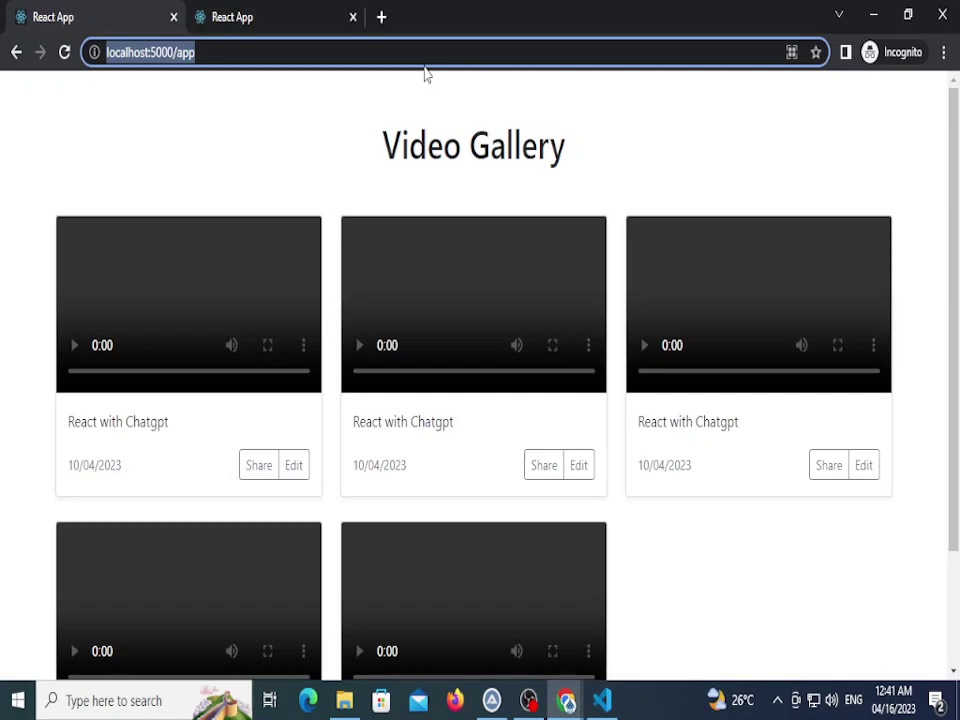
Return to VS Code and highlight port 5000 in the app.listen call of server.js.
key("alt+Tab")
left_click(553, 420)
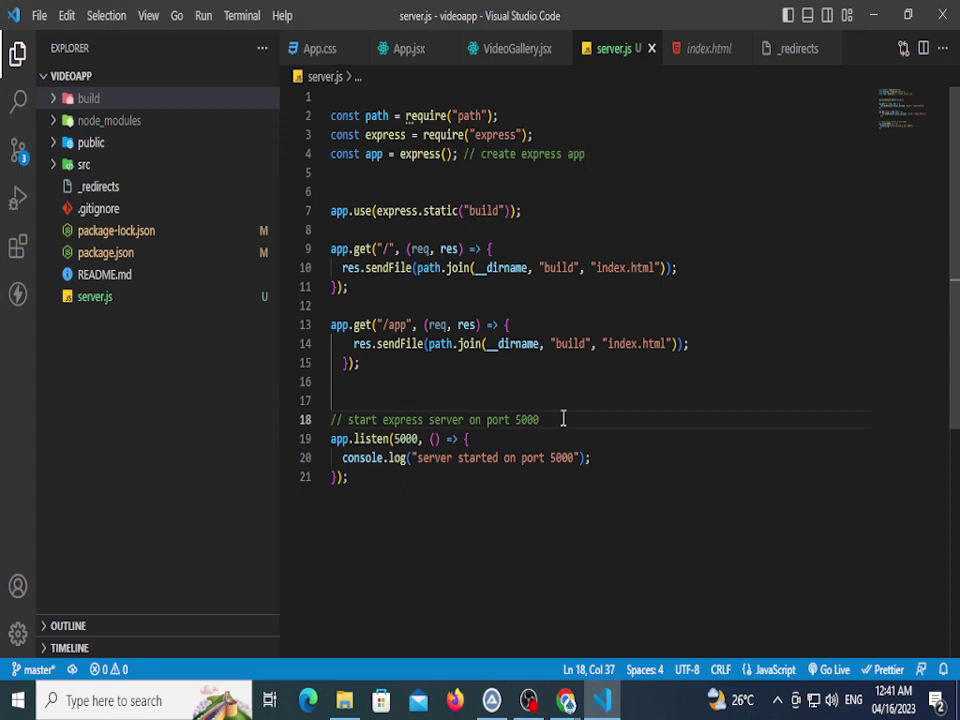
scroll(441, 399, "down", 5)
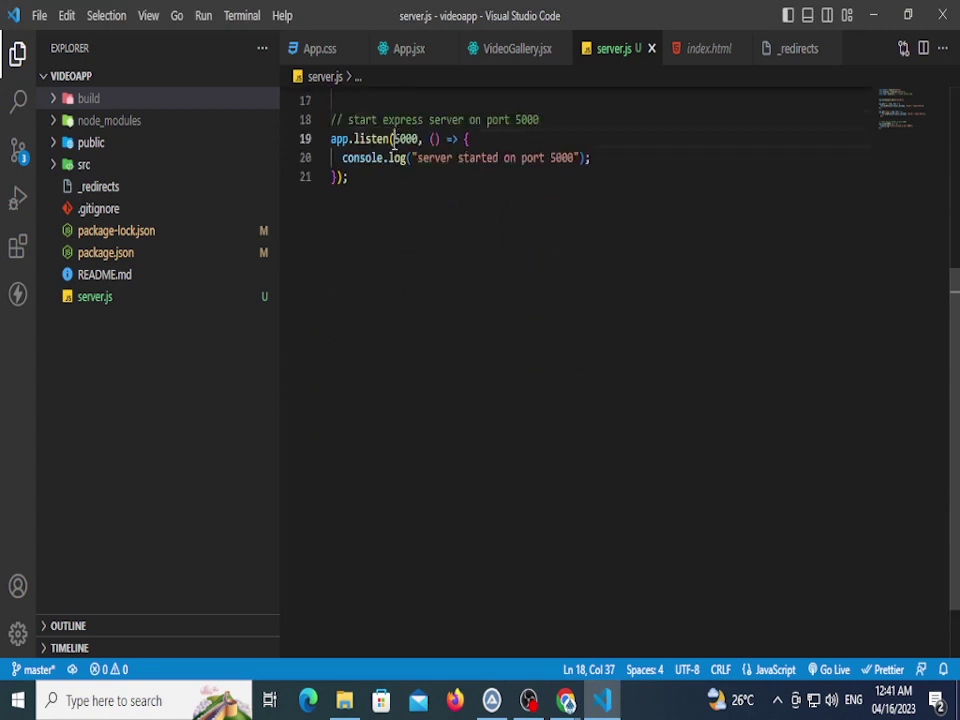
double_click(405, 139)
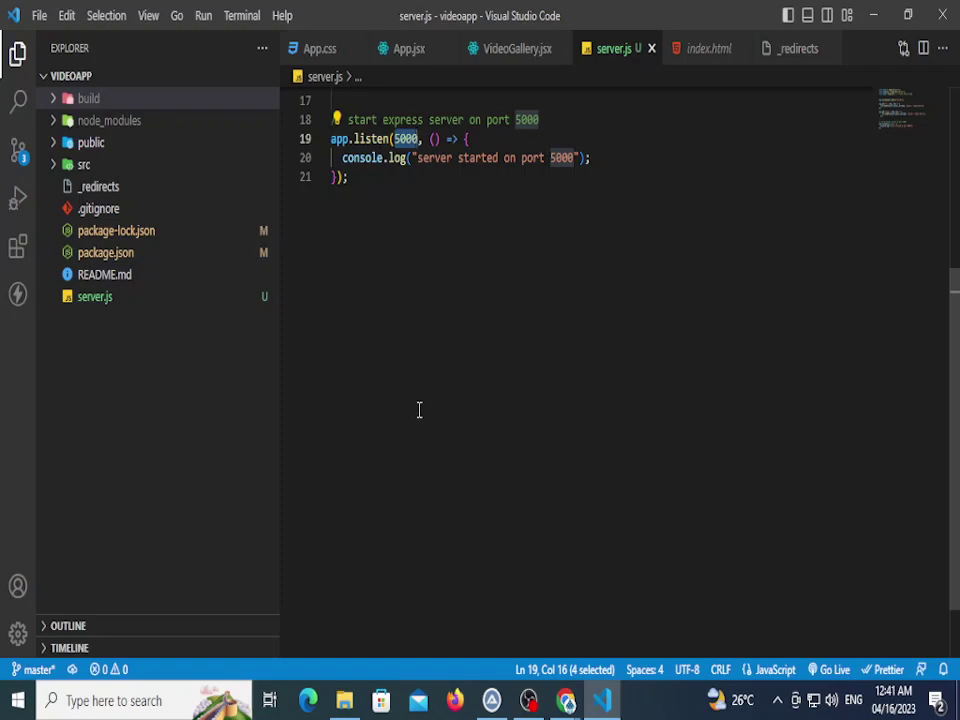
Switch to the incognito Chrome window, add a blank tab and check the gallery at localhost:5000.
key("alt+Tab")
left_click(383, 16)
left_click(326, 17)
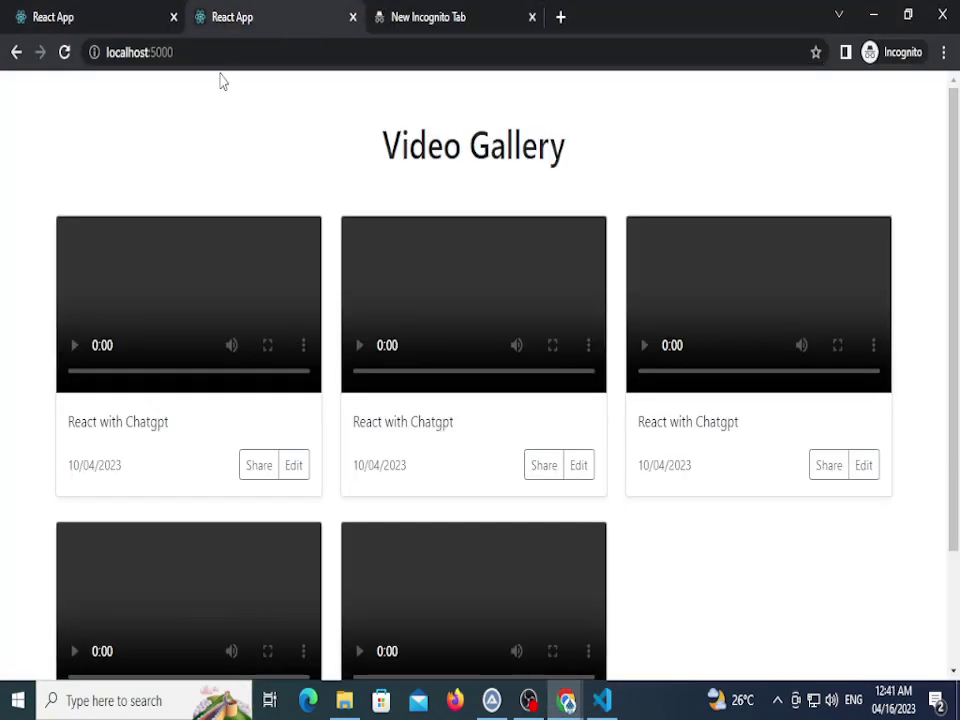
left_click(432, 17)
Switch to the deployed Netlify site in the other Chrome window and remove the /app path from its address.
key("alt+Tab")
key("alt+Tab")
key("Tab")
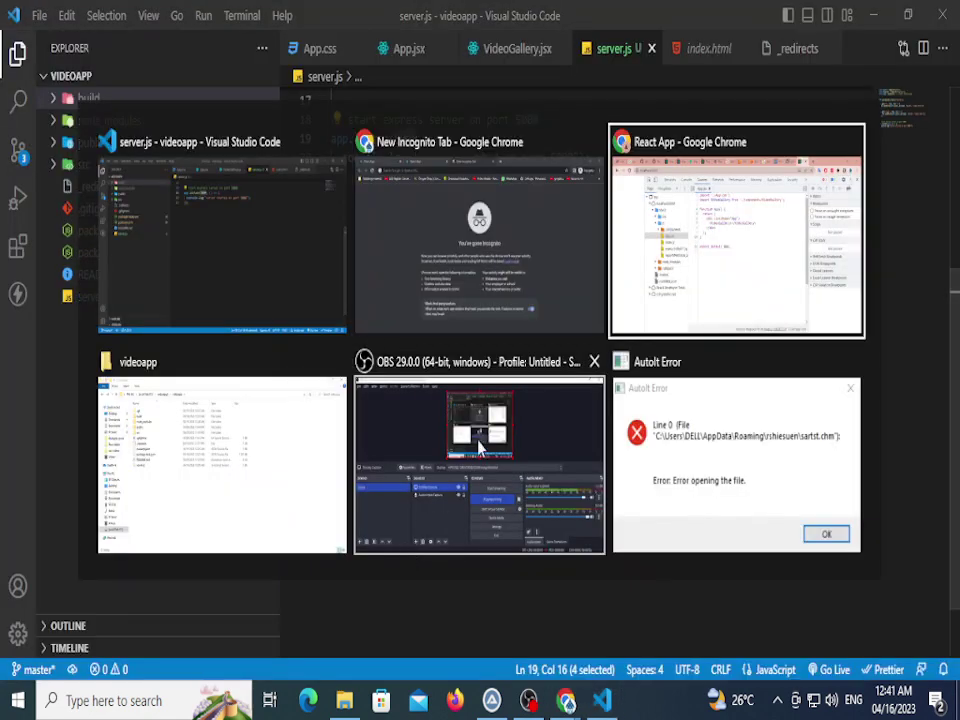
left_click(355, 17)
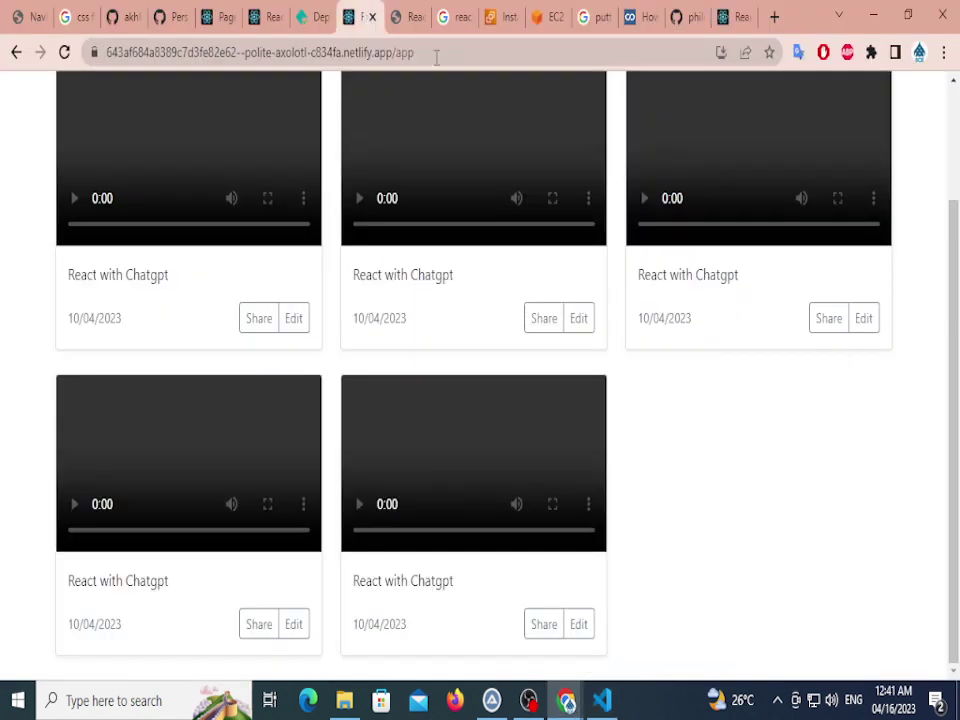
left_click(436, 57)
double_click(439, 53)
left_click(424, 52)
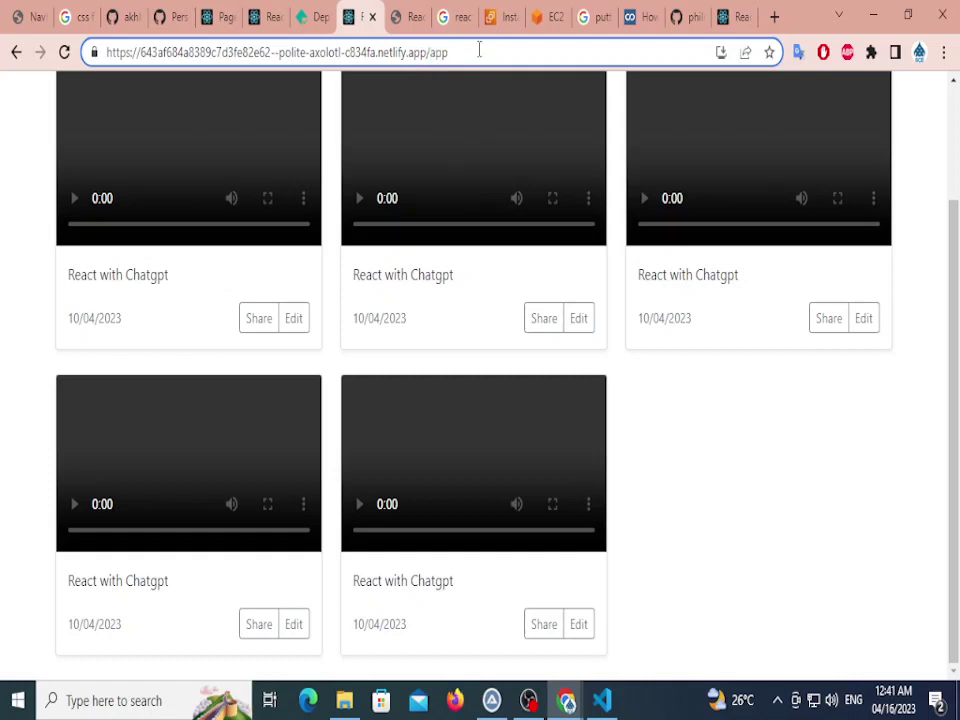
left_click(470, 56)
double_click(470, 54)
key("BackSpace")
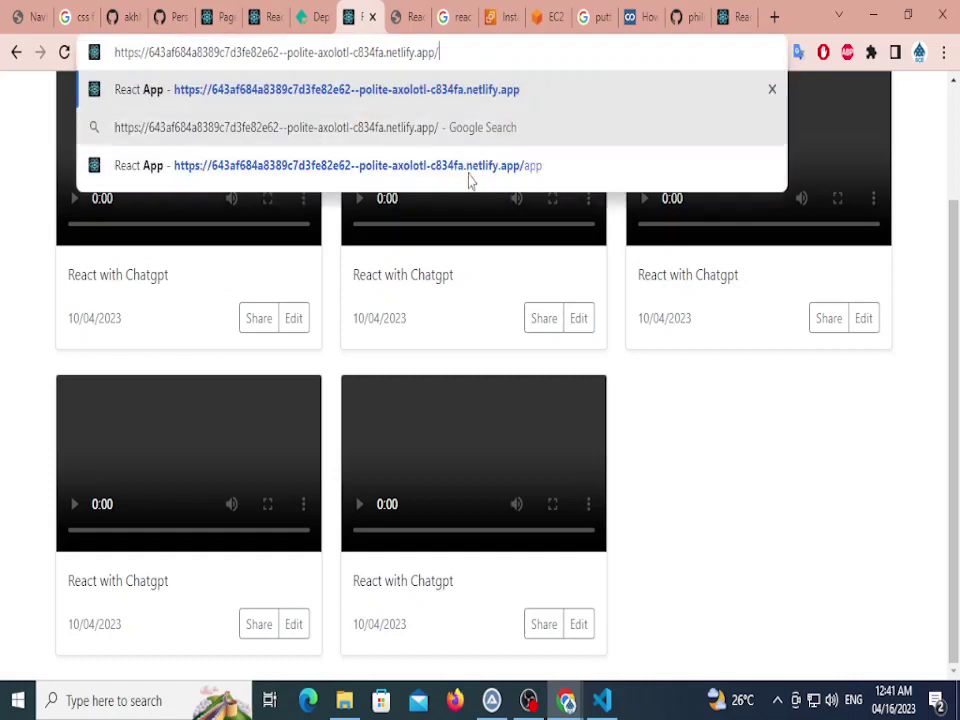
key("BackSpace")
Try appending port :5000 to the Netlify address, and remove it again.
type(":5000")
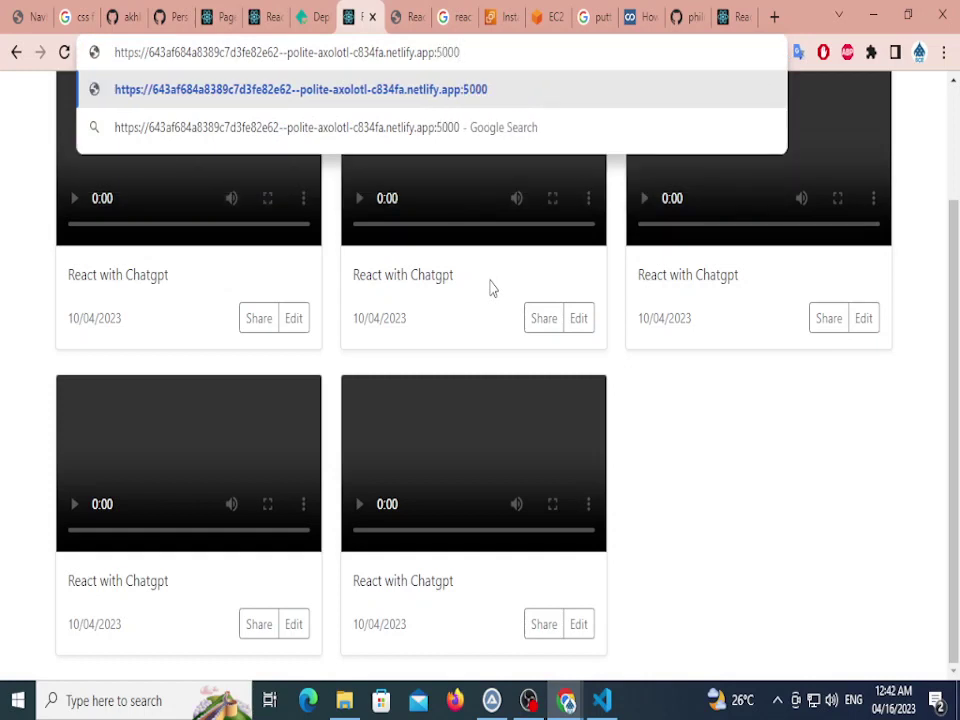
key("BackSpace")
key("BackSpace")
key("BackSpace")
key("BackSpace")
key("BackSpace")
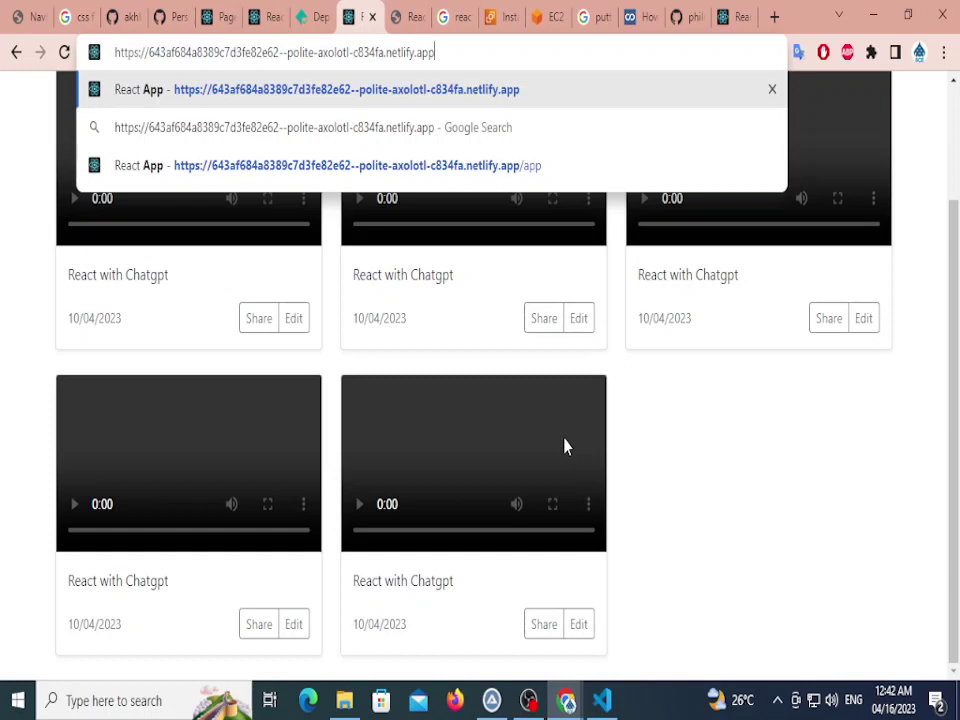
left_click(773, 16)
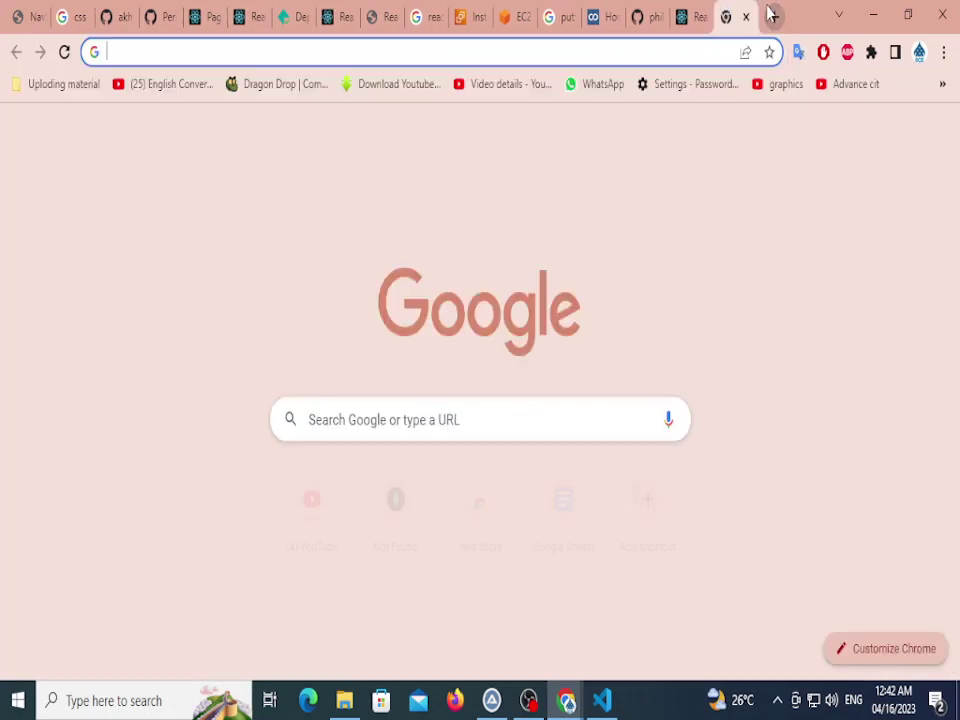
type("http://")
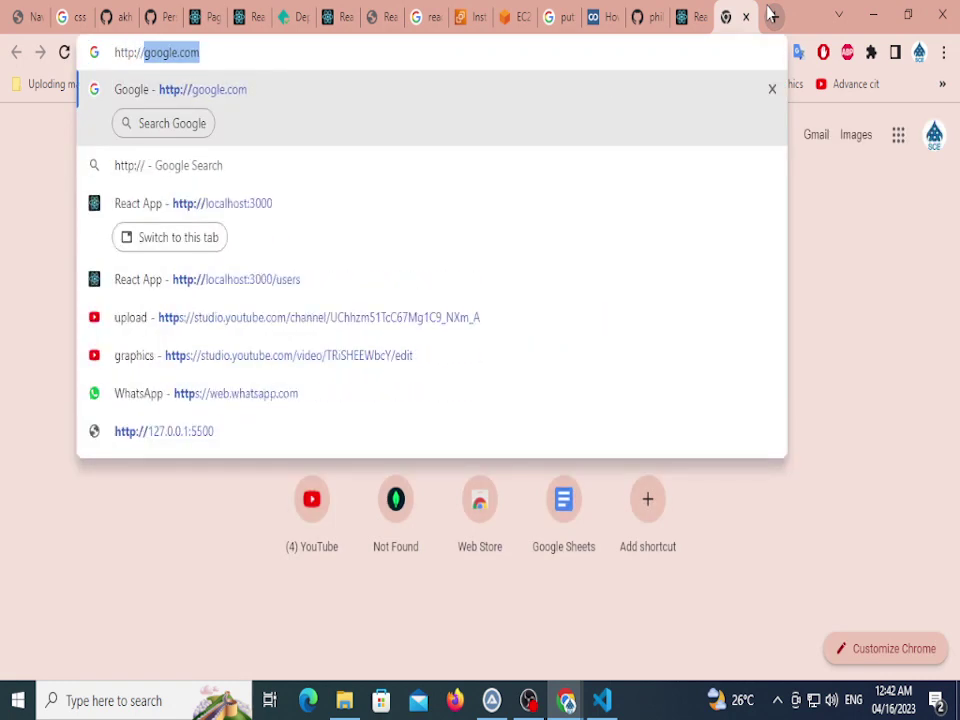
key("Right")
key("Left")
key("Left")
key("Left")
key("Left")
key("Left")
key("Left")
key("Left")
key("Left")
key("Left")
key("Left")
key("Left")
key("Left")
key("BackSpace")
type("s")
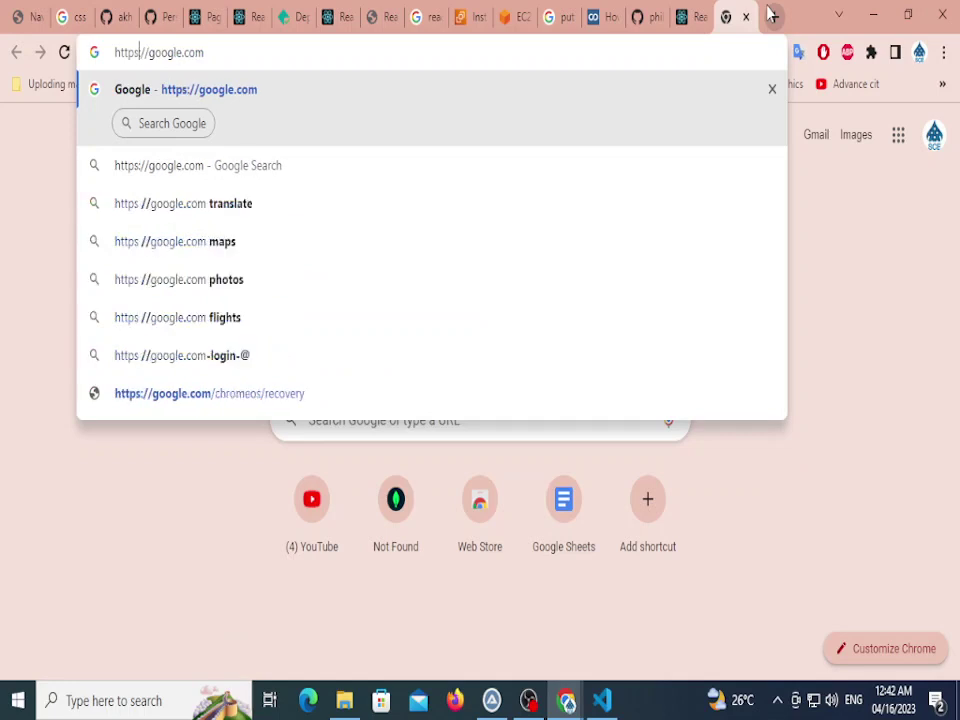
key("Right")
key("Right")
key("Right")
Switch to VS Code and set the app.listen port in server.js to 80.
key("alt+Tab")
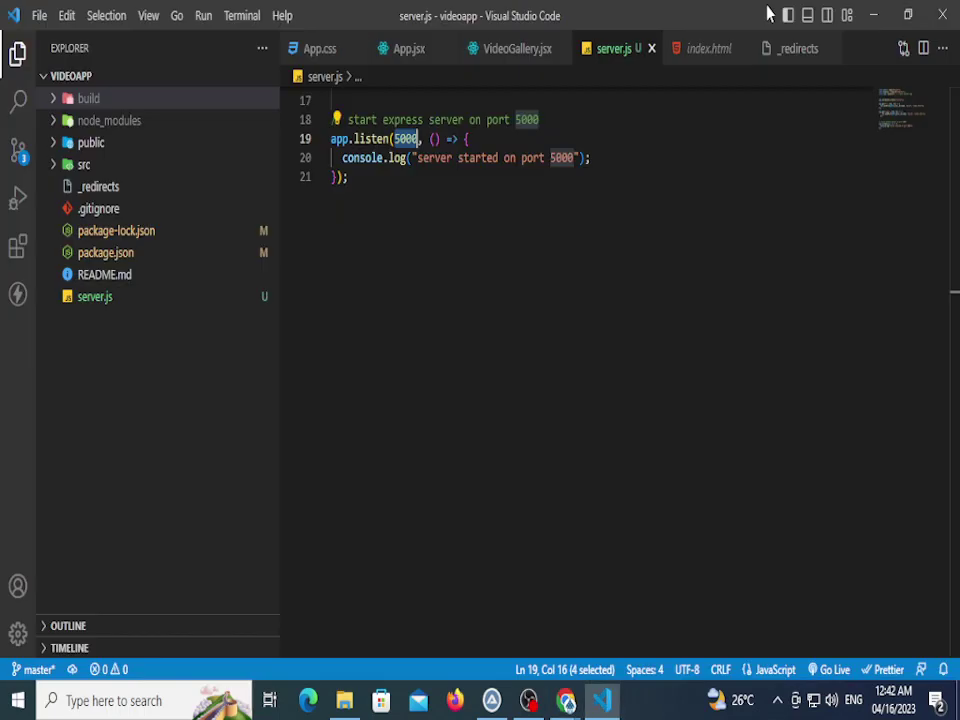
left_click(351, 199)
double_click(399, 140)
type("80")
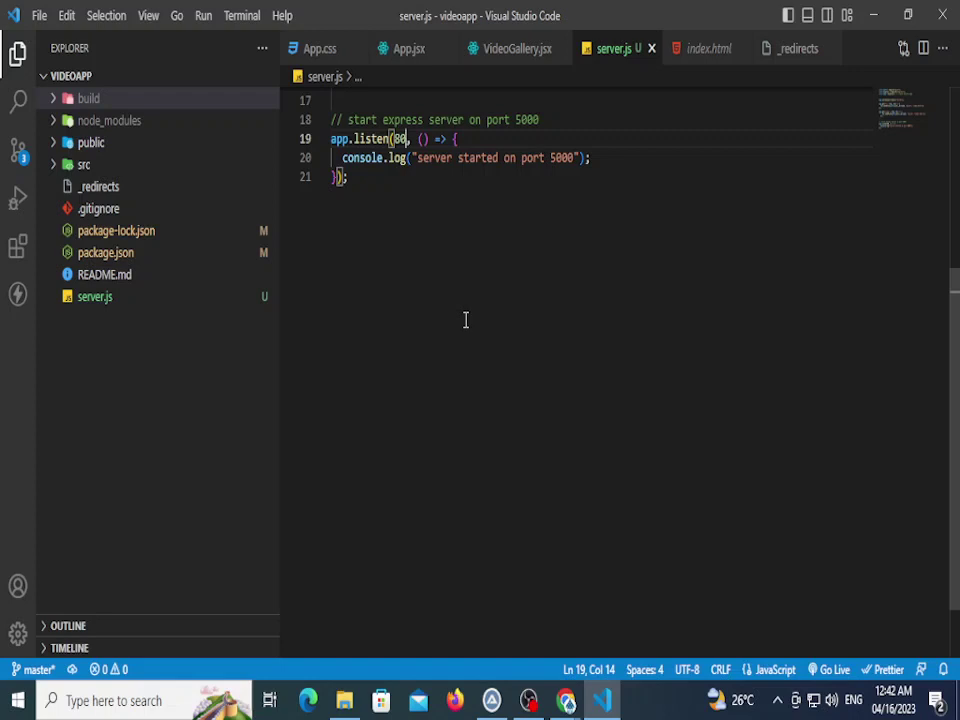
Set the port number in the app.listen call to 443.
key("BackSpace")
key("BackSpace")
type("443")
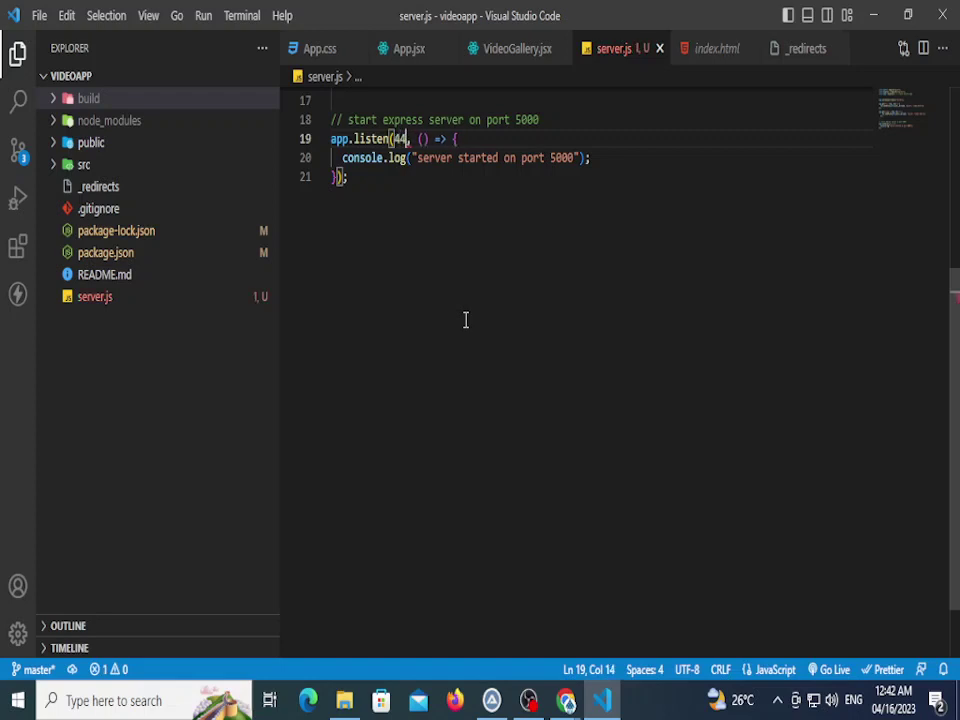
key("Right")
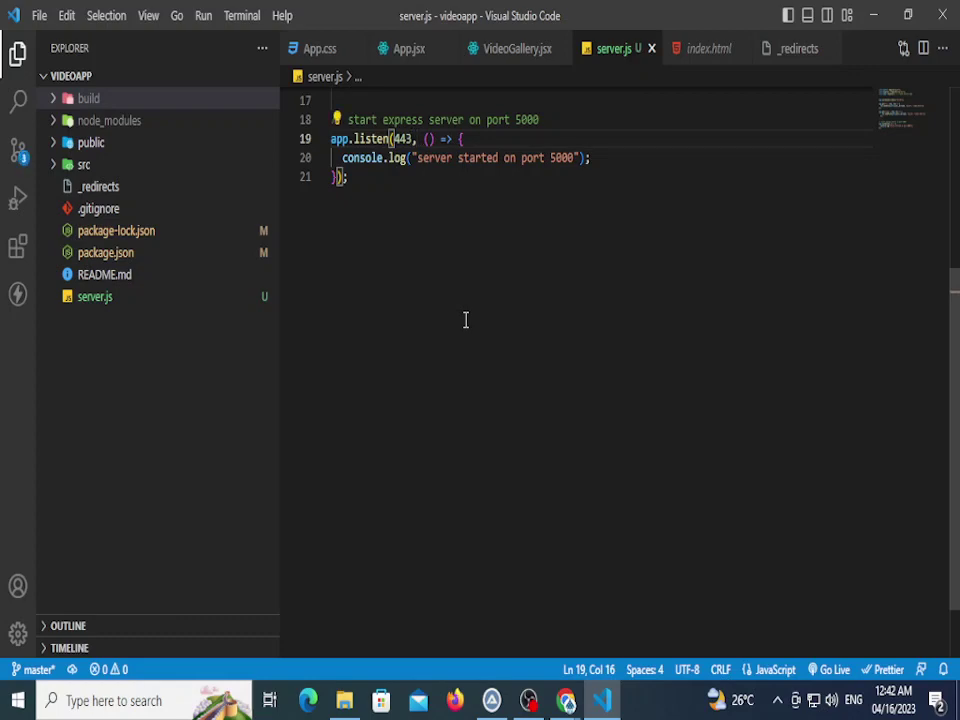
Switch to Chrome and bring up the deployed Netlify site's Video Gallery page.
key("alt+Tab")
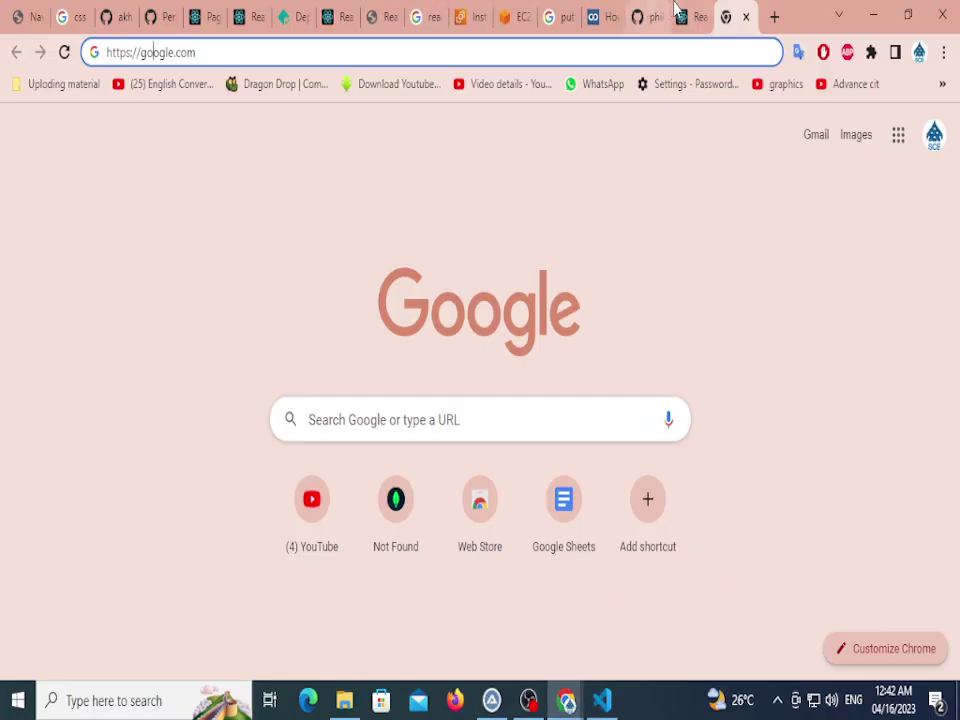
key("ctrl+shift+Tab")
left_click(330, 17)
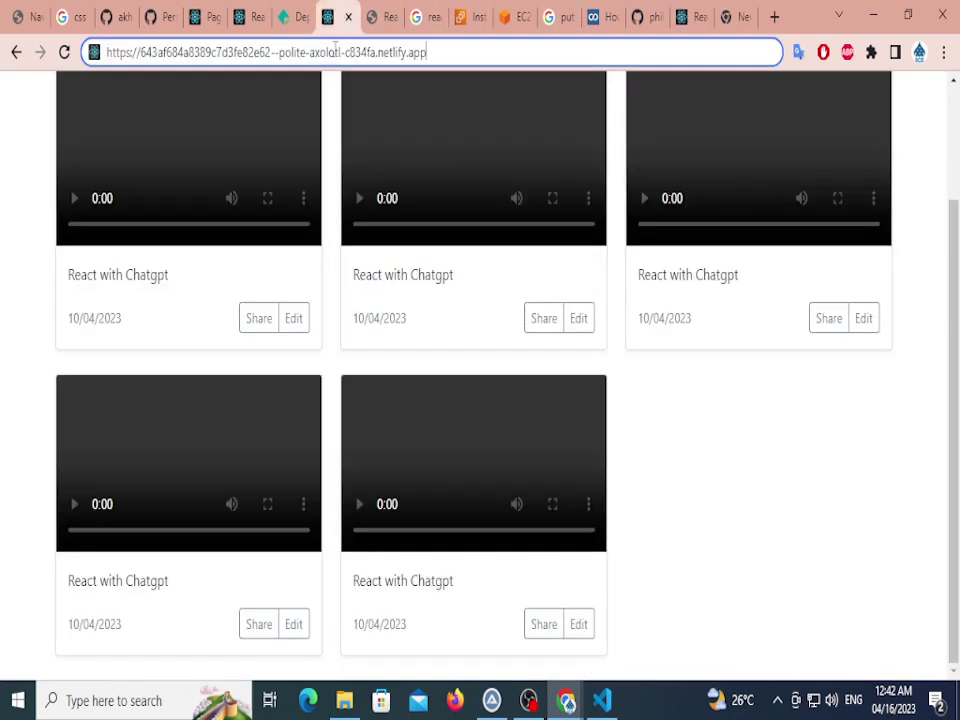
key("Return")
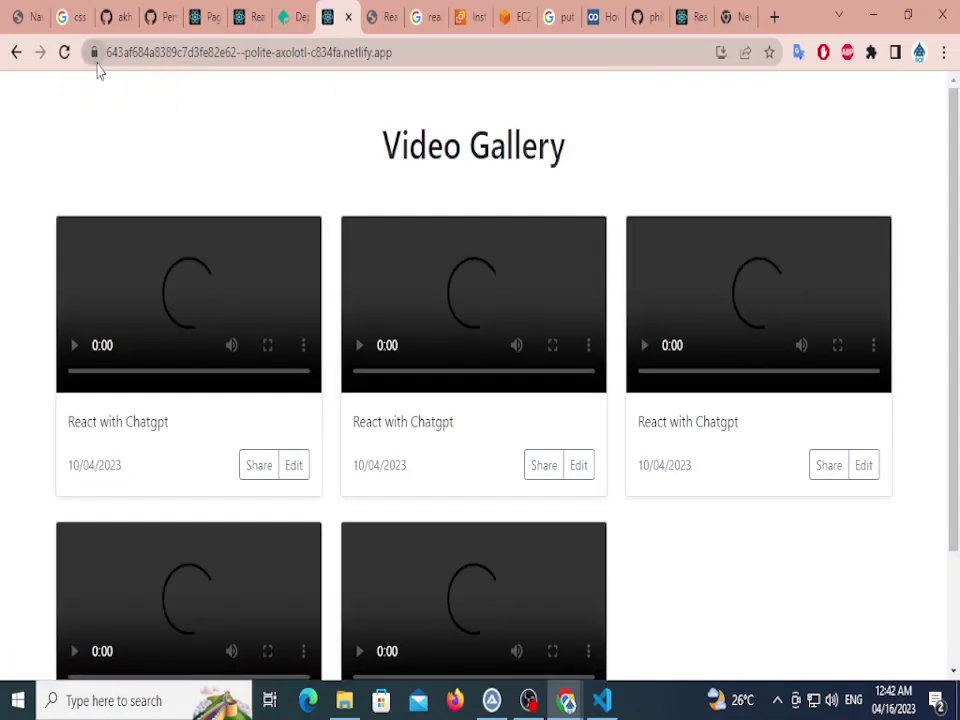
left_click(94, 52)
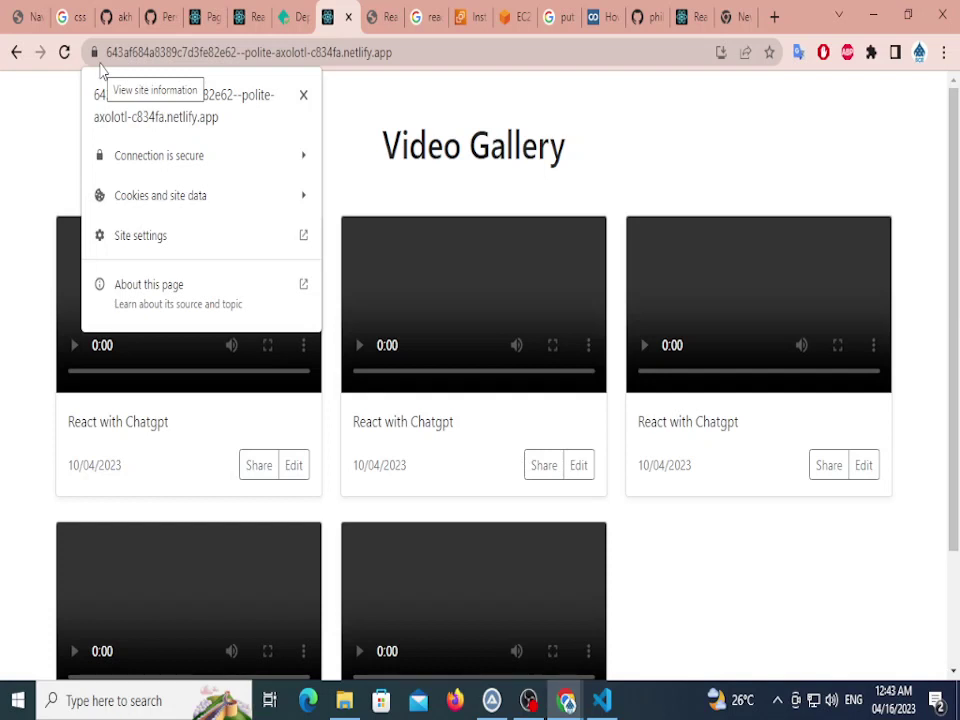
Switch to VS Code and change the port in the app.listen call of server.js back to 80.
key("alt+Tab")
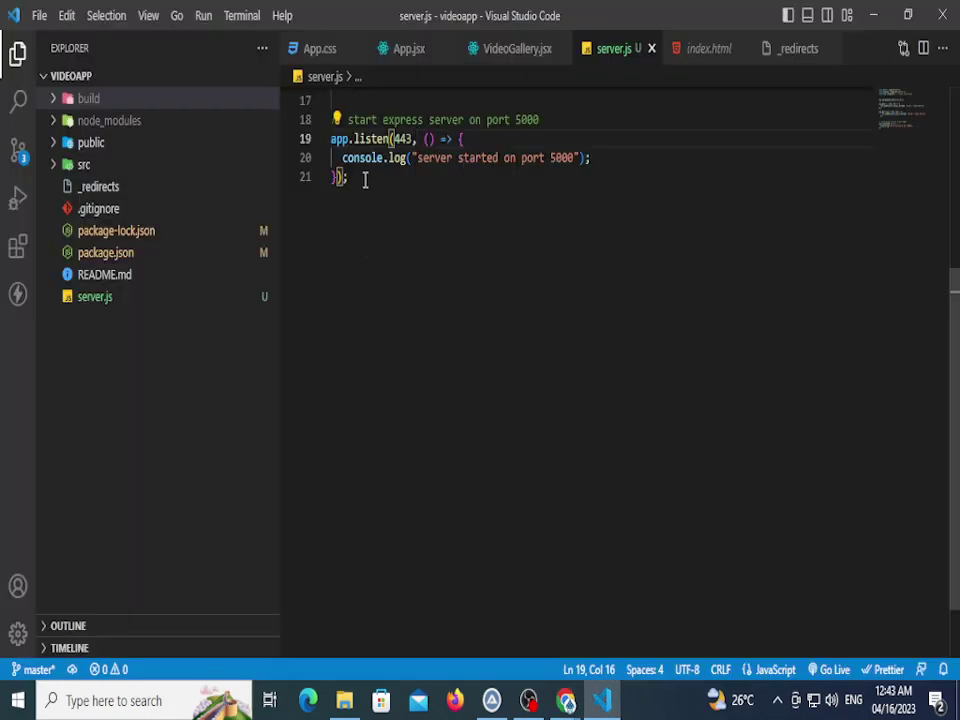
key("Left")
key("shift+Left")
key("shift+Left")
key("shift+Left")
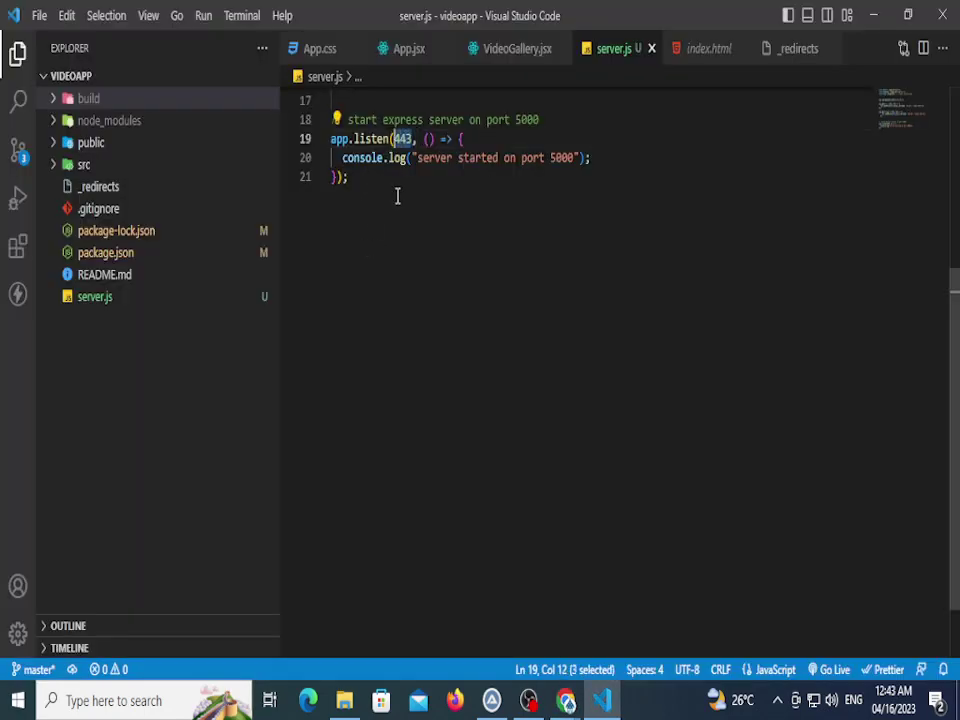
type("80")
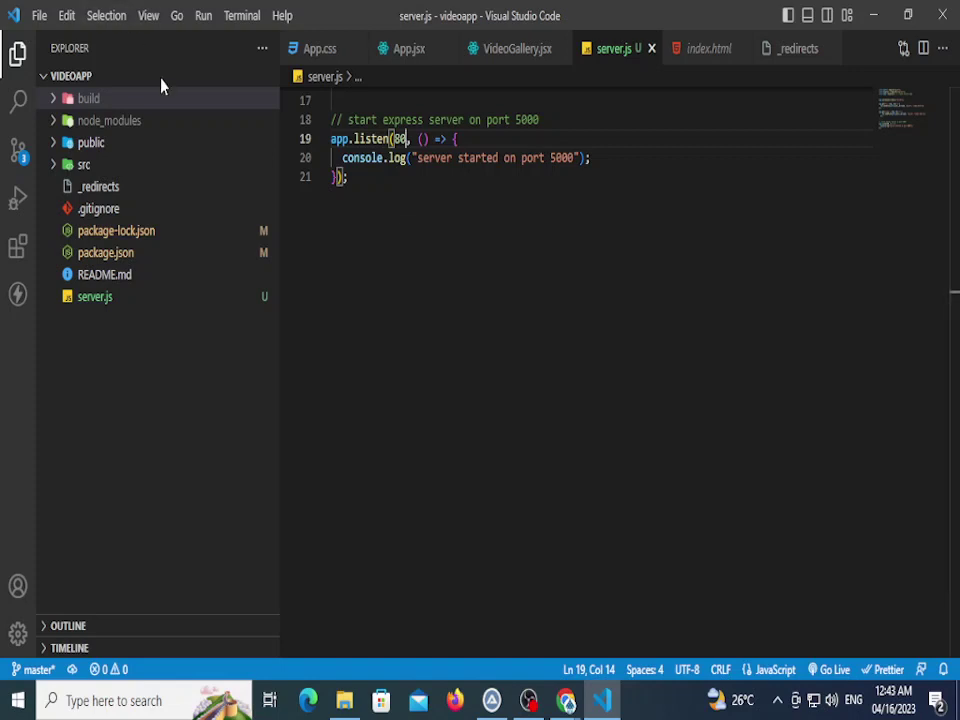
Switch to Chrome, search Google for nginx and look through the home page of nginx.com.
key("alt+Tab")
left_click(690, 16)
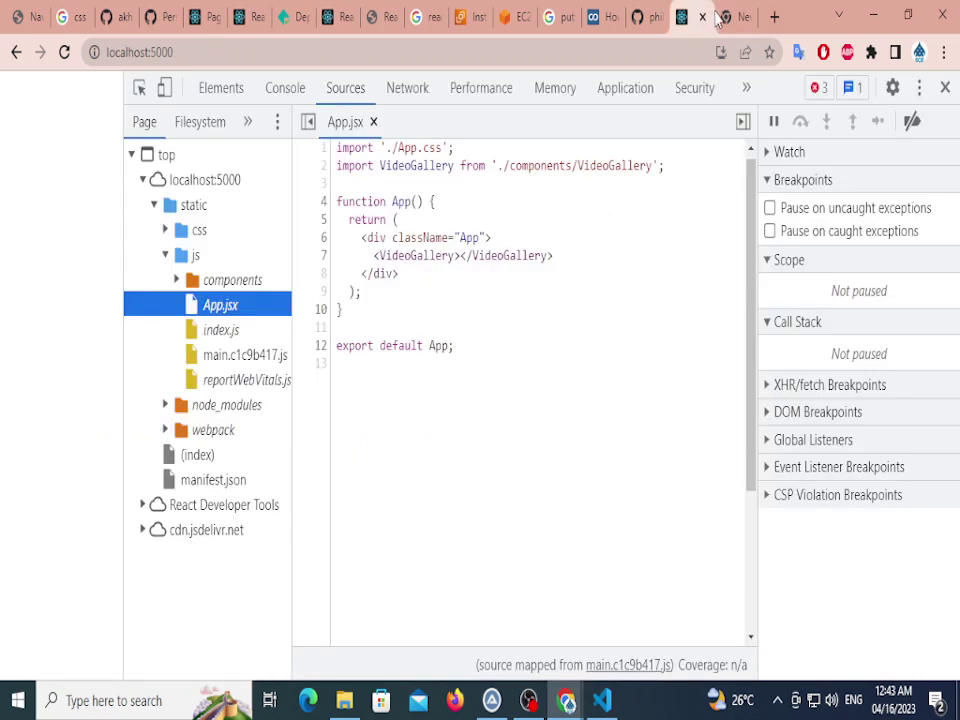
left_click(726, 16)
type("nginx")
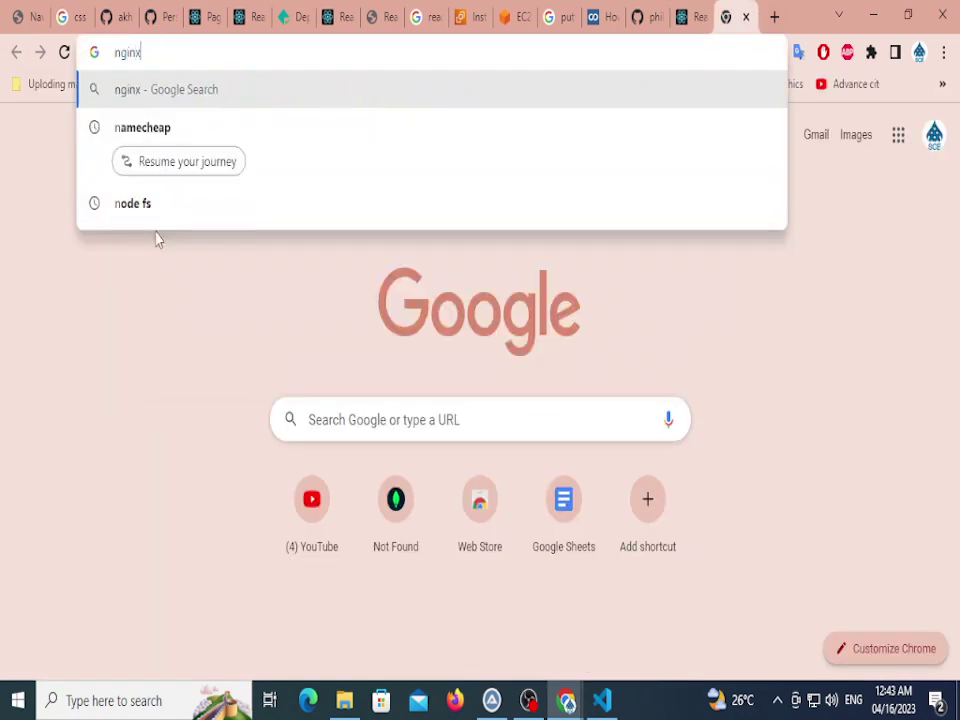
key("Return")
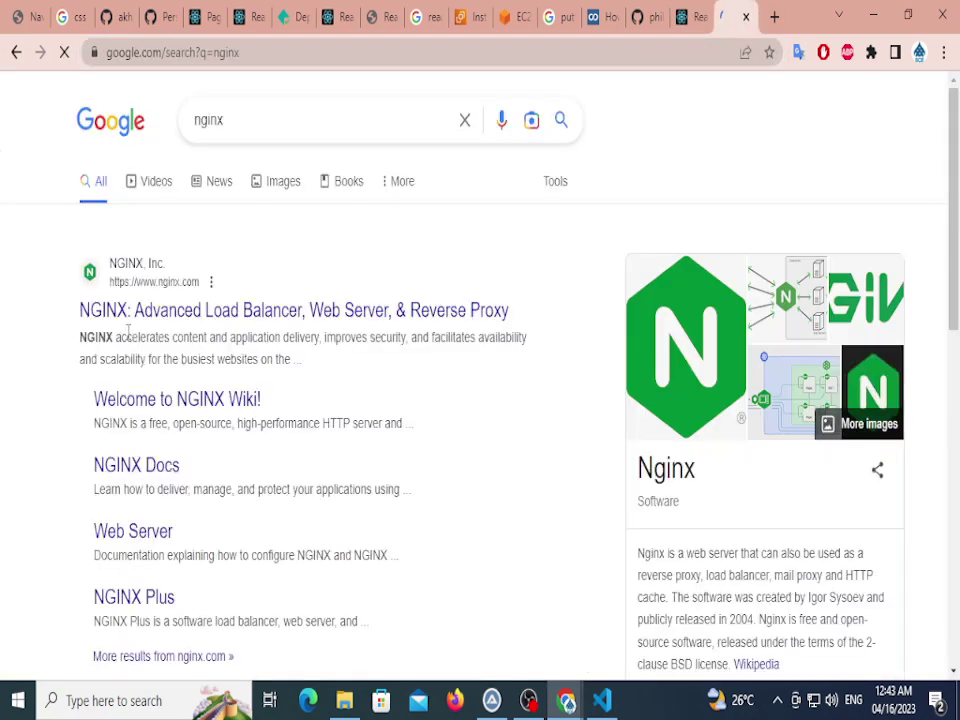
left_click(220, 313)
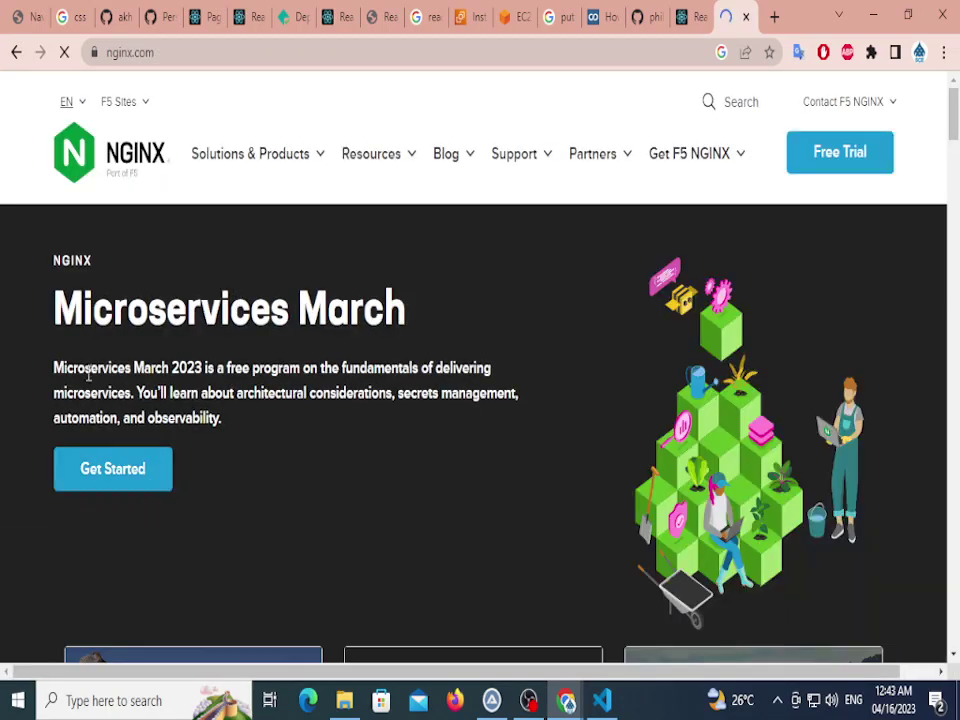
scroll(79, 326, "down", 10)
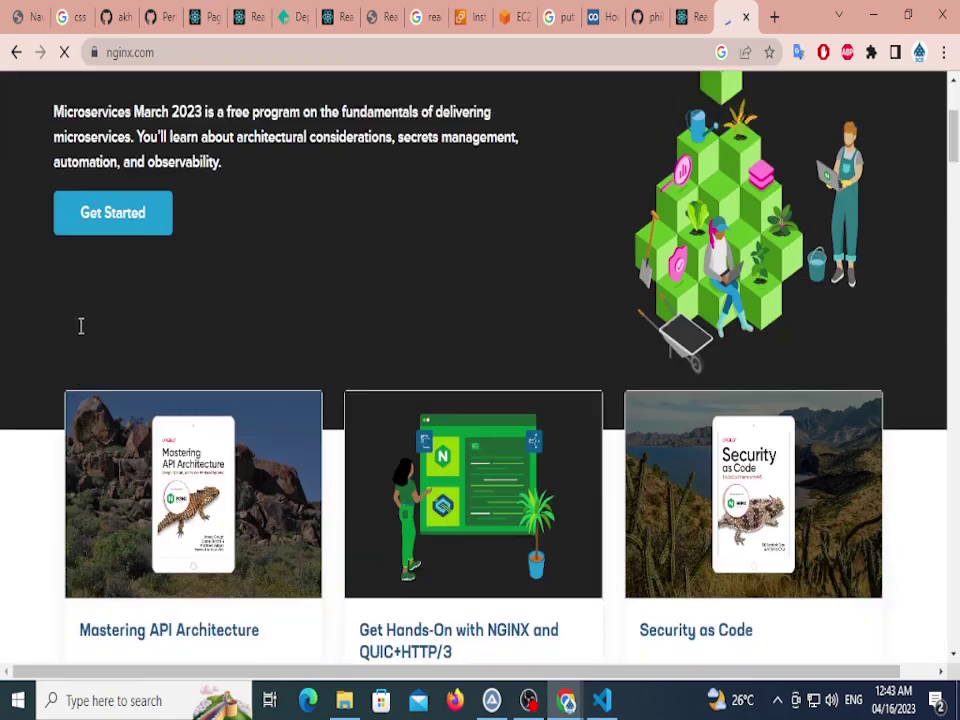
scroll(75, 342, "up", 12)
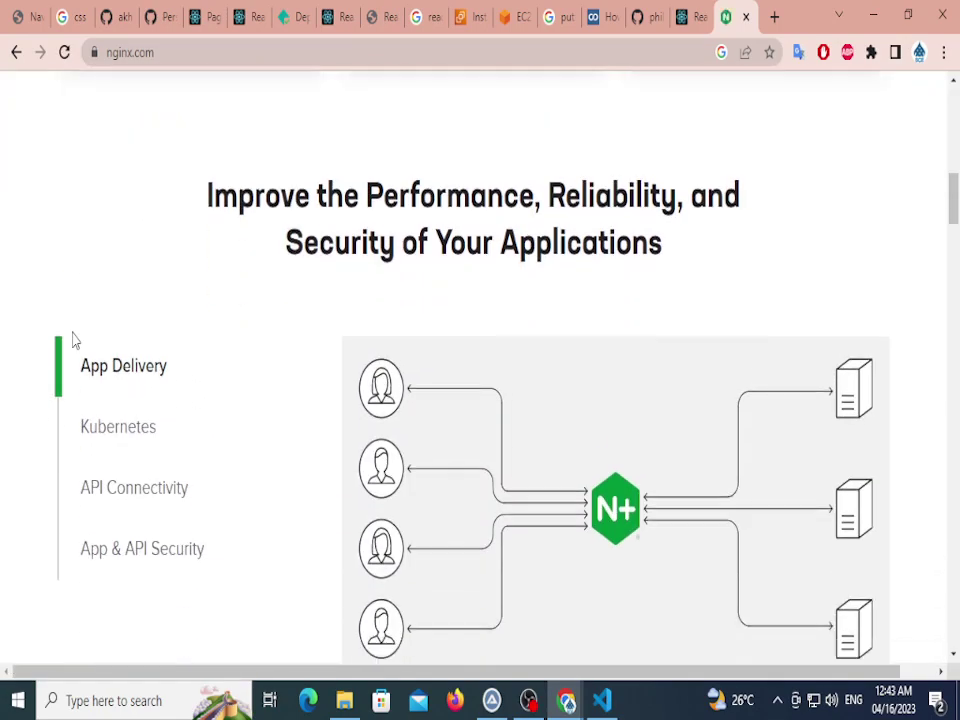
scroll(71, 345, "down", 2)
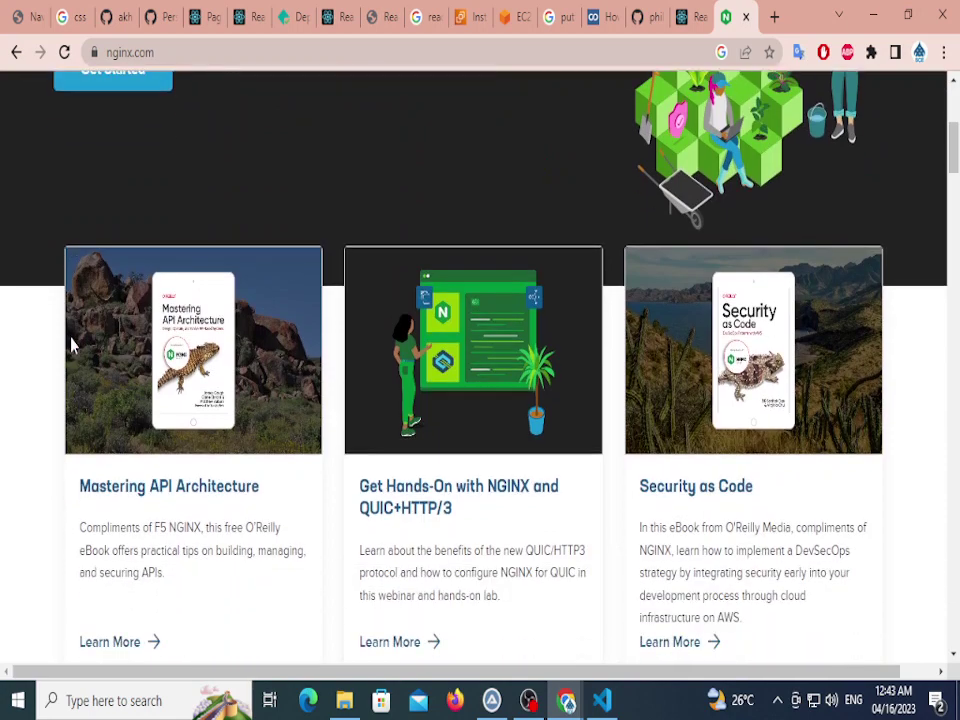
scroll(71, 345, "up", 4)
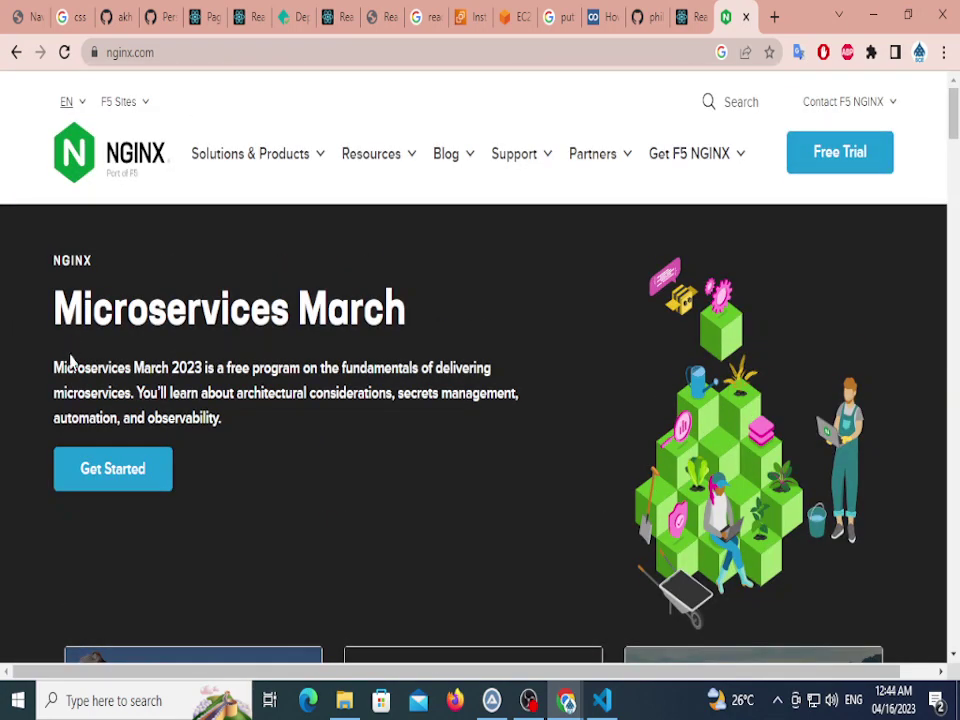
scroll(88, 427, "down", 1)
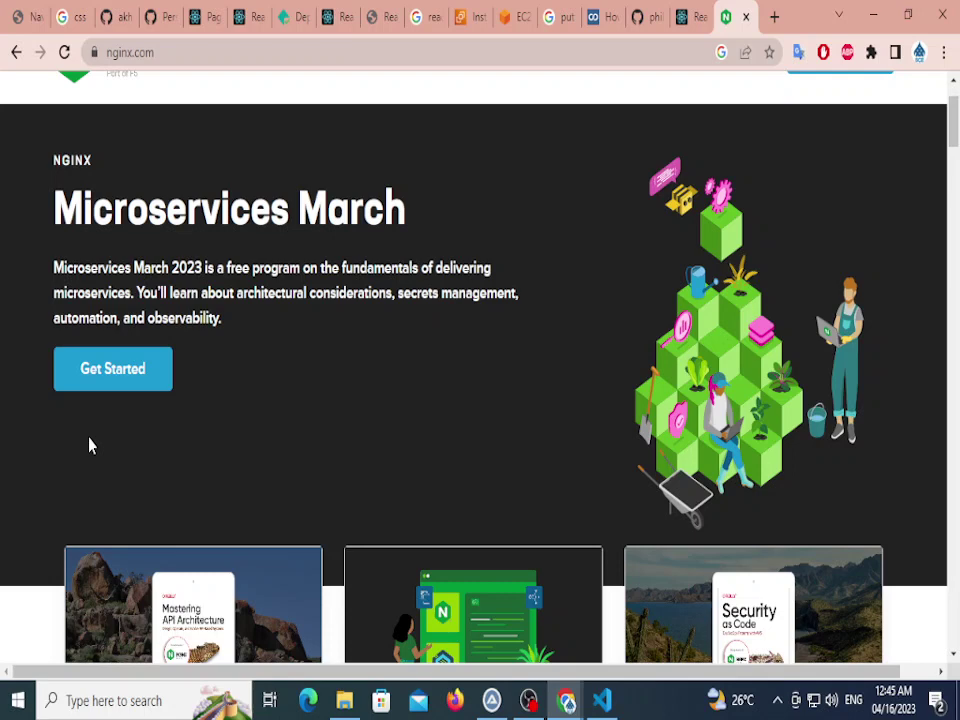
Search Google for "ec2 express nginx".
left_click(334, 47)
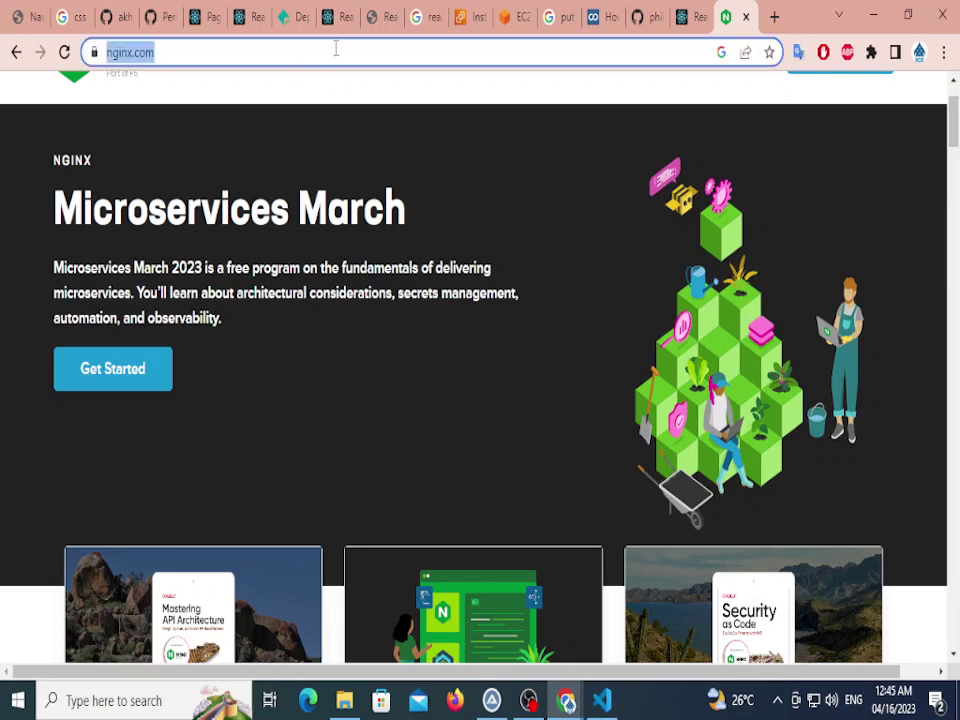
type("ec2")
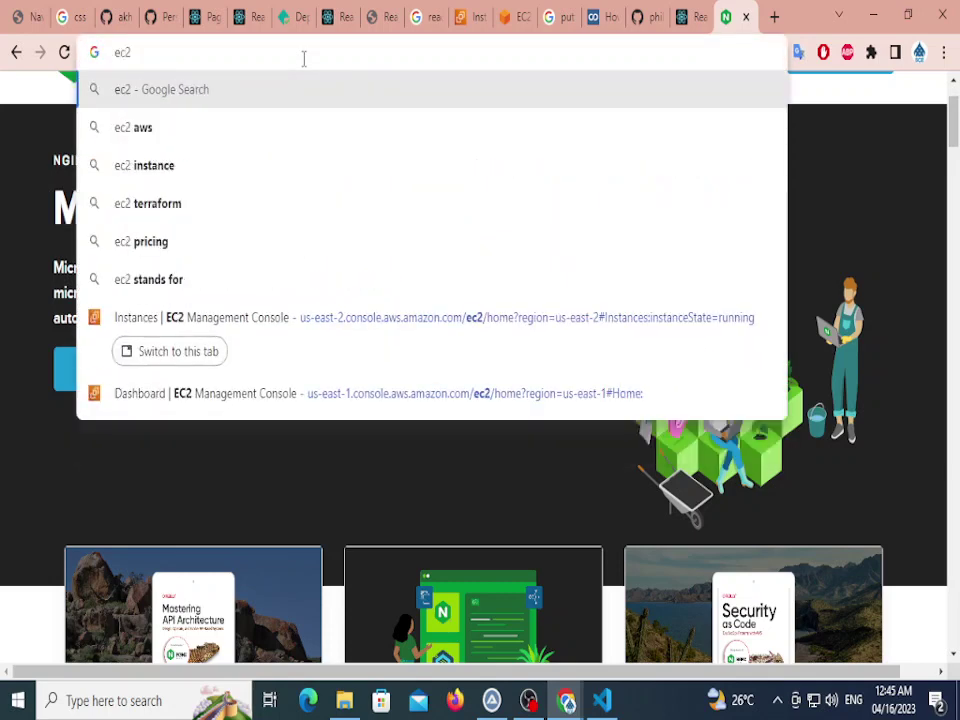
type(" express ")
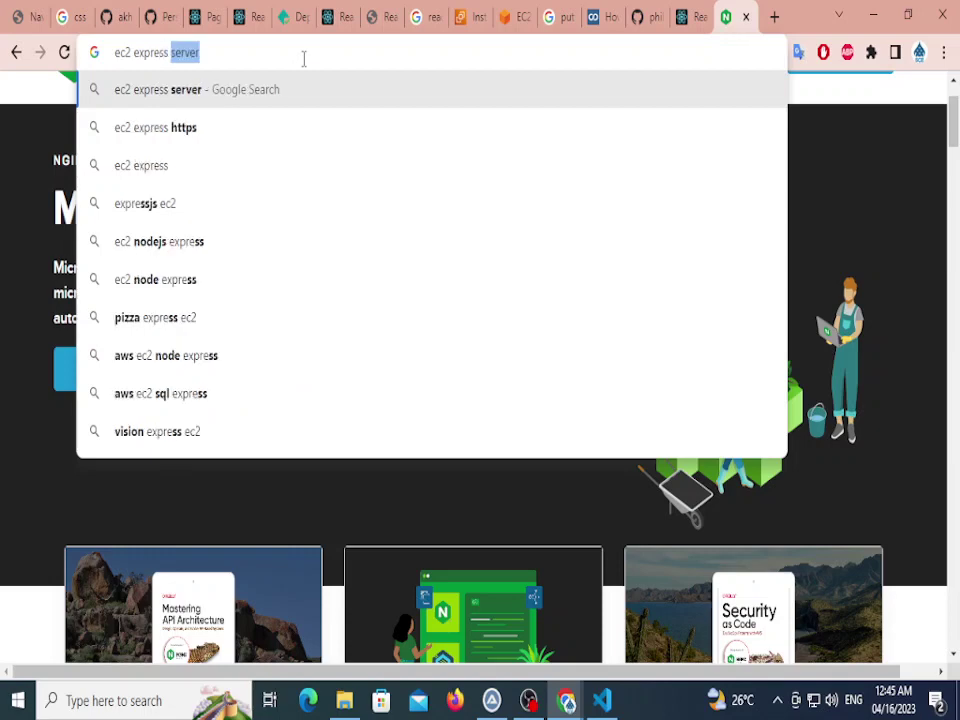
type("ngin")
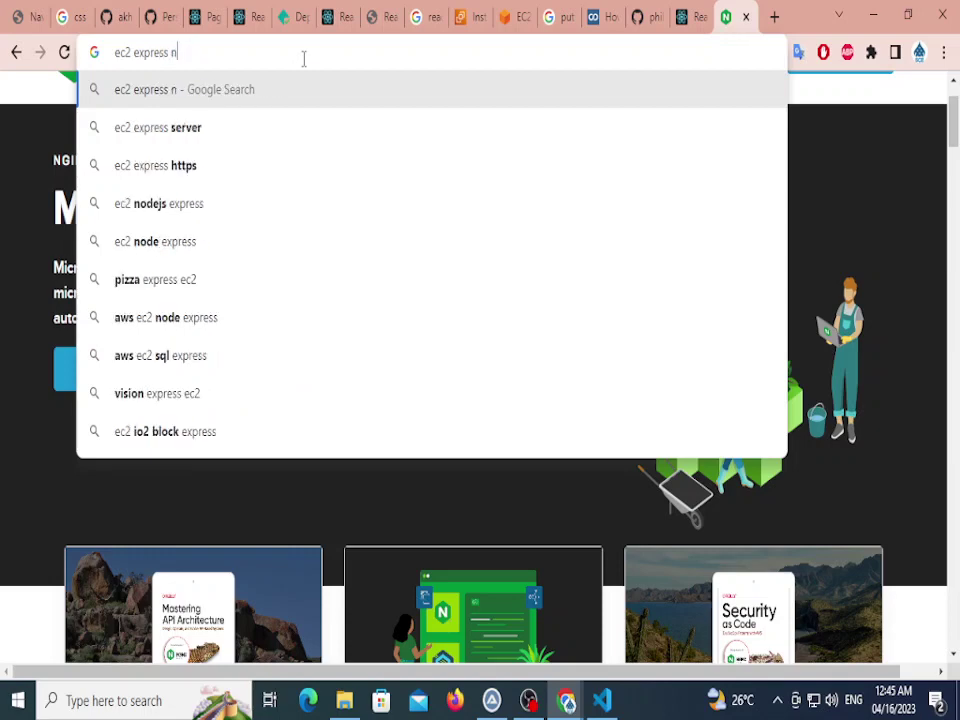
type("x")
key("Return")
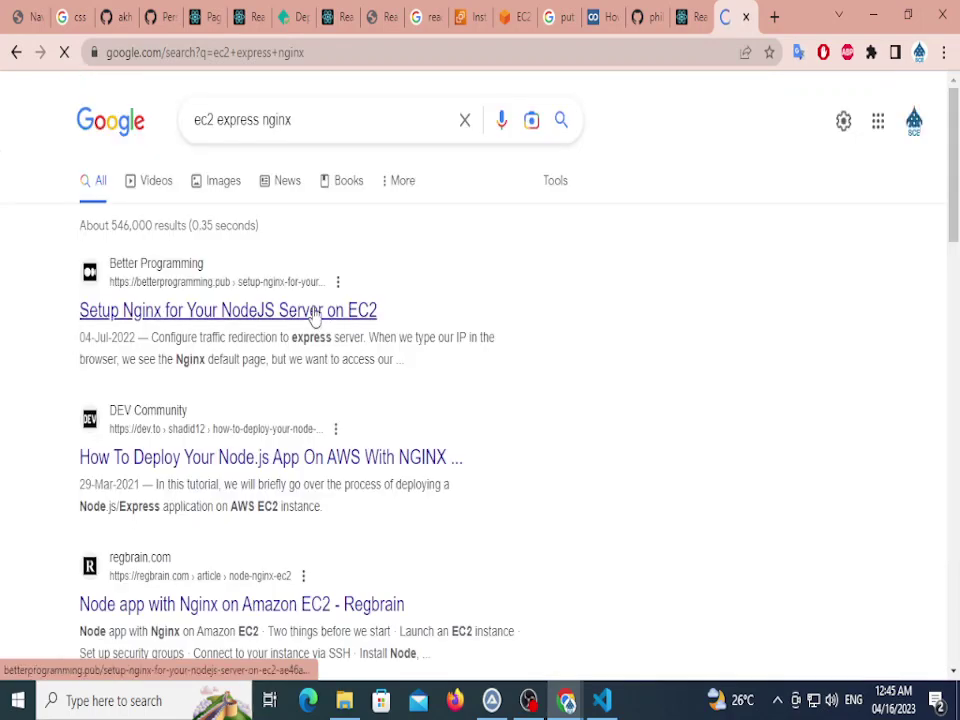
right_click(316, 316)
left_click(358, 341)
left_click(873, 14)
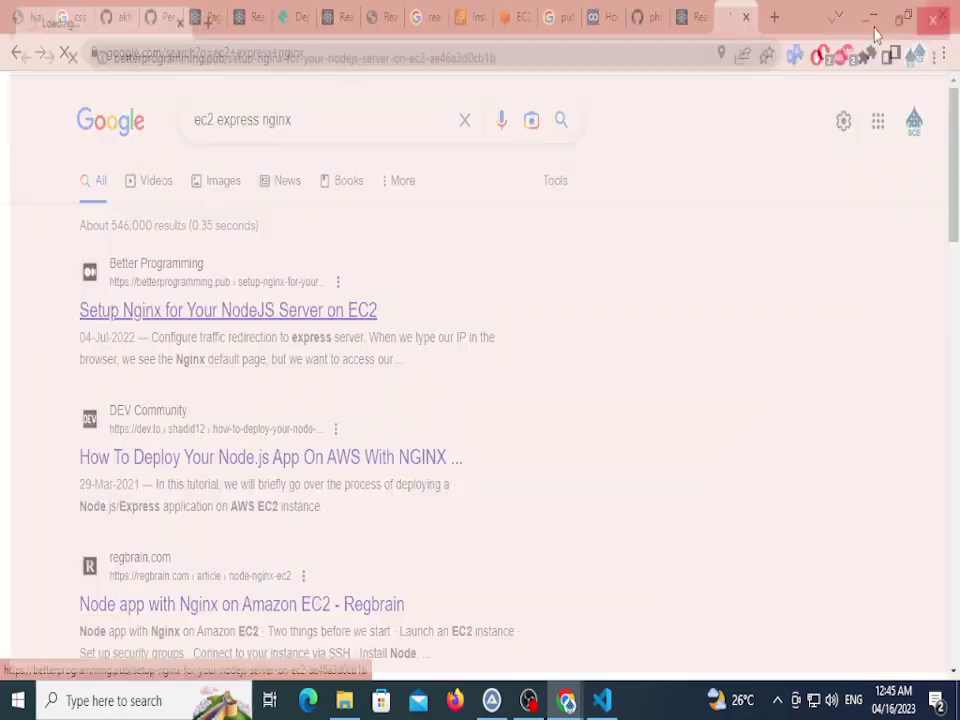
Open the search result "Setup Nginx for Your NodeJS Server on EC2" in a new tab.
right_click(317, 311)
left_click(330, 320)
left_click(320, 313)
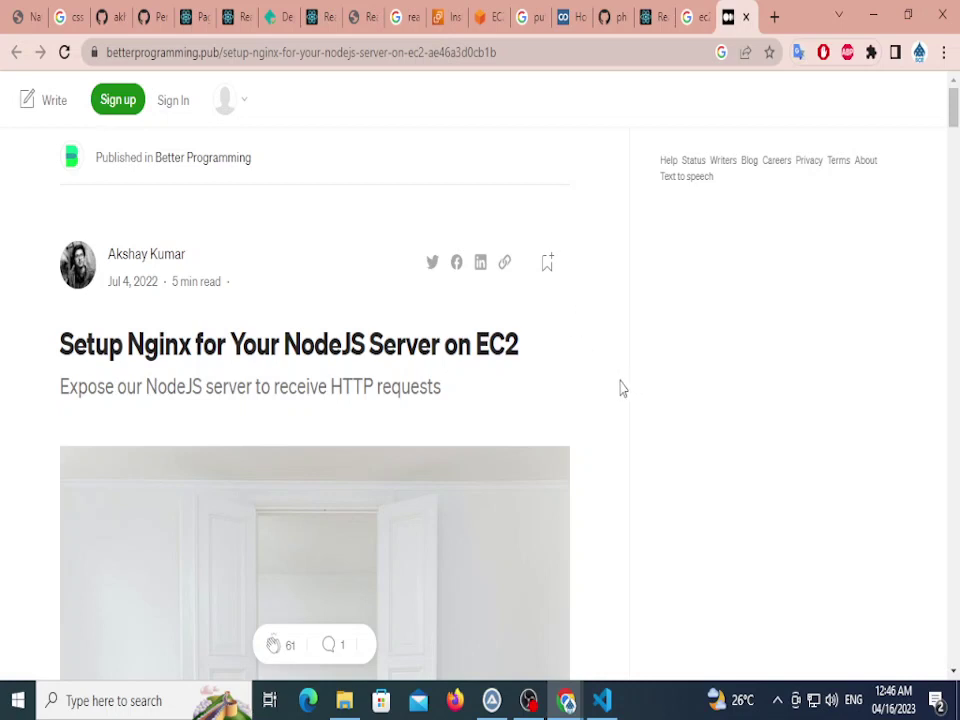
Find the article's Nginx installation section and highlight the commands sudo apt update and sudo apt install nginx.
scroll(619, 384, "down", 5)
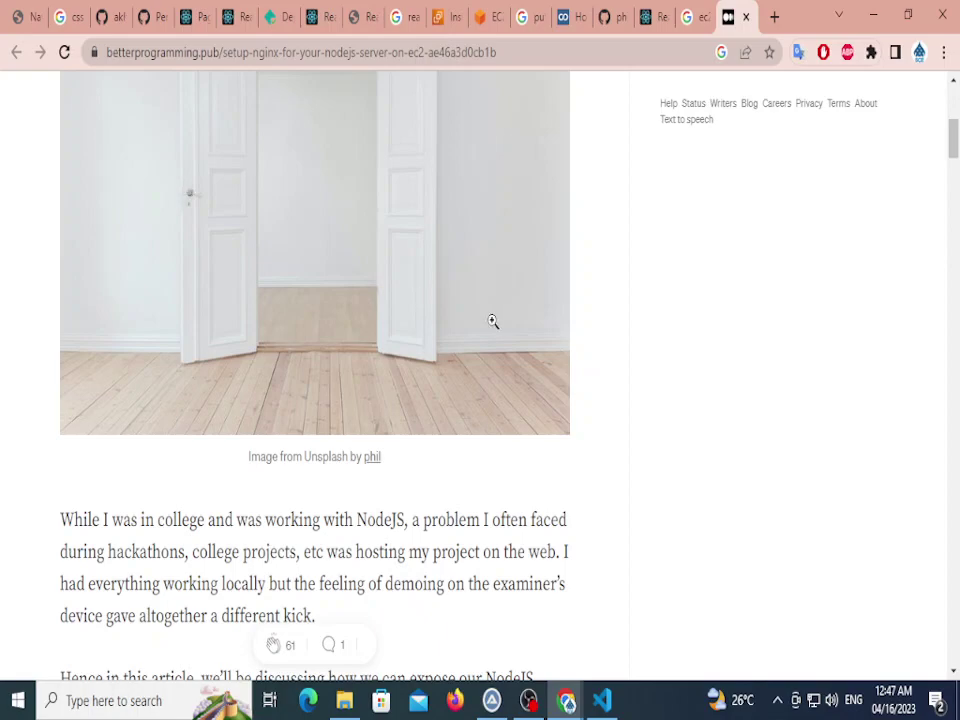
scroll(400, 350, "down", 9)
scroll(262, 350, "down", 10)
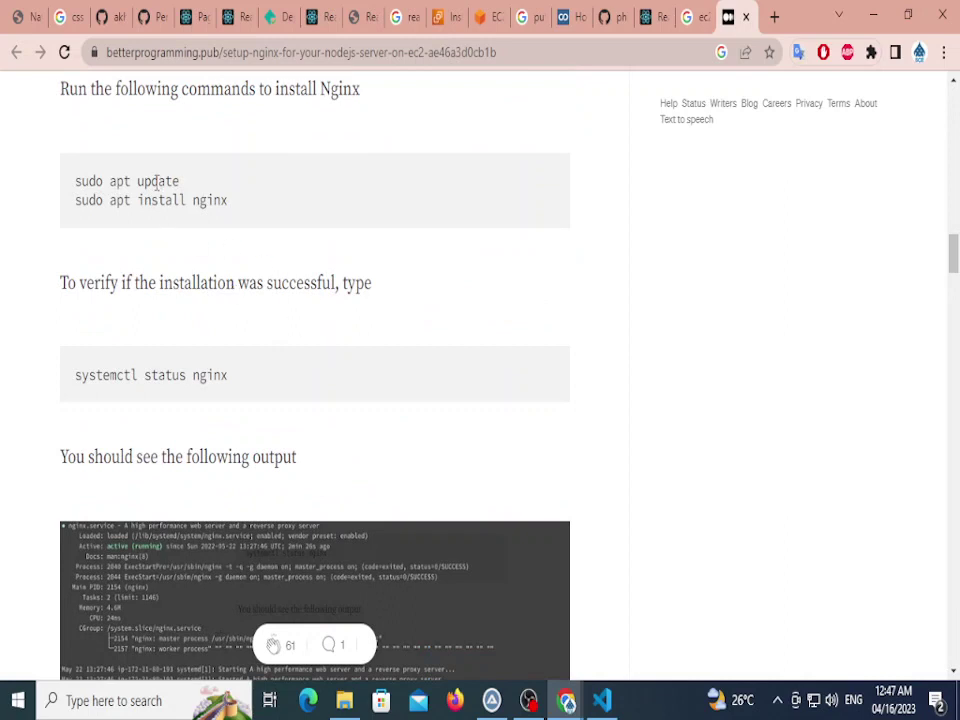
left_click_drag(75, 181, 185, 182)
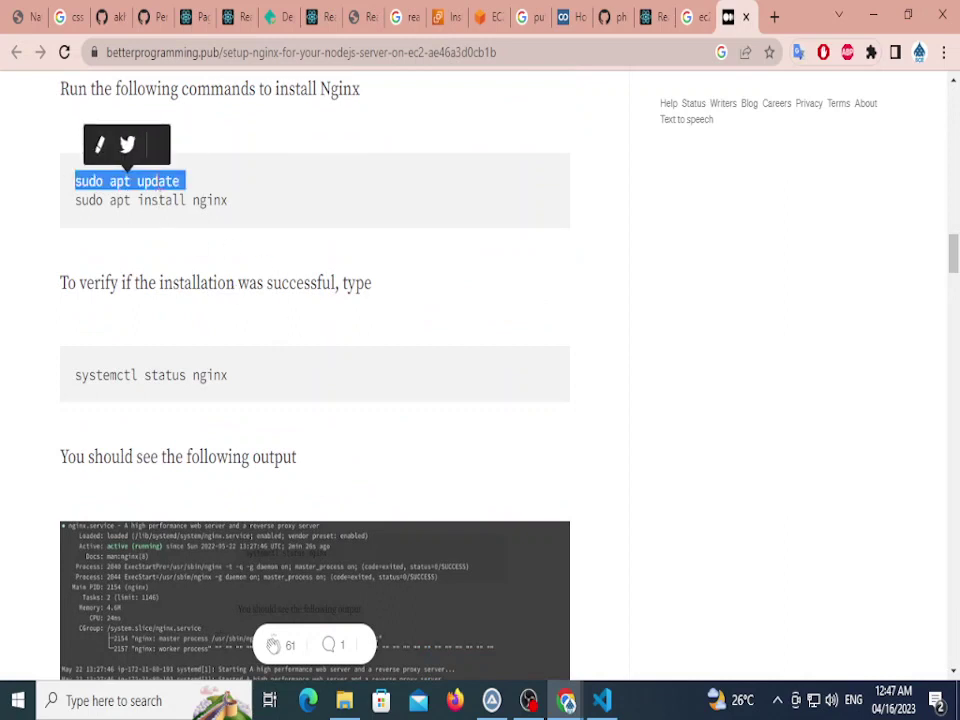
mouse_move(75, 200)
left_mouse_down()
mouse_move(228, 200)
mouse_move(111, 180)
mouse_move(66, 189)
left_mouse_up()
Examine the article's systemctl status nginx check and its test of the default Nginx page at the server's IP address.
scroll(155, 181, "down", 2)
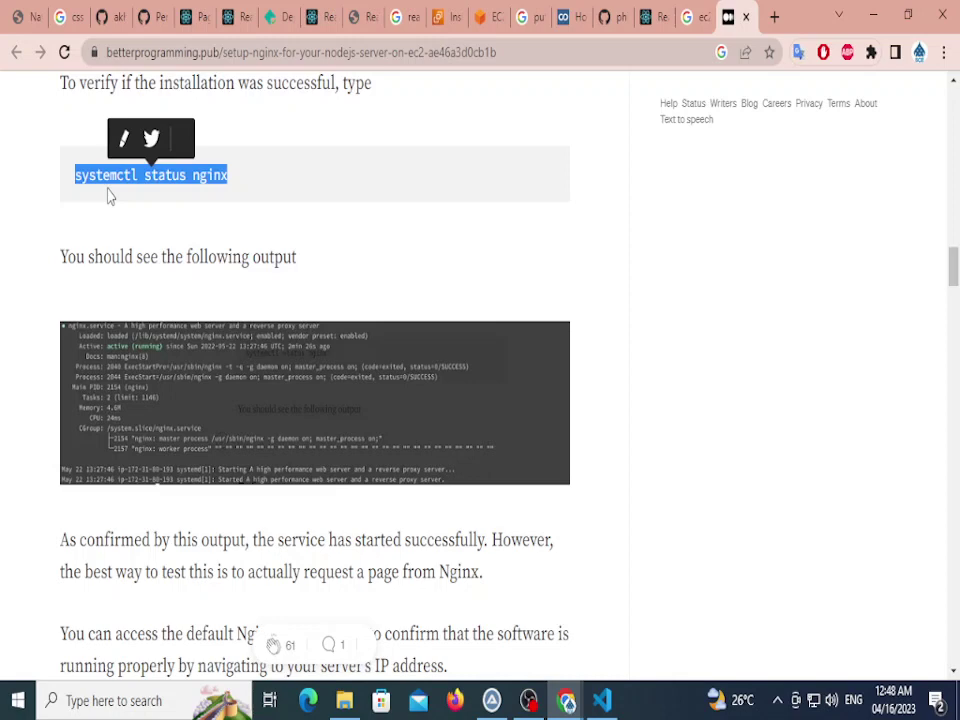
scroll(120, 258, "down", 10)
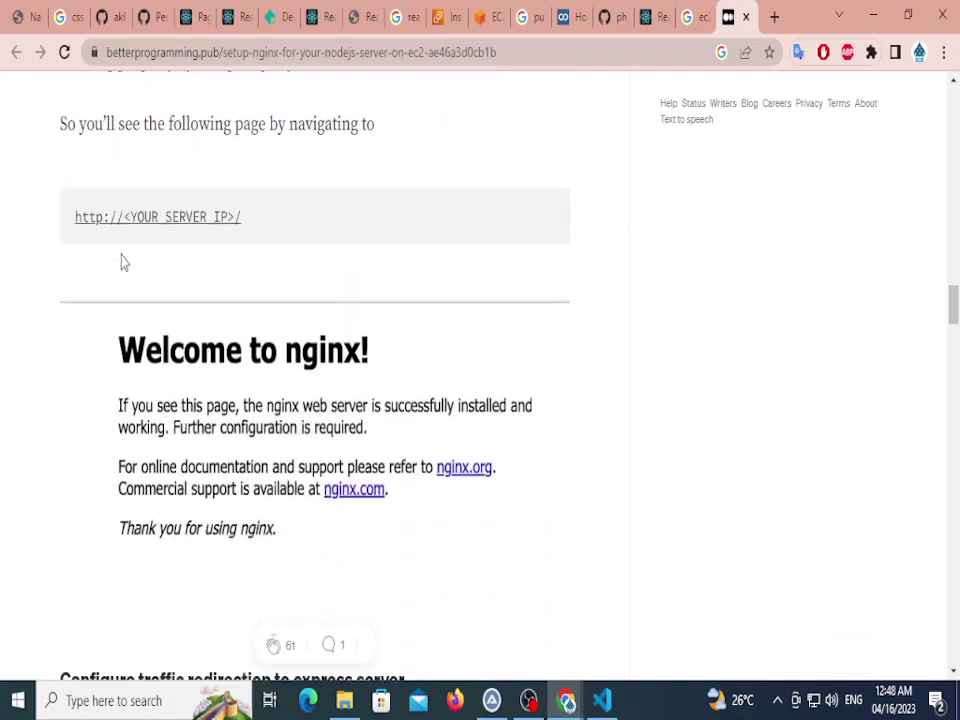
scroll(122, 264, "up", 10)
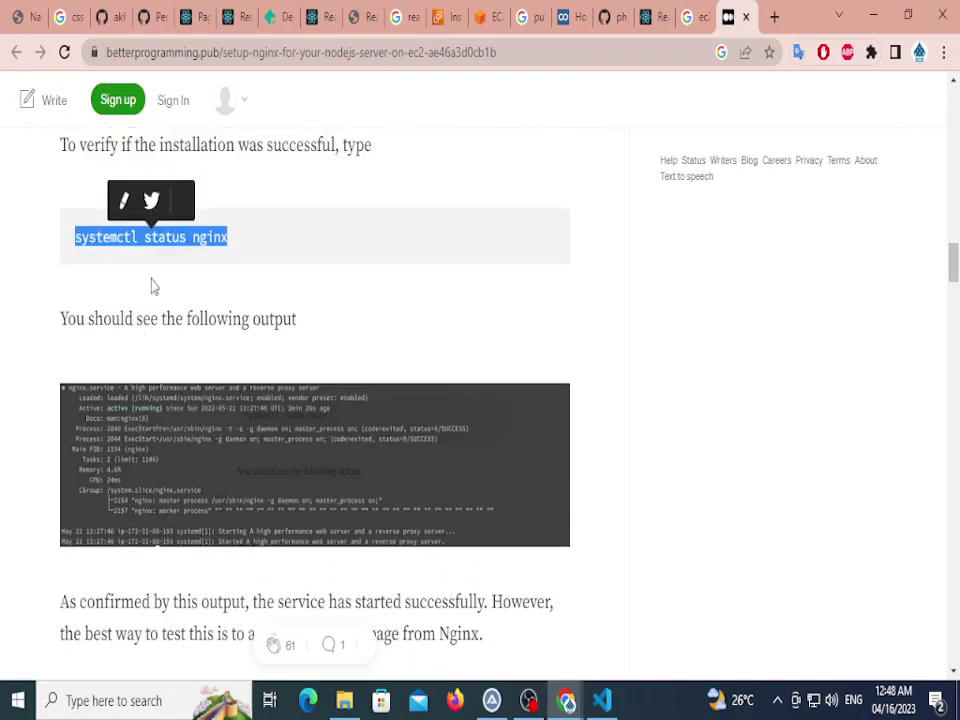
scroll(320, 345, "down", 8)
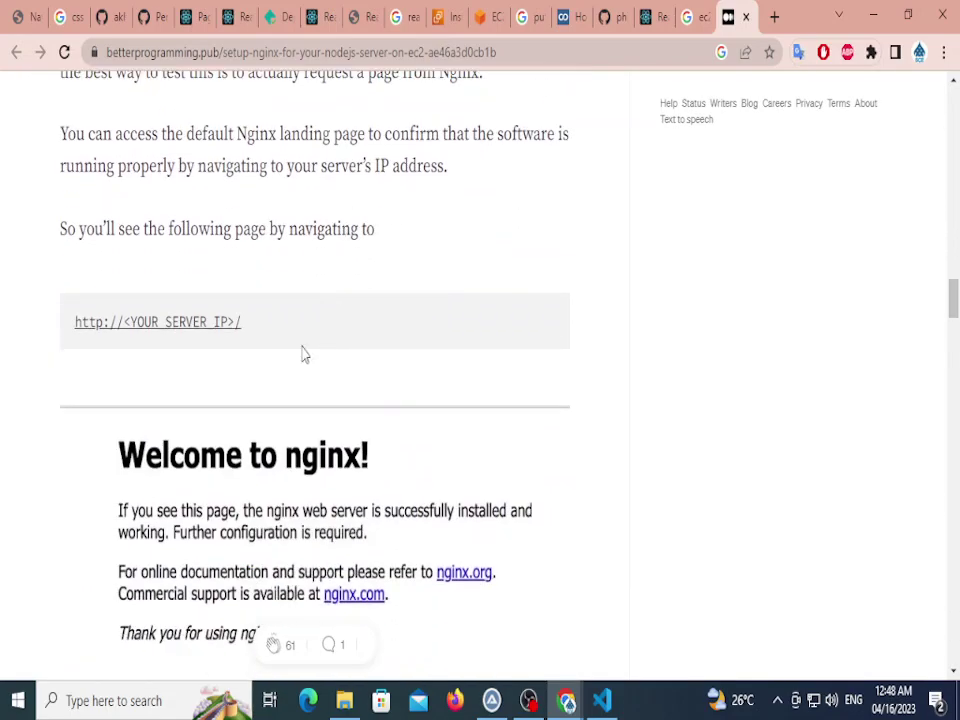
scroll(237, 330, "down", 3)
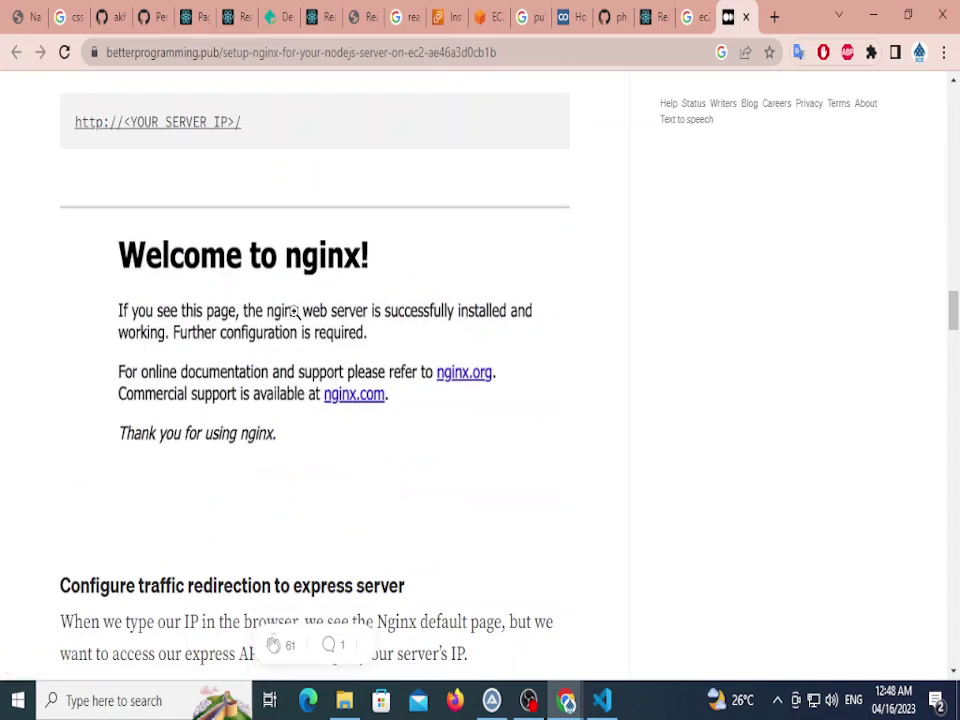
Copy the public IPv4 address of the iec_backend instance from the EC2 console and load it in a new tab.
left_click(448, 16)
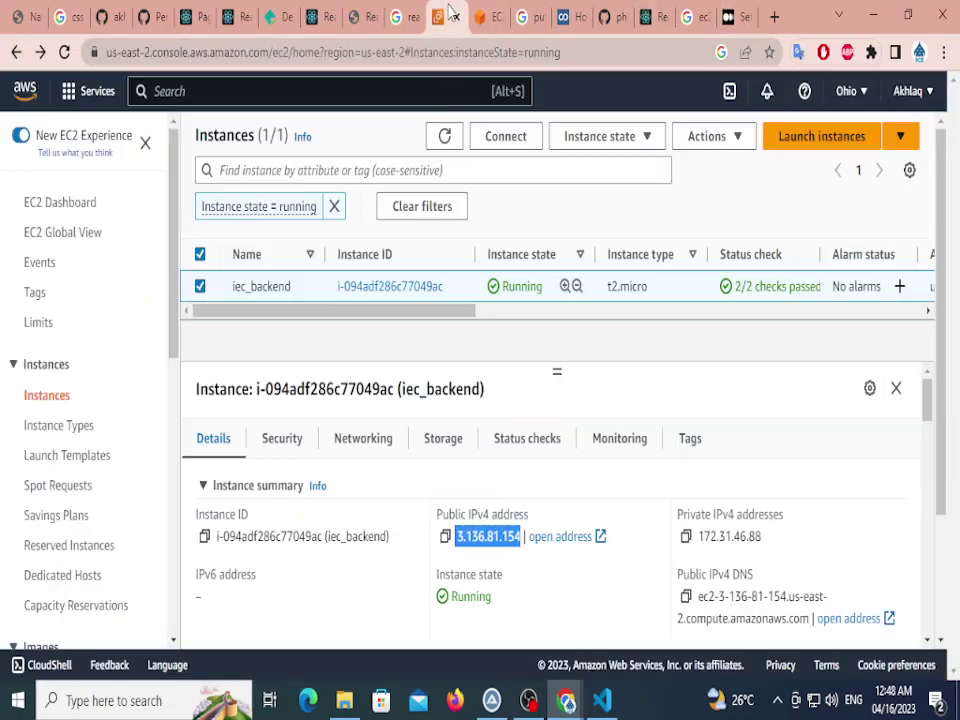
left_click(445, 536)
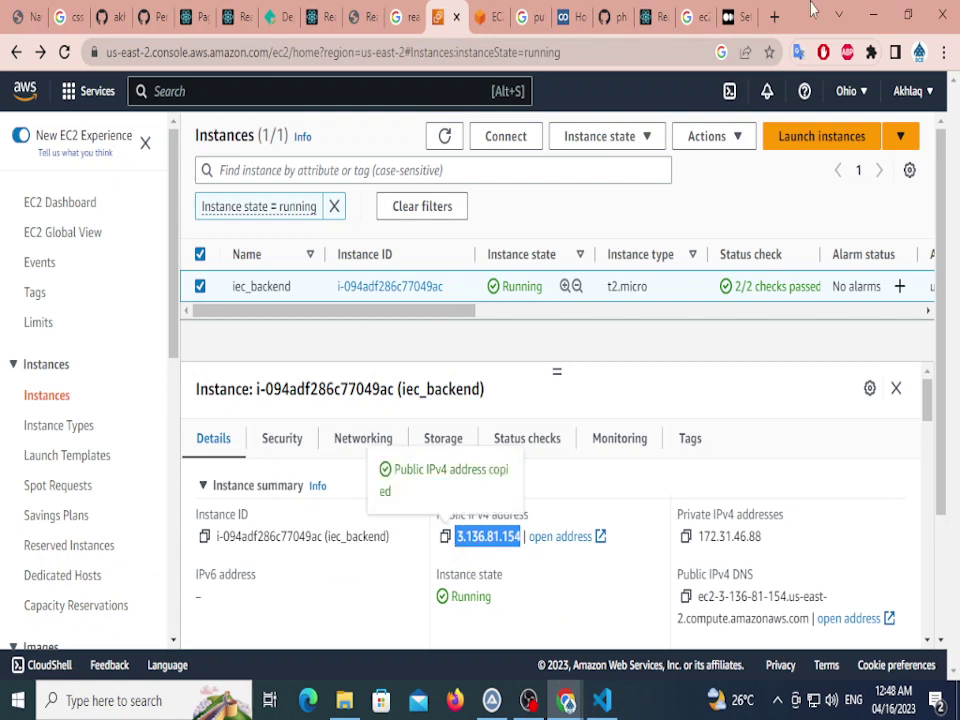
left_click(774, 16)
key("ctrl+v")
key("Return")
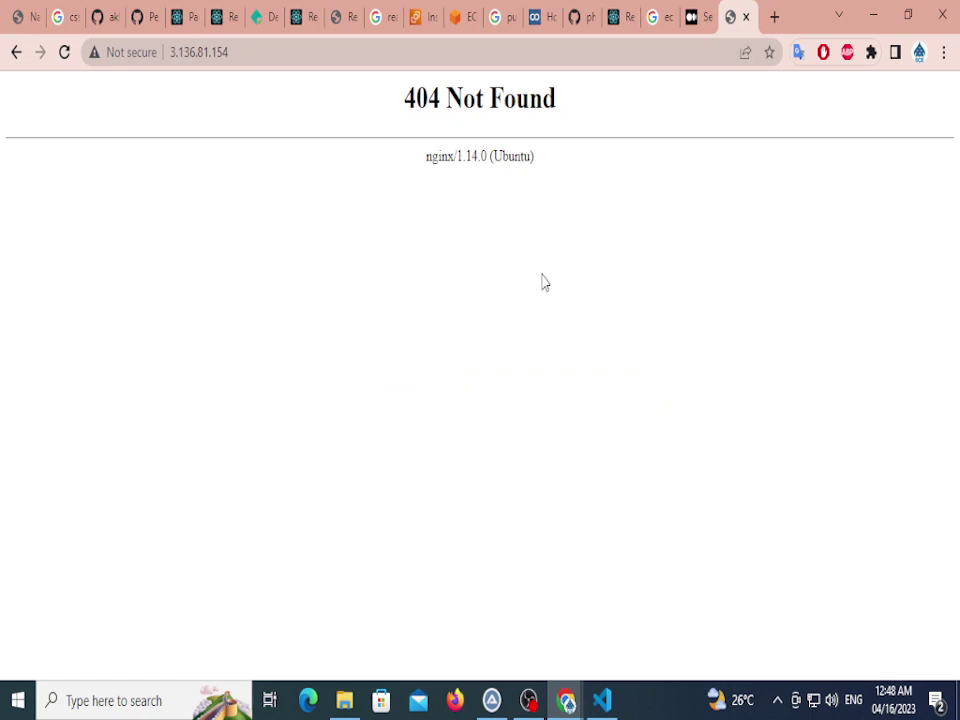
Highlight the words nginx and Ubuntu in the server's response page, and close that tab.
double_click(432, 157)
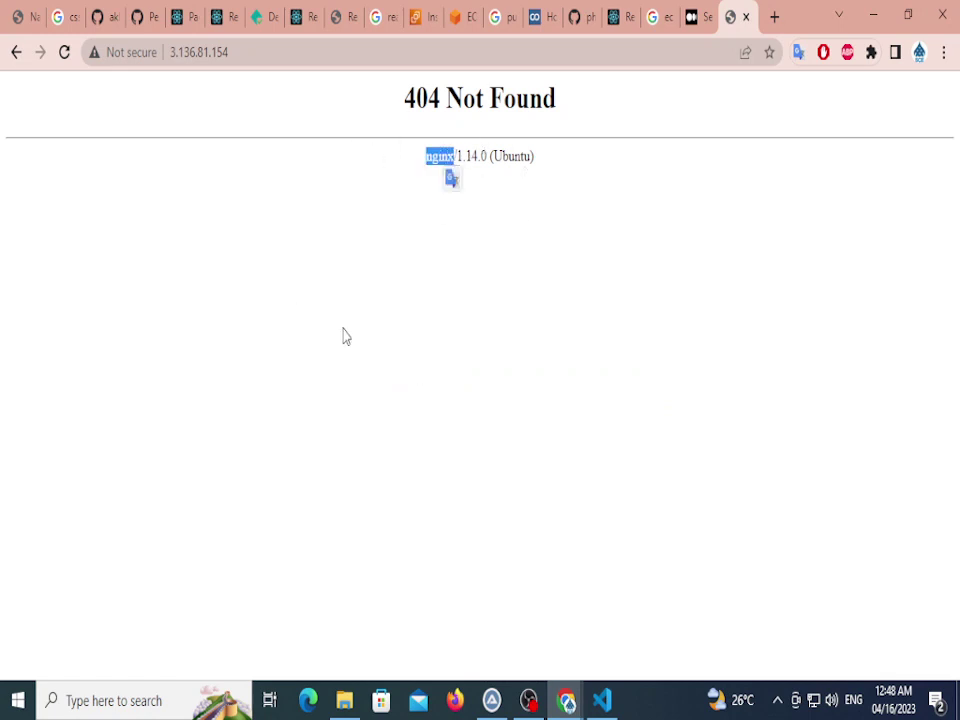
double_click(505, 157)
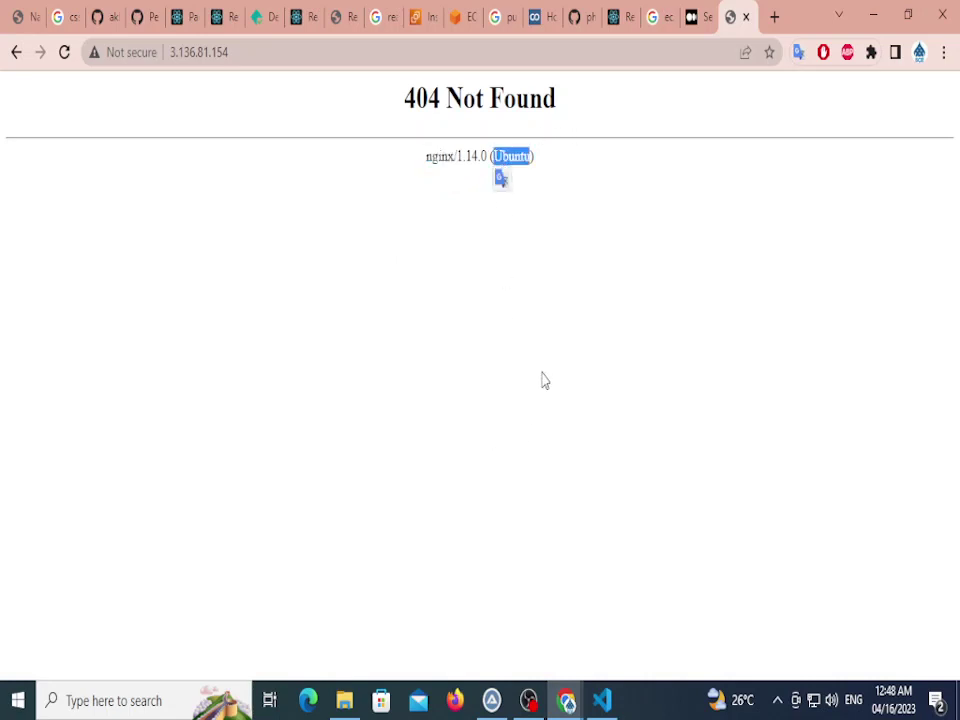
left_click(746, 17)
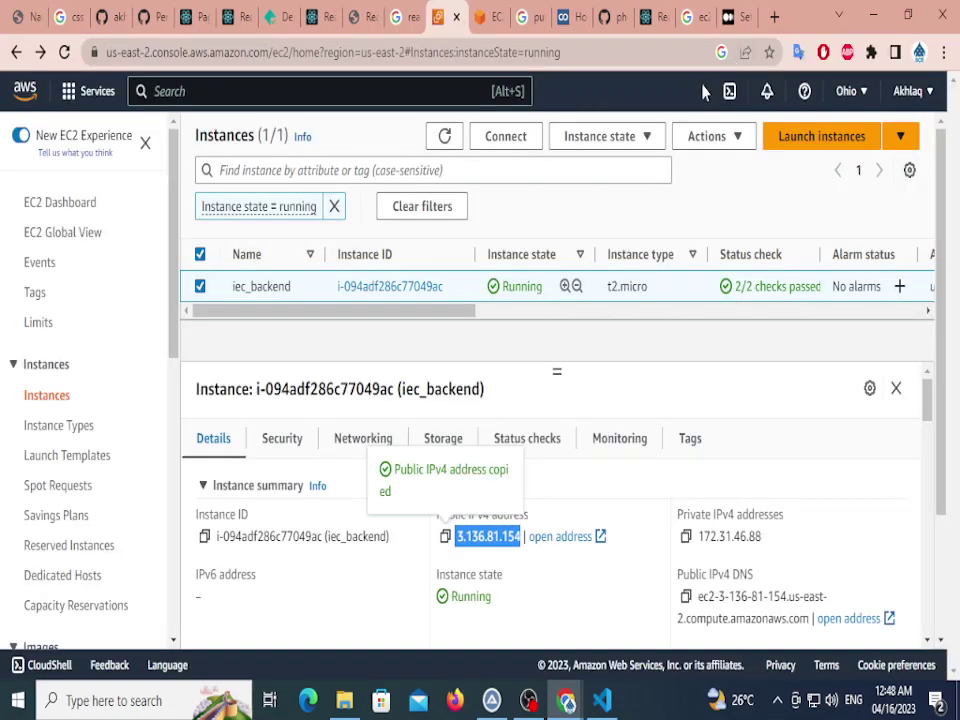
Return to the Nginx setup article and highlight the command cd /etc/nginx in its Express traffic redirection section.
left_click(735, 17)
scroll(390, 275, "down", 2)
scroll(320, 262, "down", 5)
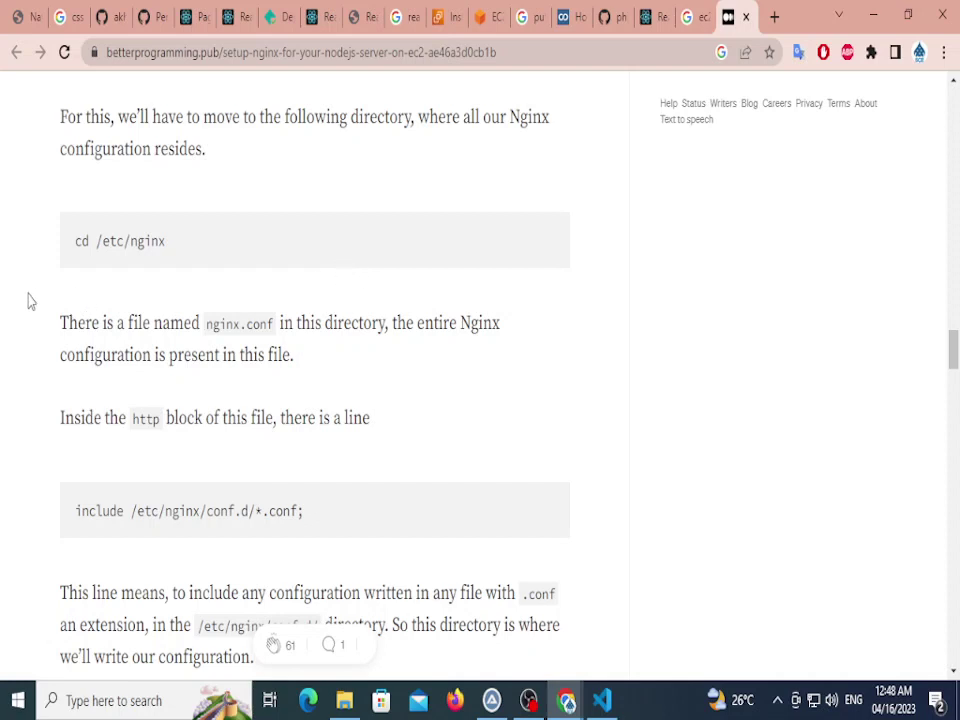
scroll(28, 300, "down", 1)
left_click_drag(72, 140, 193, 144)
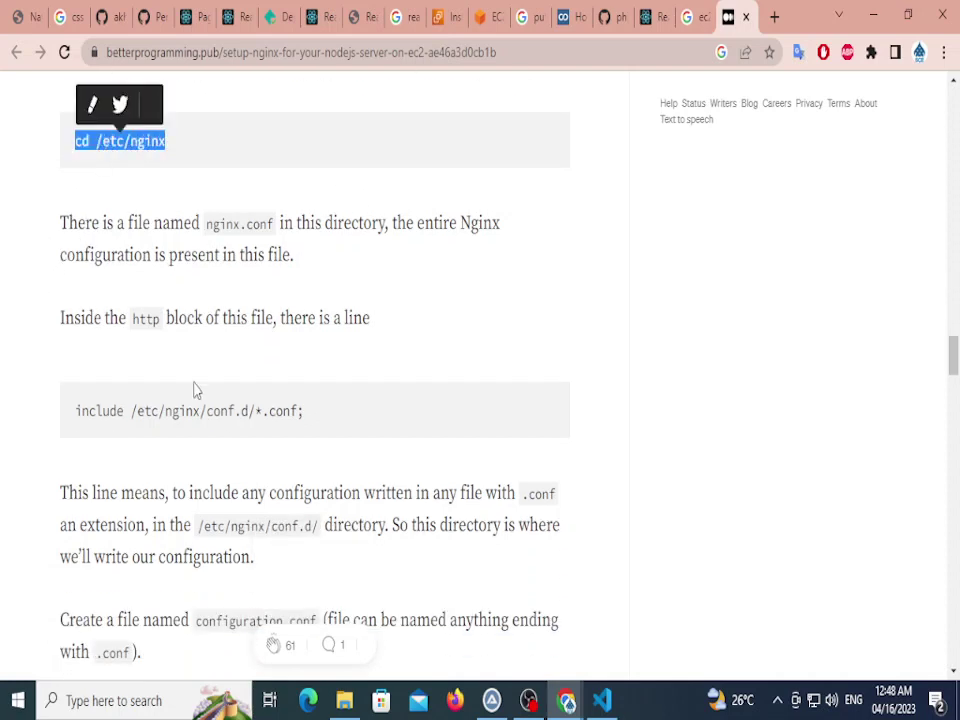
left_click(204, 508)
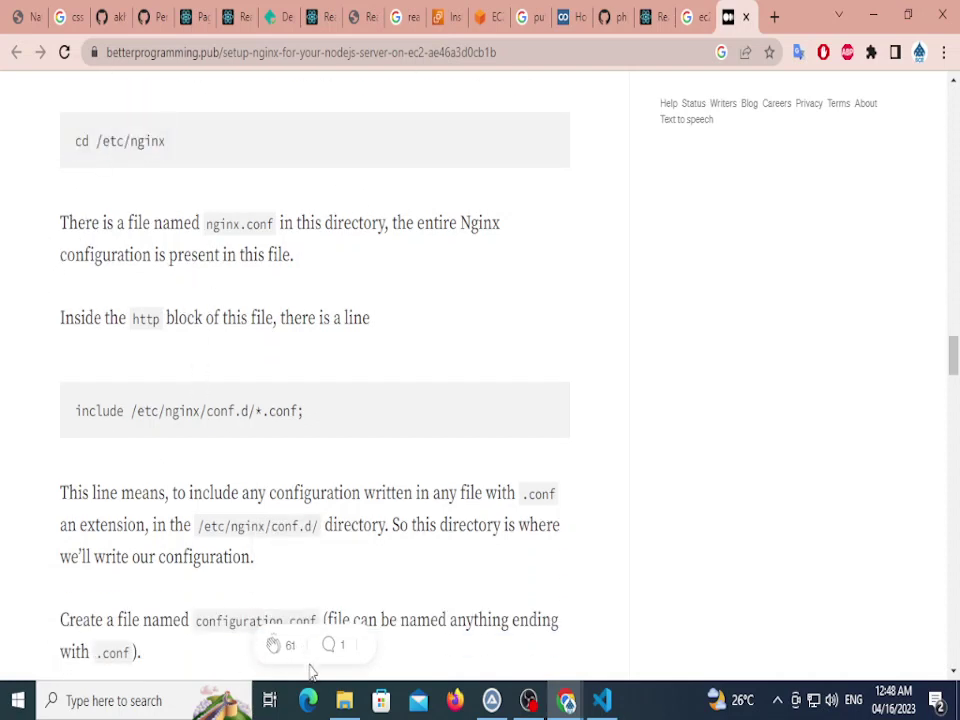
Switch to File Explorer, enter the node_modules folder inside videoapp, go back and minimize the window.
left_click(344, 700)
double_click(189, 176)
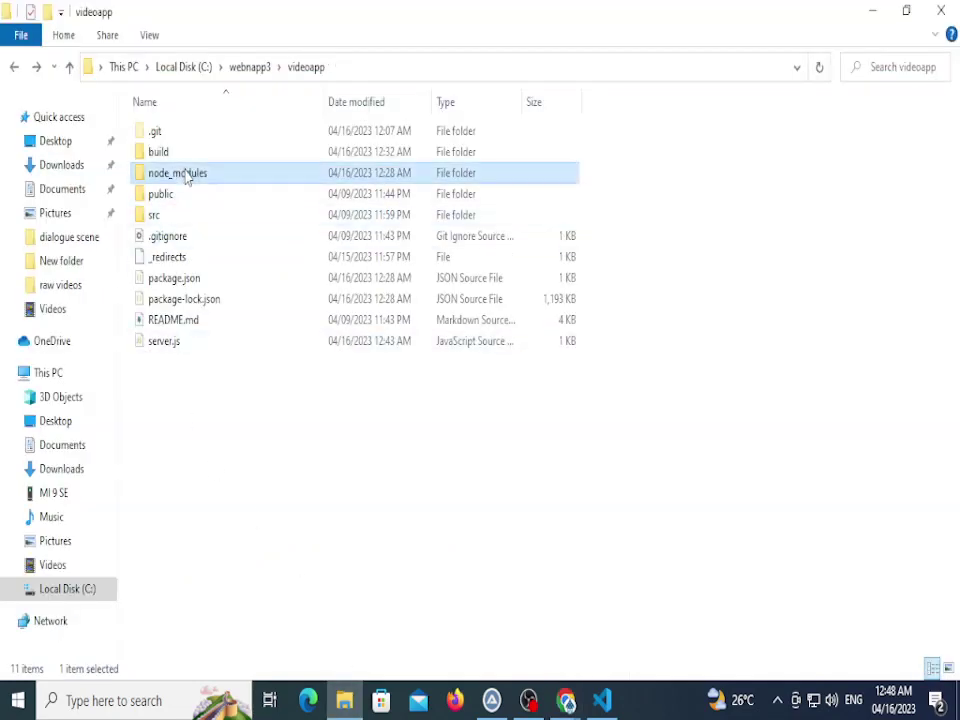
left_click(14, 67)
left_click(871, 12)
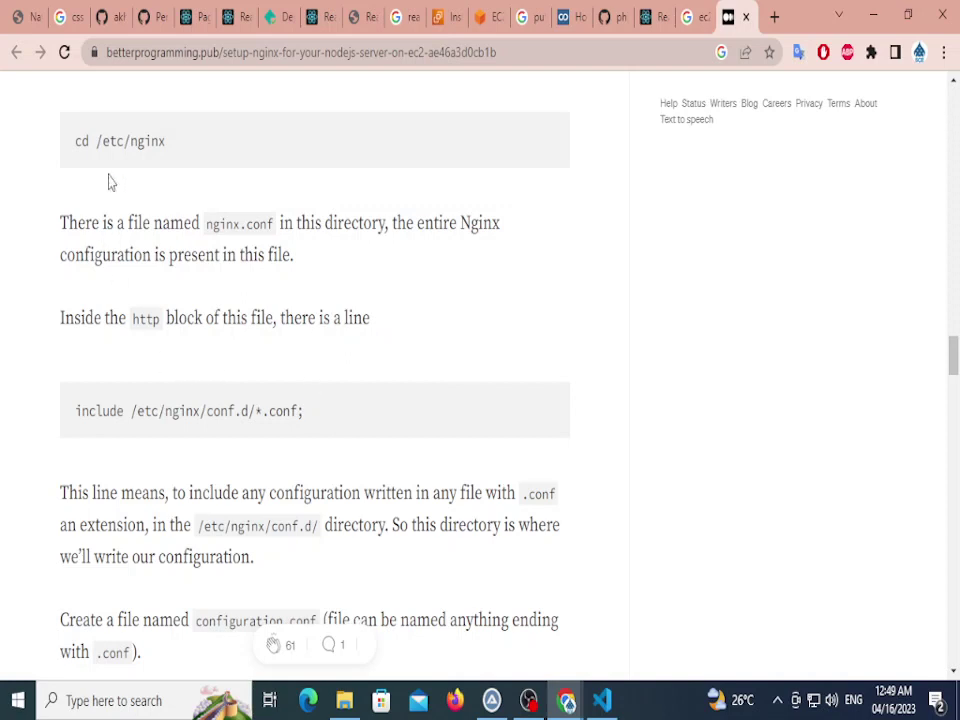
Highlight the path /etc/nginx and its nginx part in the article's cd command.
left_click_drag(89, 133, 166, 145)
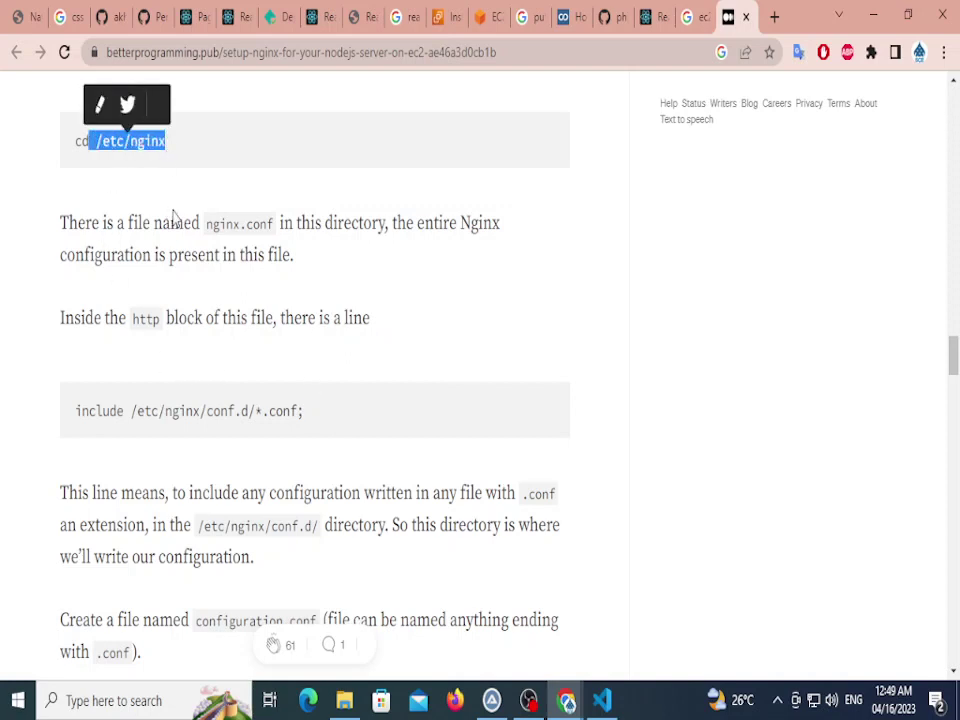
left_click(107, 146)
left_click_drag(95, 141, 163, 146)
left_click(130, 141)
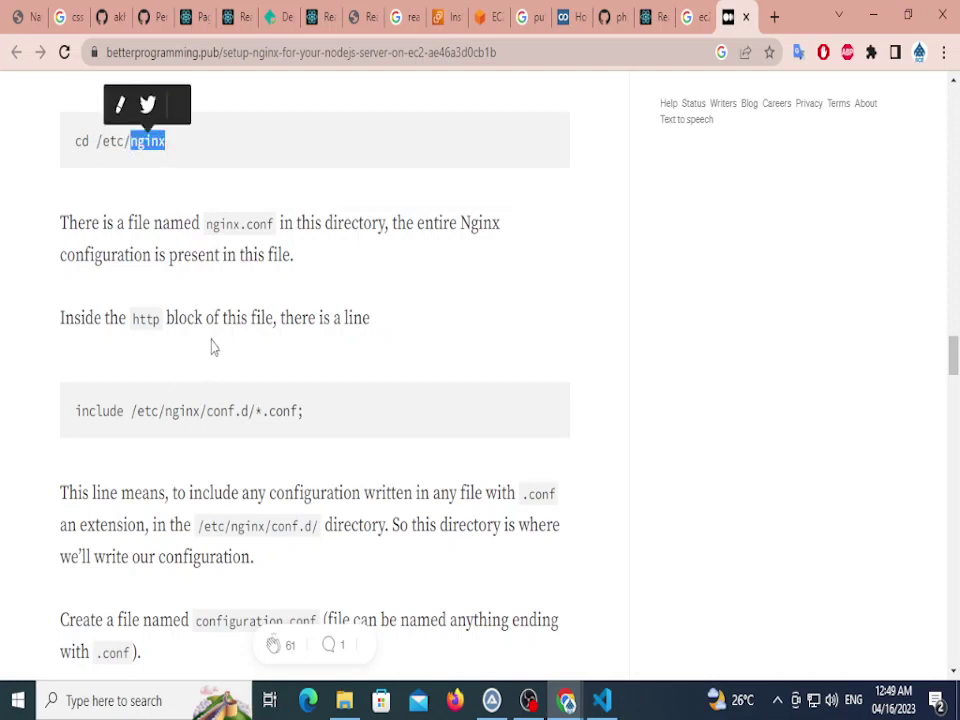
Highlight the article's include /etc/nginx/conf.d/*.conf; line and examine the instructions for the configuration.conf server block.
scroll(172, 398, "down", 3)
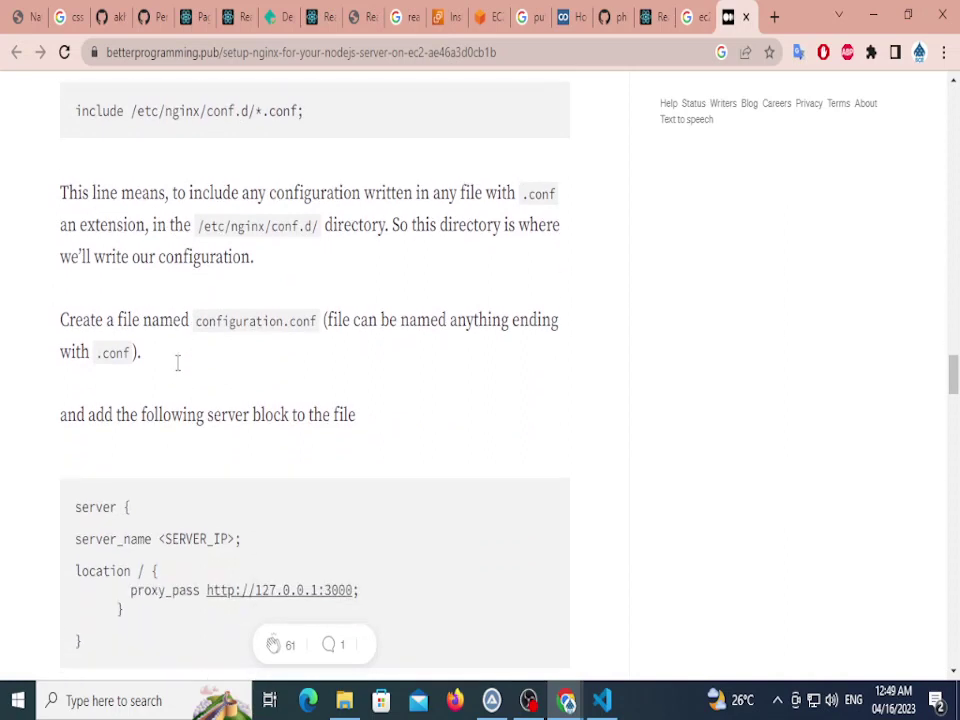
scroll(189, 362, "up", 2)
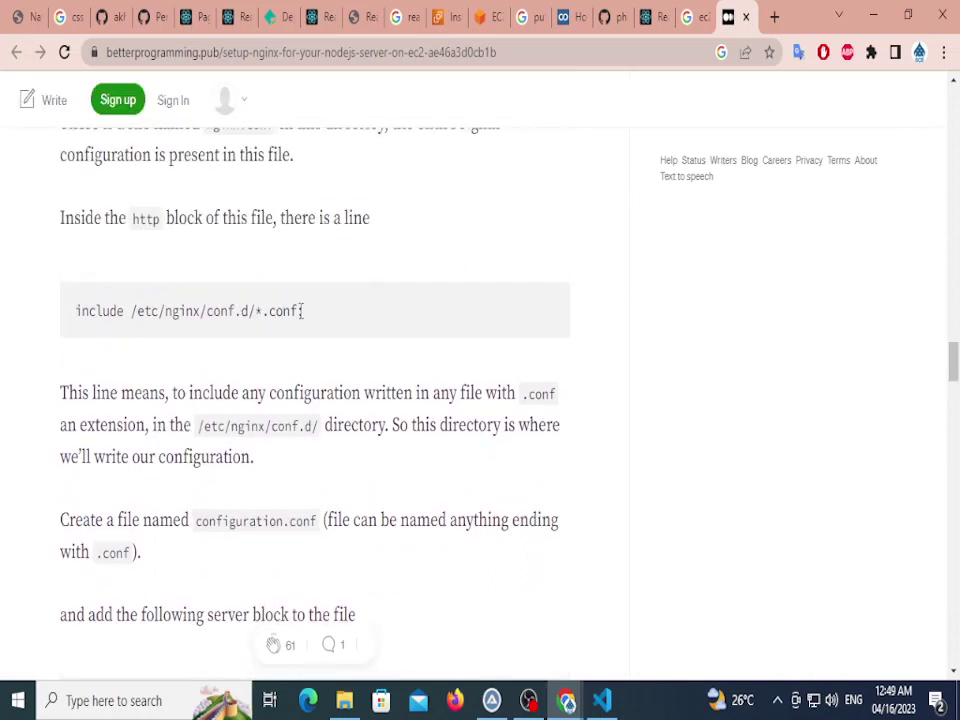
left_click_drag(303, 312, 89, 316)
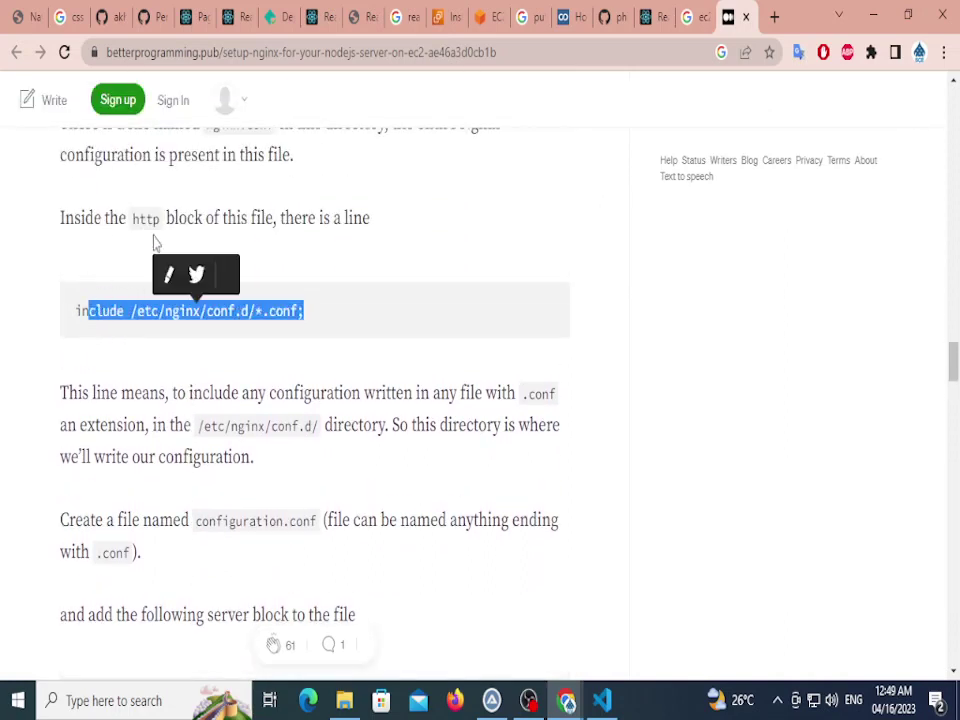
scroll(300, 250, "down", 1)
left_click(272, 208)
left_click_drag(306, 211, 70, 213)
left_click(170, 218)
scroll(178, 230, "down", 3)
scroll(190, 250, "up", 4)
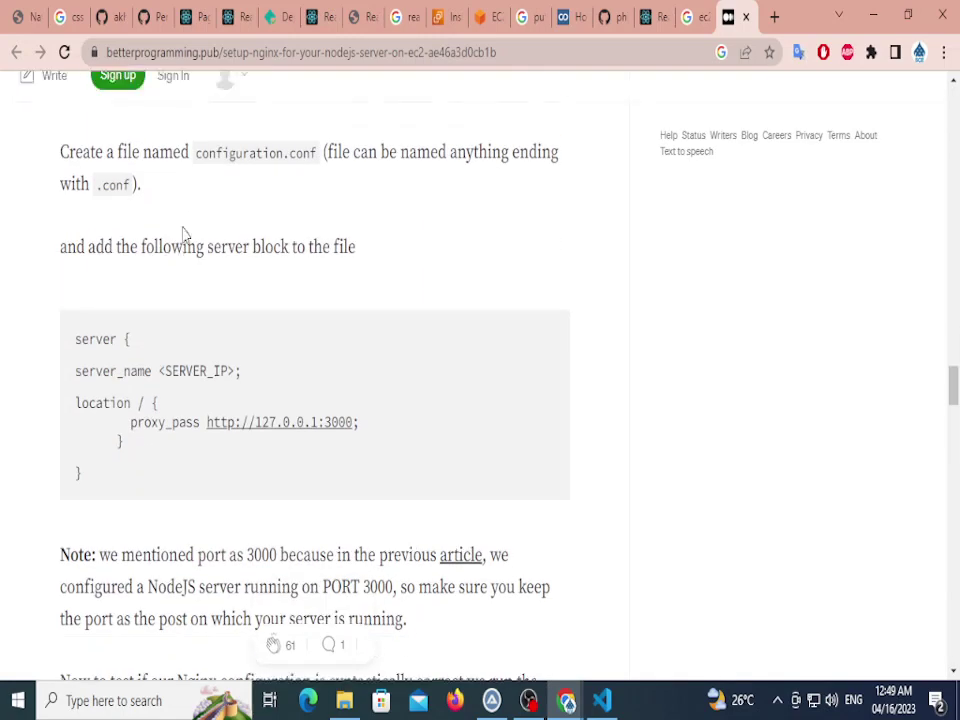
scroll(199, 297, "up", 4)
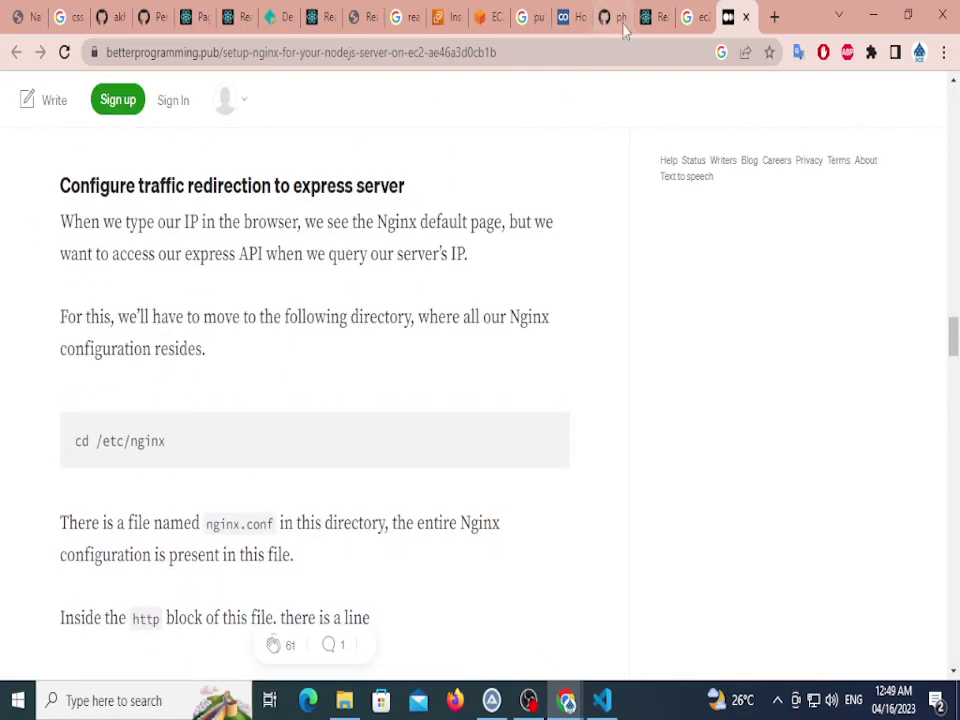
From the ec2 express nginx search results, open the DEV Community article on deploying a Node.js app on AWS with NGINX.
left_click(703, 15)
scroll(259, 352, "down", 3)
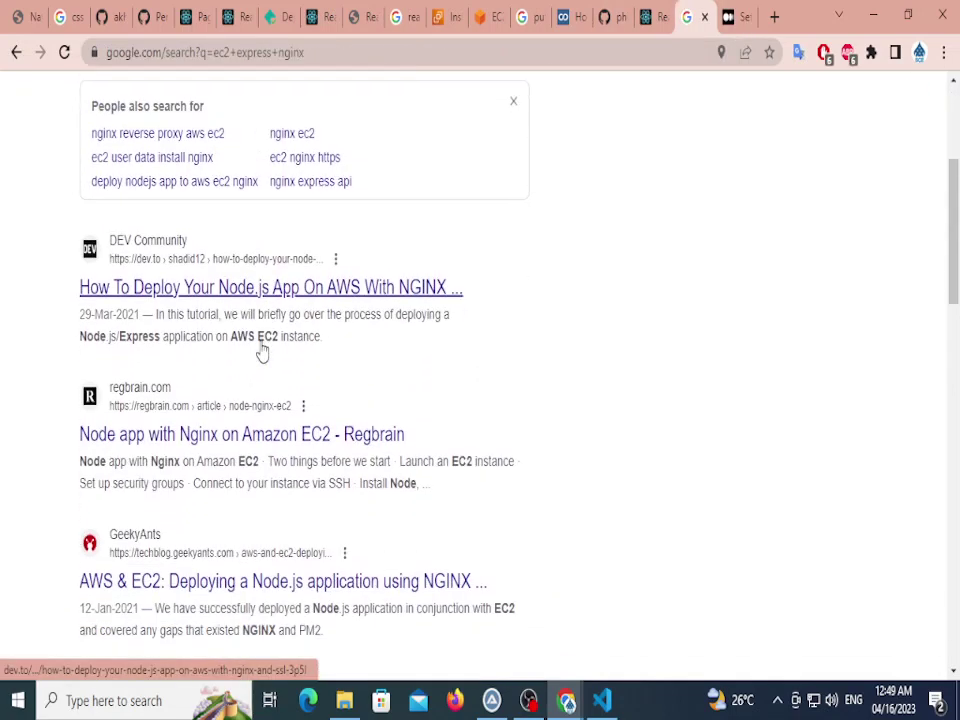
left_click(298, 286)
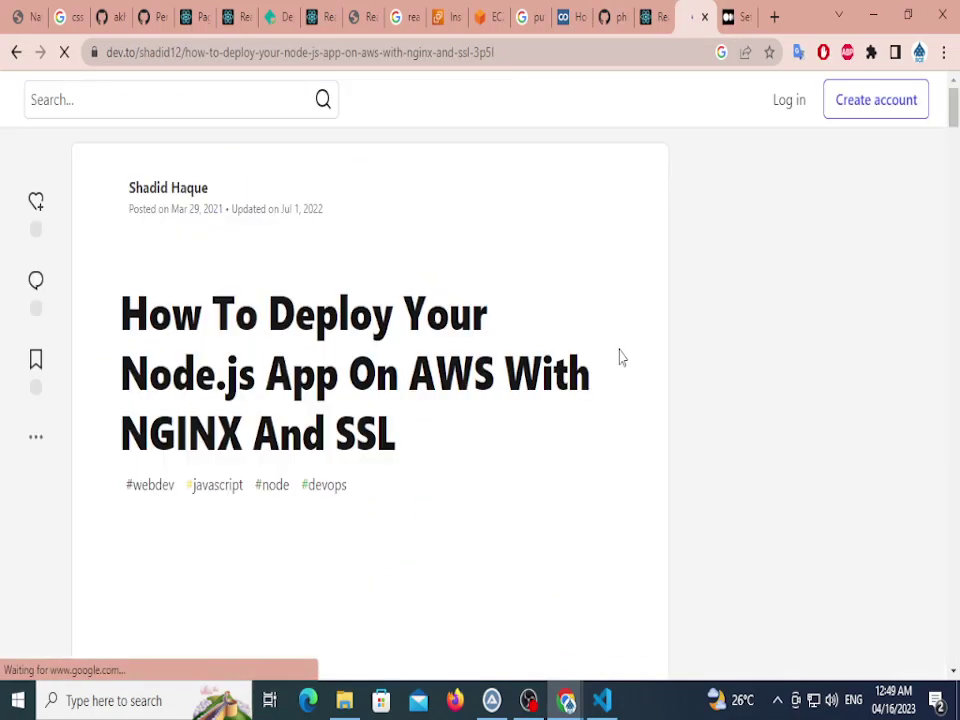
Examine the article's EC2 configuration section, covering the AWS console, instance launch, Ubuntu image and instance type.
scroll(596, 294, "down", 20)
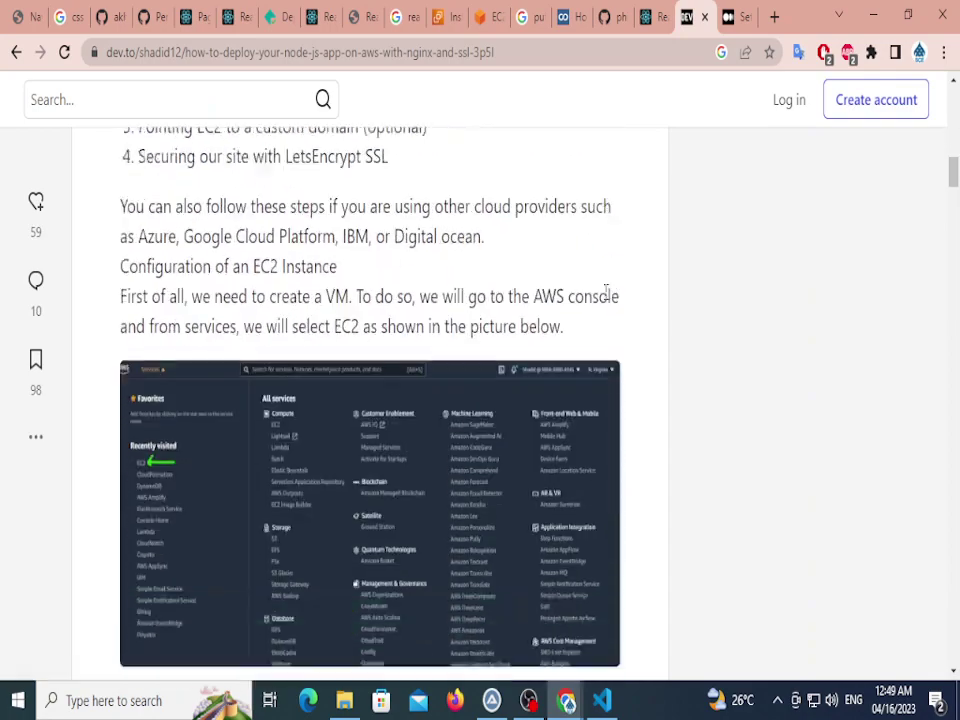
scroll(605, 291, "down", 8)
scroll(608, 293, "up", 10)
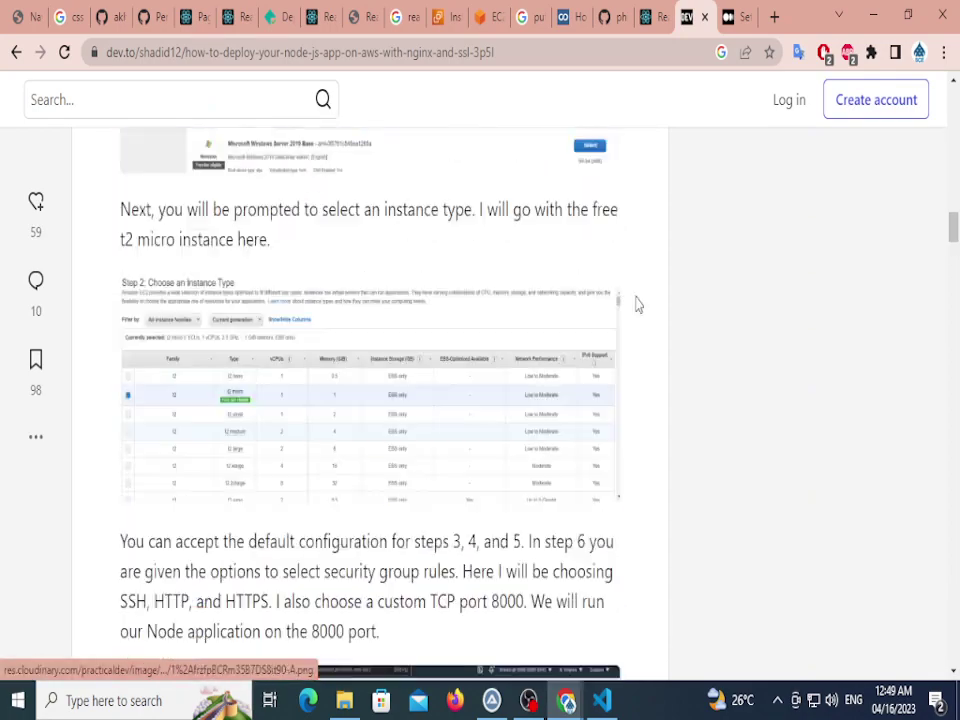
scroll(635, 313, "up", 15)
scroll(300, 400, "down", 9)
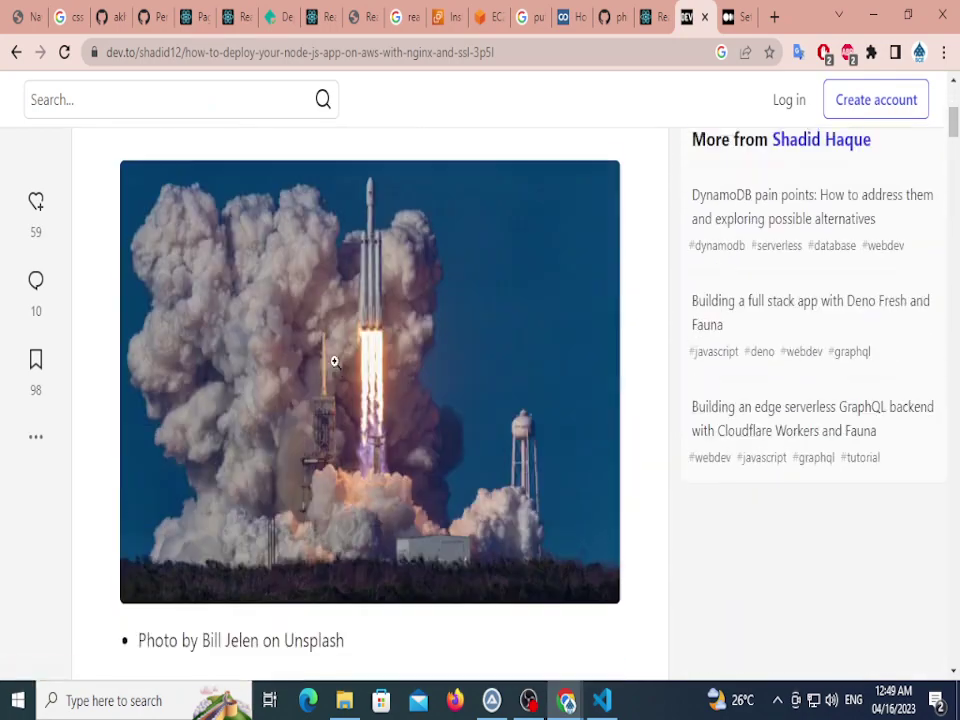
scroll(340, 370, "down", 6)
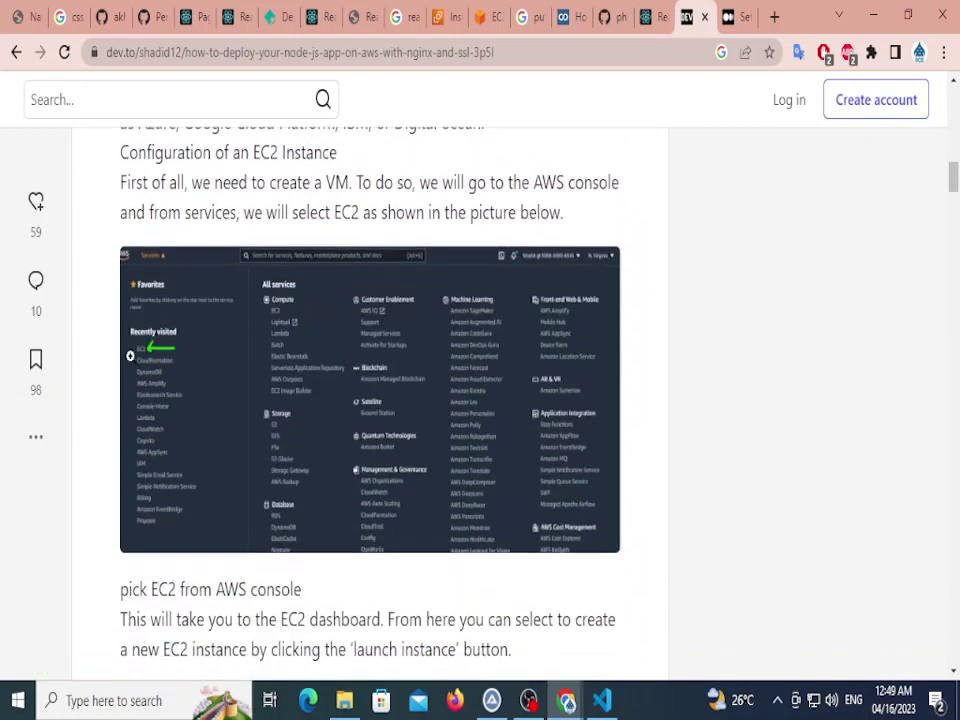
scroll(158, 345, "down", 5)
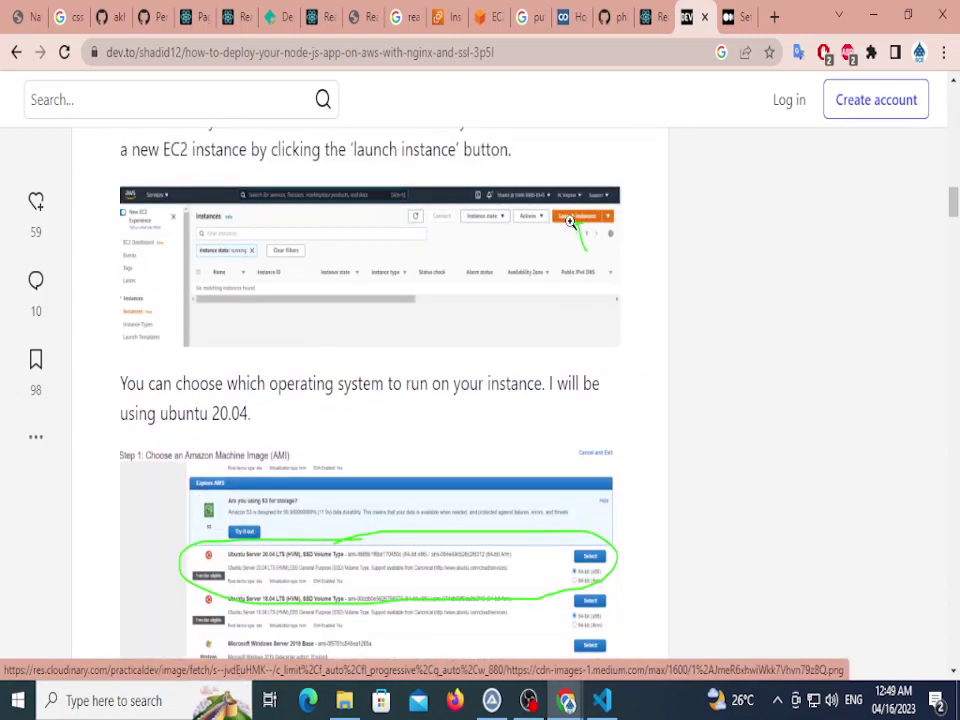
Start launching a new instance from the EC2 console and name it myreactapp.
left_click(447, 17)
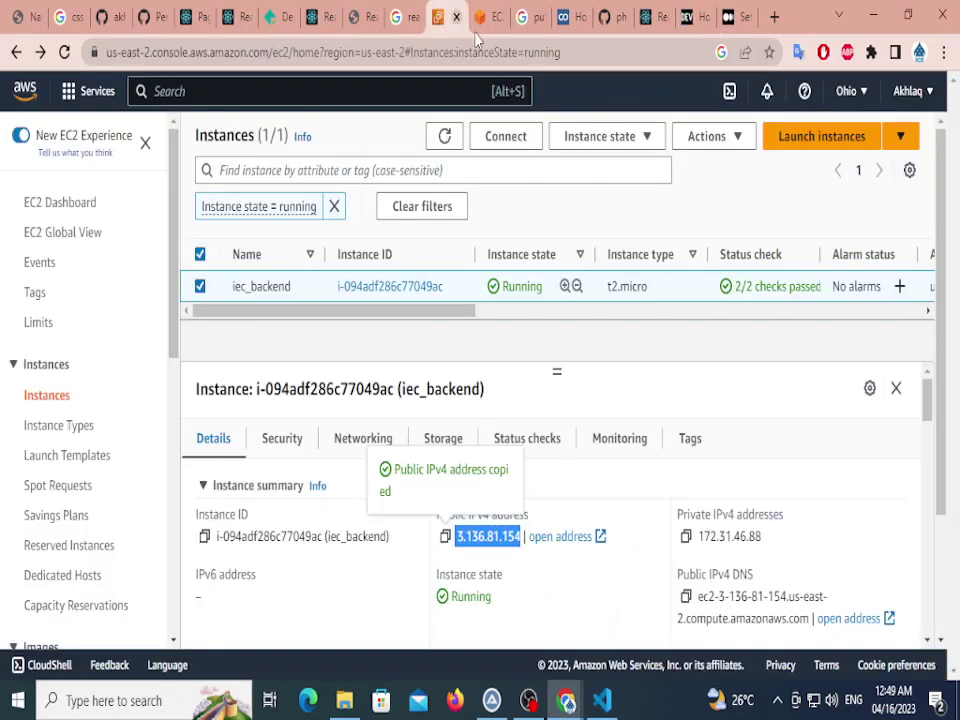
left_click(822, 142)
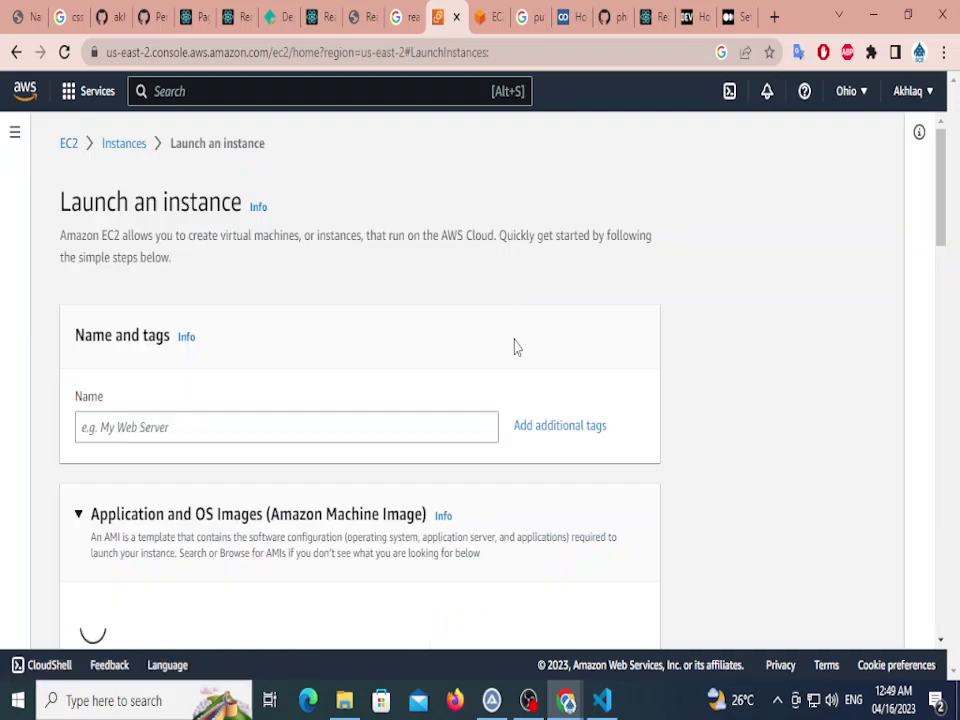
scroll(283, 410, "down", 2)
left_click(260, 324)
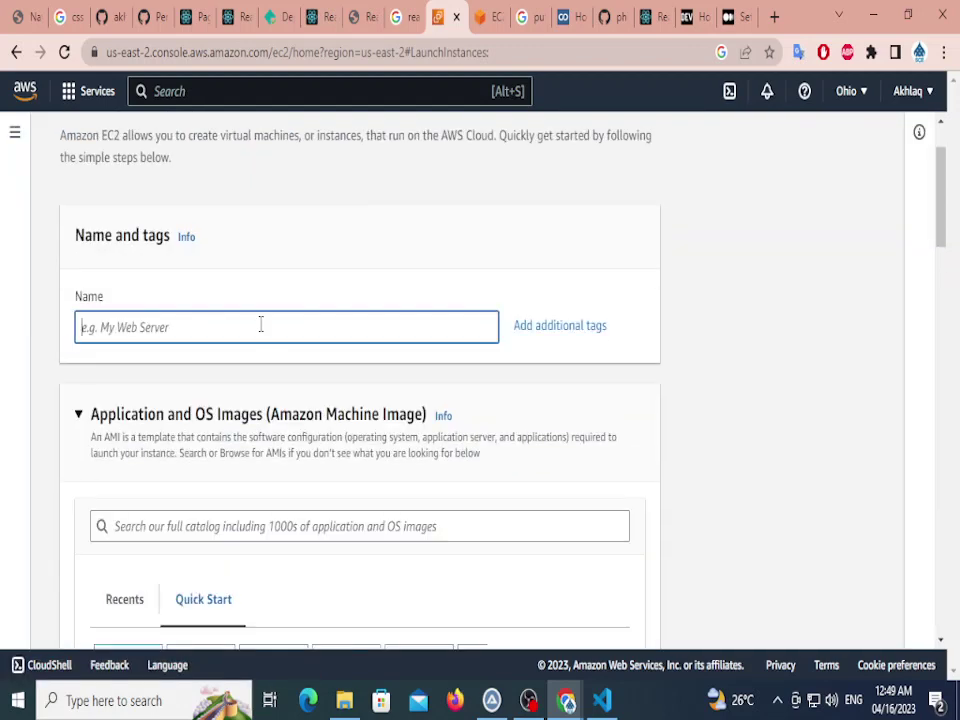
type("myreactapp")
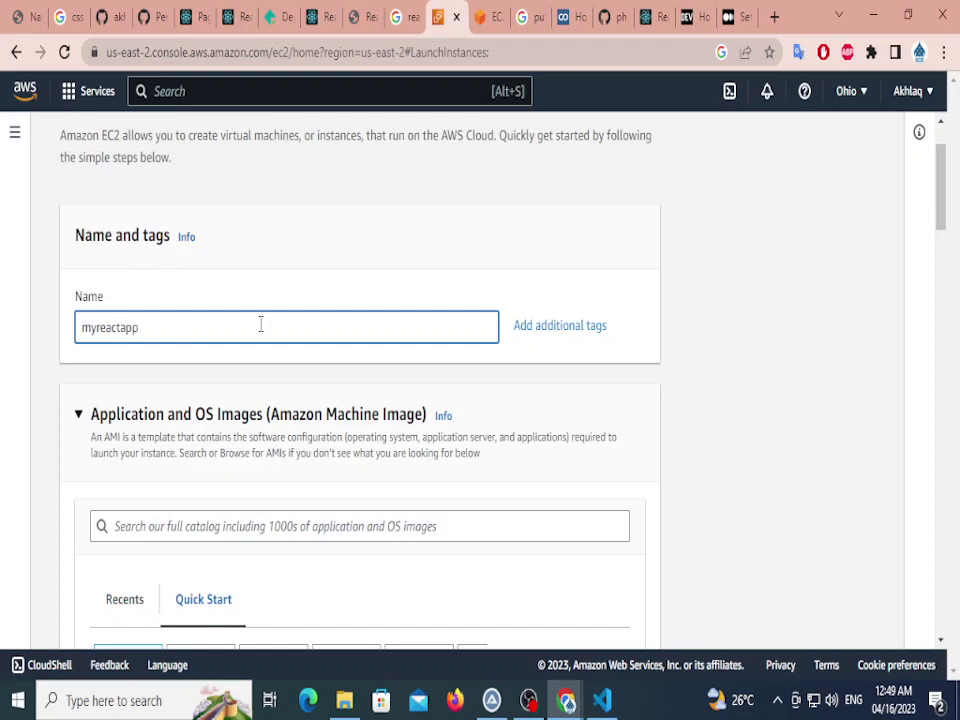
Choose Ubuntu as the operating system image for the new instance.
scroll(289, 280, "down", 2)
scroll(225, 268, "down", 2)
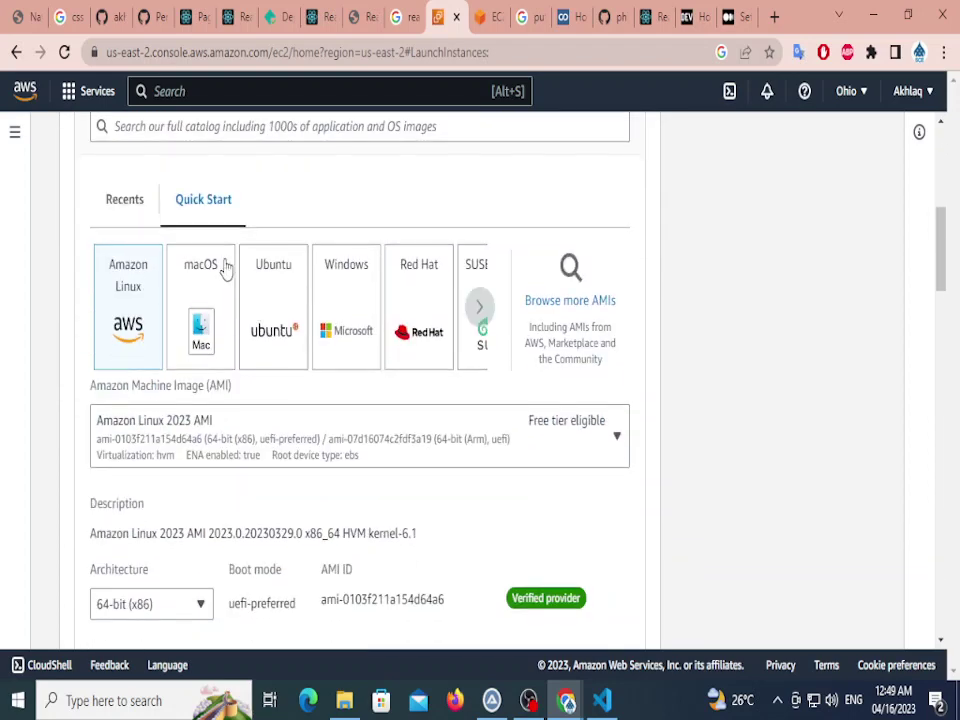
scroll(225, 268, "up", 1)
scroll(240, 261, "down", 2)
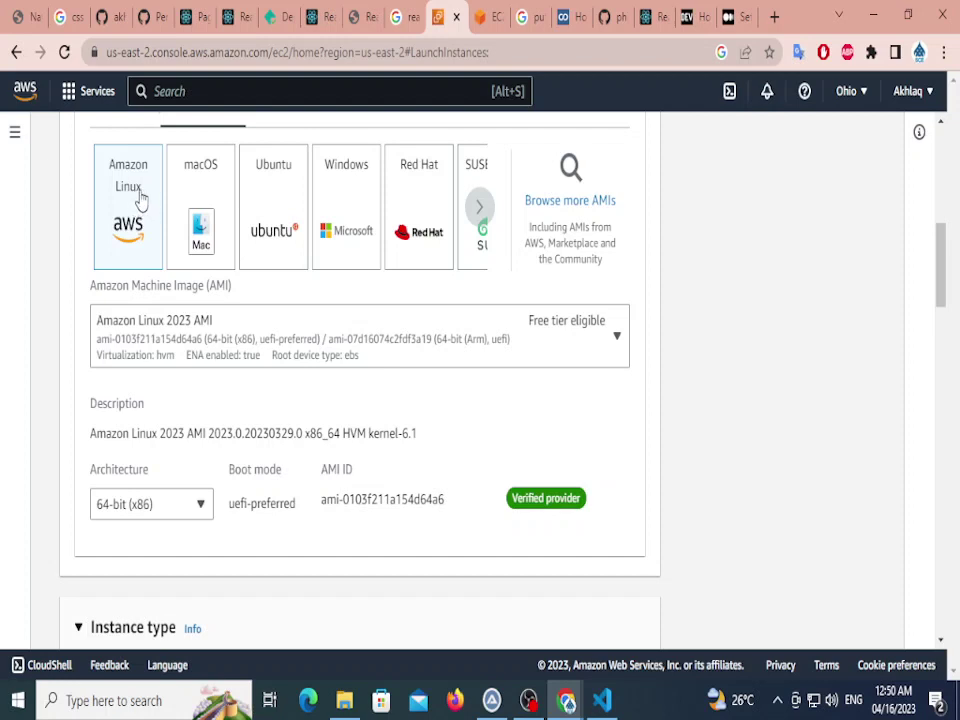
left_click(275, 215)
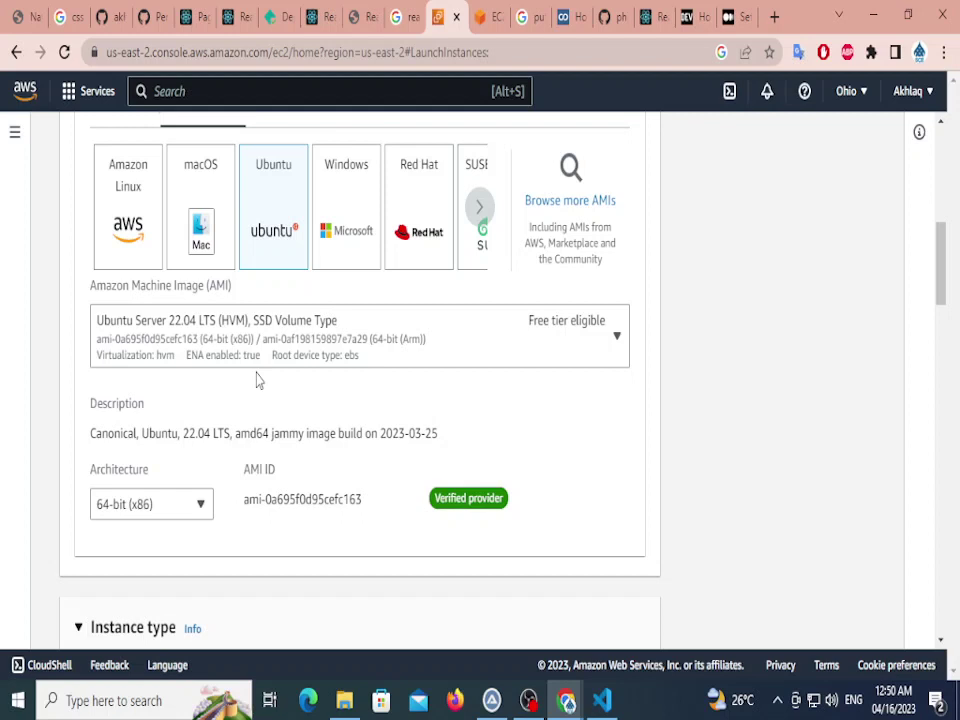
Examine the available instance types with their vCPU, memory and hourly pricing, close the list, and review the firewall settings.
scroll(251, 372, "down", 1)
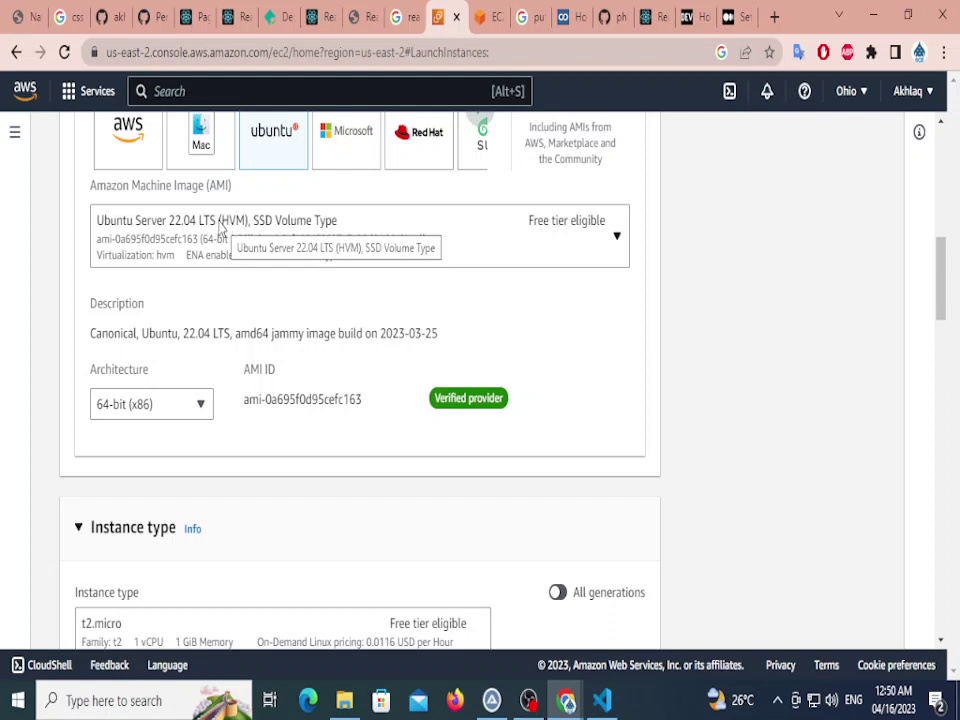
scroll(98, 183, "down", 2)
scroll(510, 139, "up", 1)
scroll(231, 300, "down", 3)
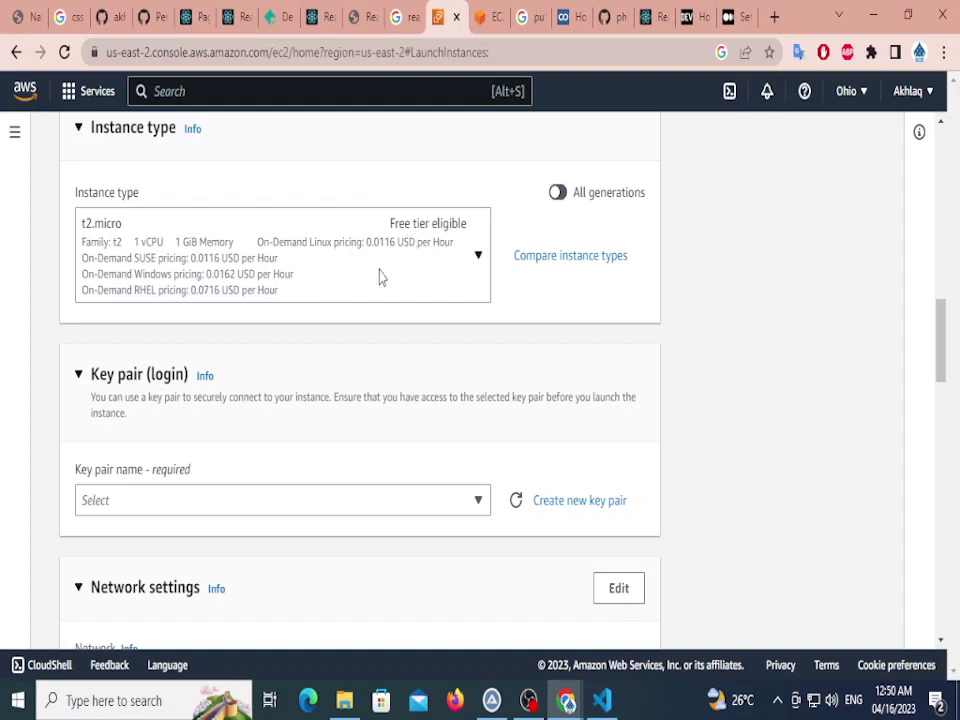
left_click(478, 252)
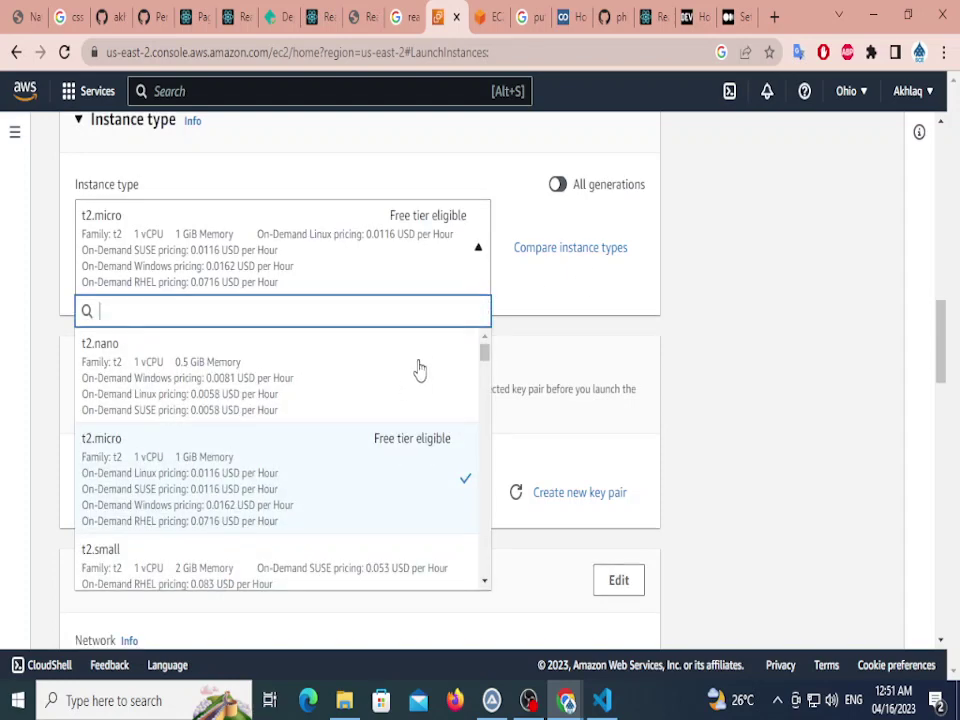
scroll(420, 370, "down", 10)
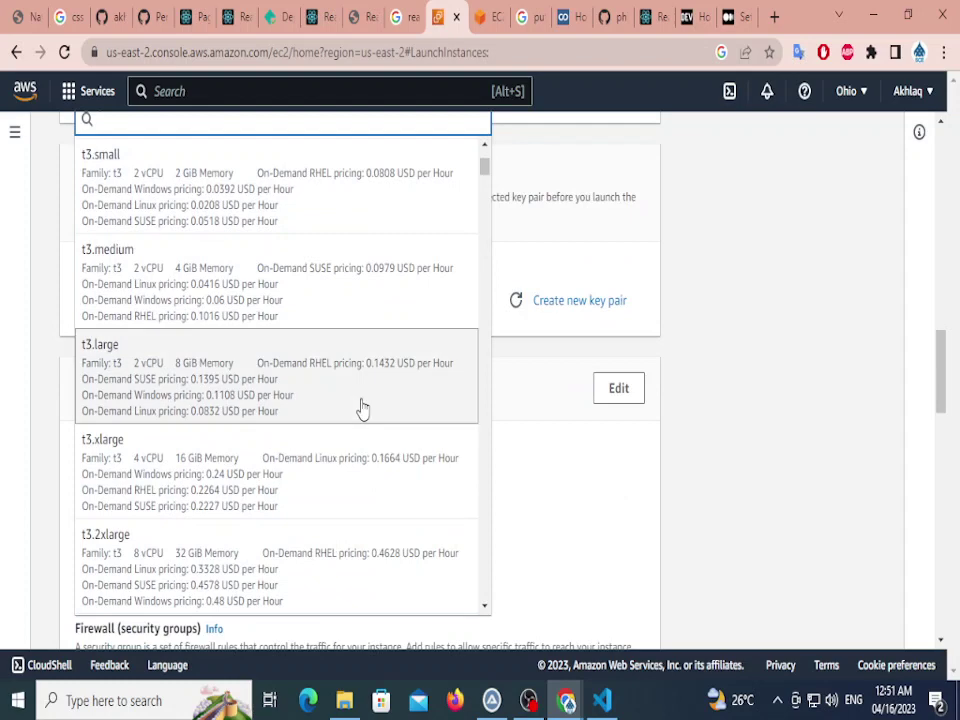
scroll(362, 409, "down", 5)
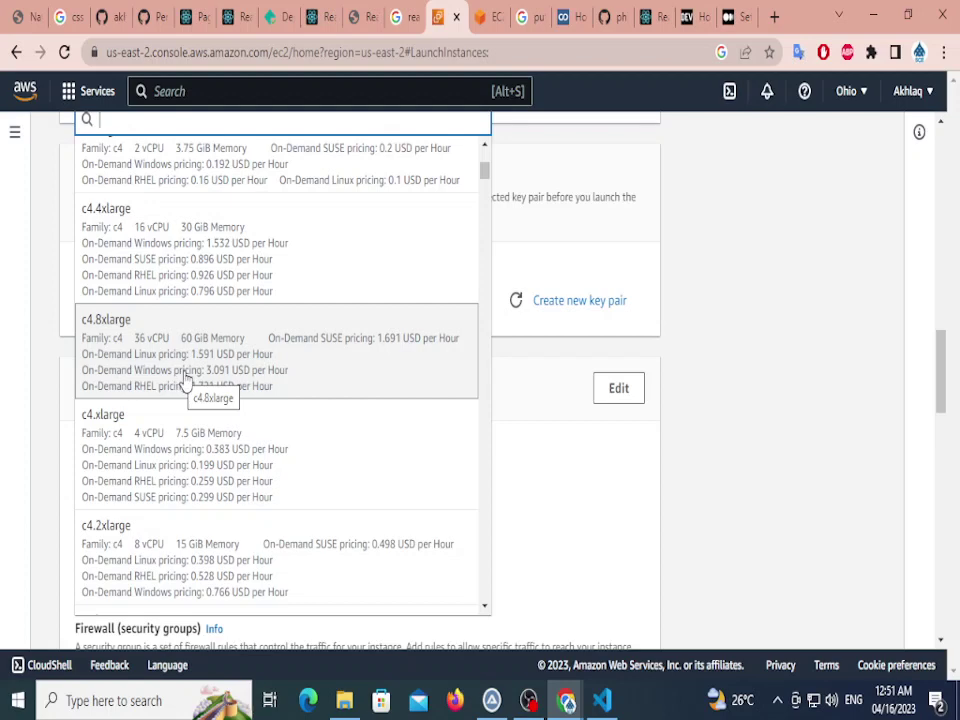
scroll(185, 380, "down", 6)
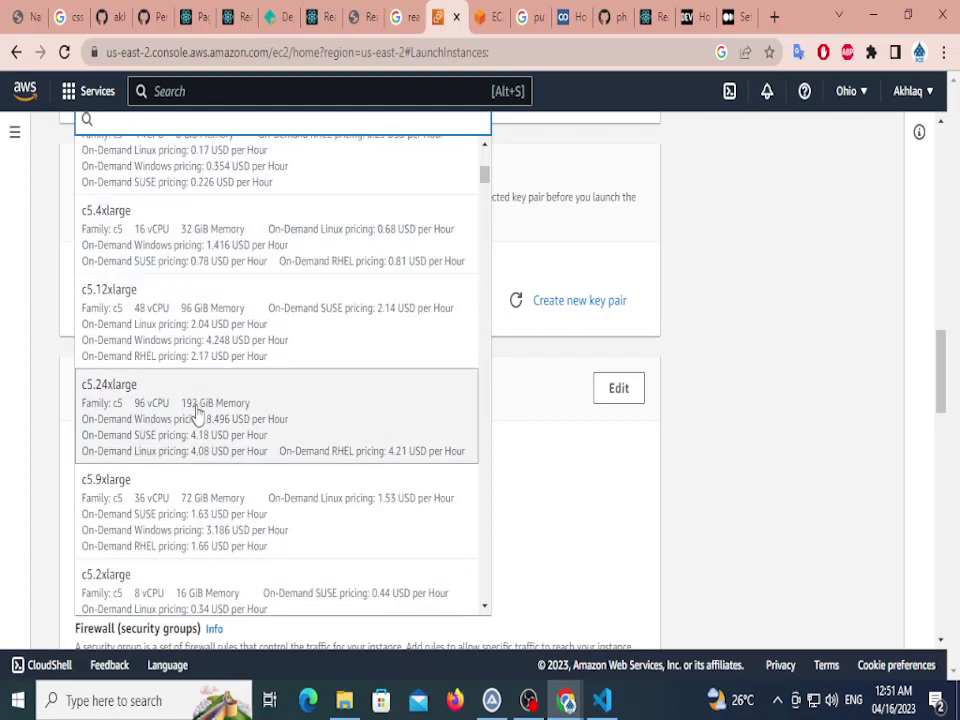
scroll(190, 345, "down", 2)
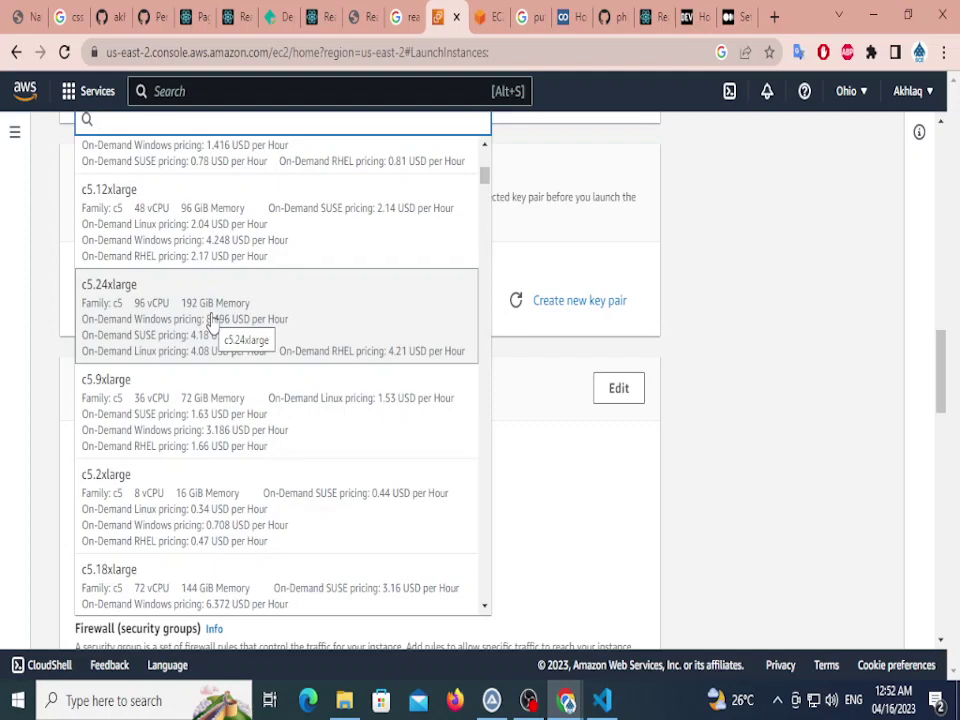
left_click(716, 308)
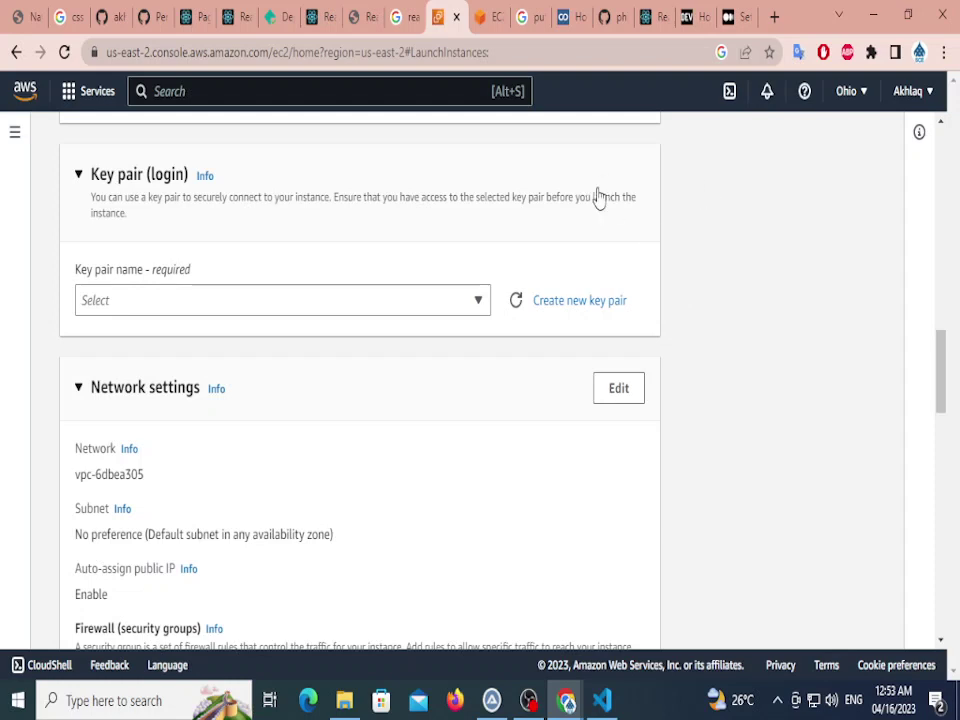
scroll(592, 199, "down", 3)
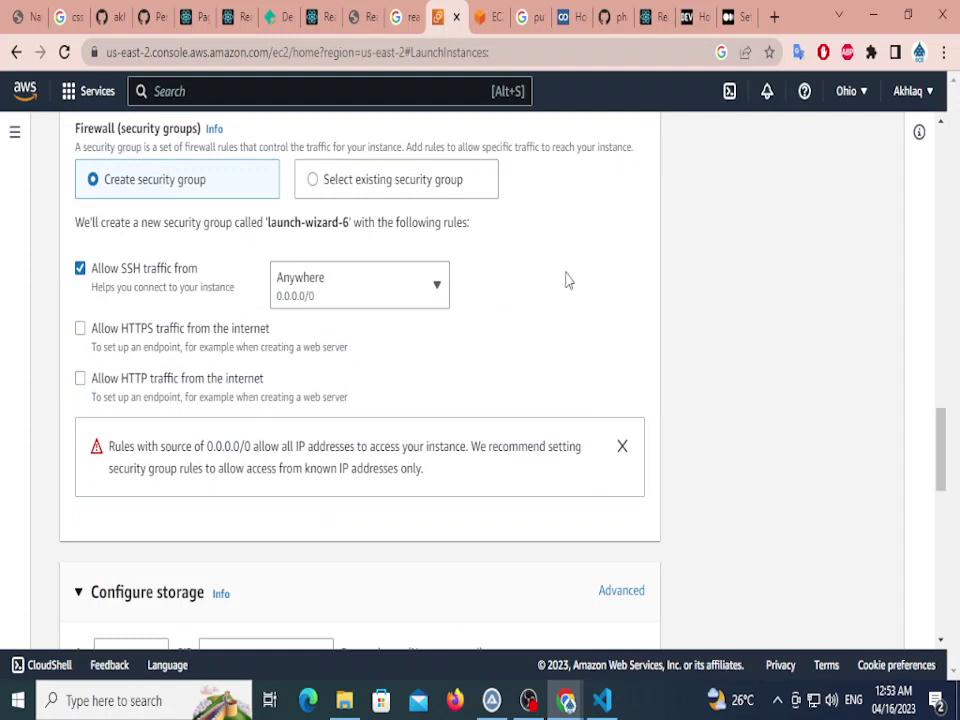
Try out the options allowing HTTPS and HTTP traffic from the internet in the new instance's security group.
scroll(424, 298, "up", 2)
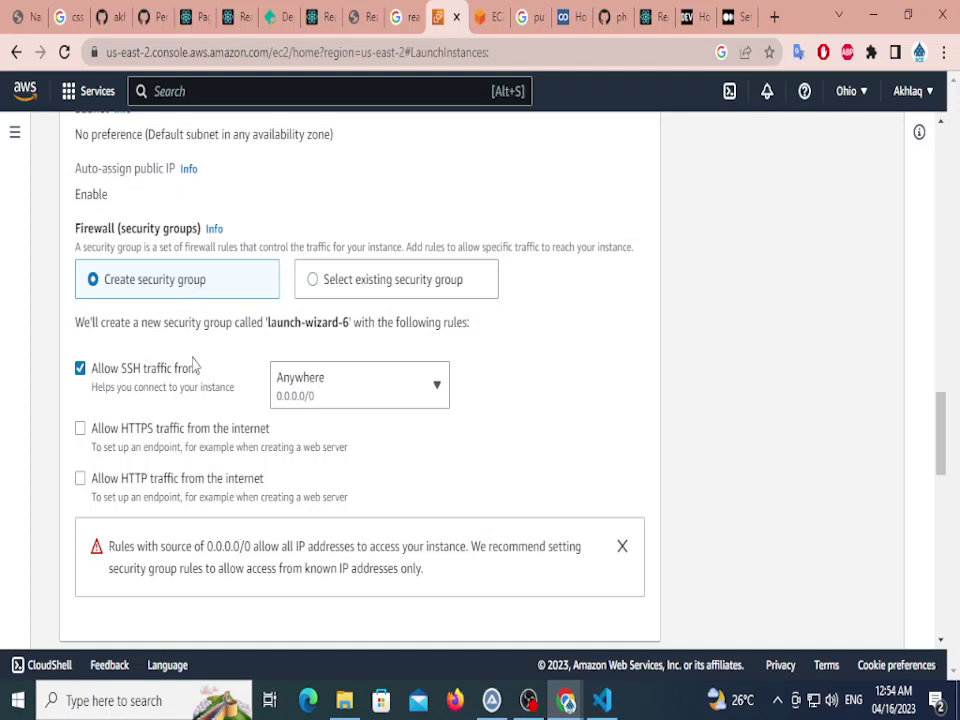
scroll(180, 400, "down", 1)
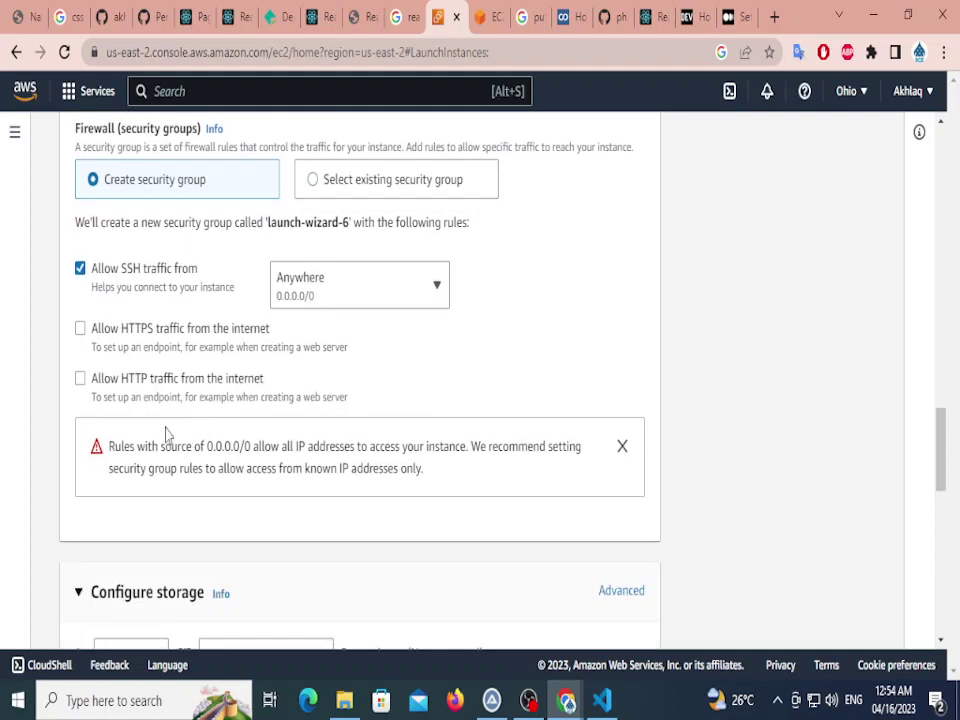
left_click(138, 338)
right_click(143, 376)
left_click(144, 379)
left_click(81, 330)
left_click(81, 328)
left_click(81, 379)
Try a root volume size of 30 GiB in the new instance's storage configuration.
scroll(168, 330, "down", 4)
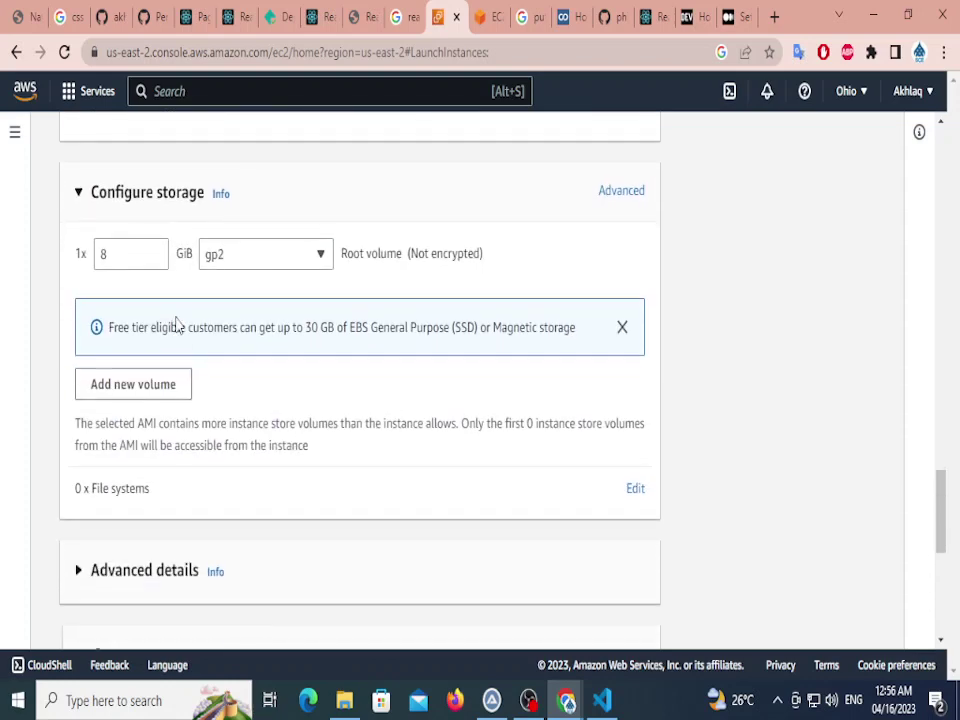
left_click(145, 256)
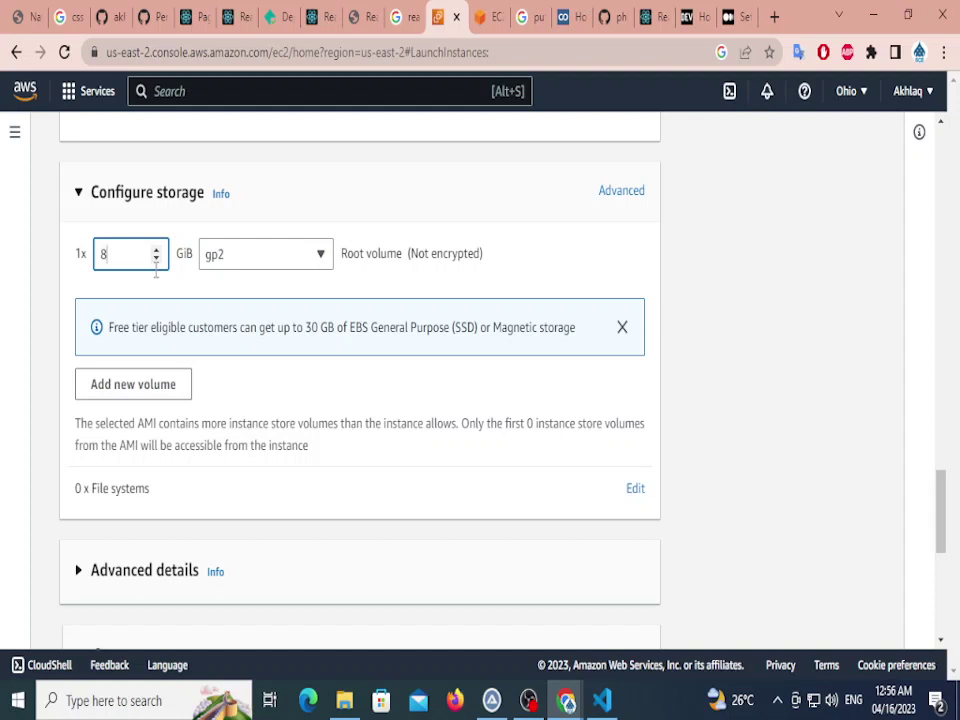
key("BackSpace")
type("30")
Review the launch summary and return to the running instances list without launching the new instance.
scroll(175, 297, "down", 6)
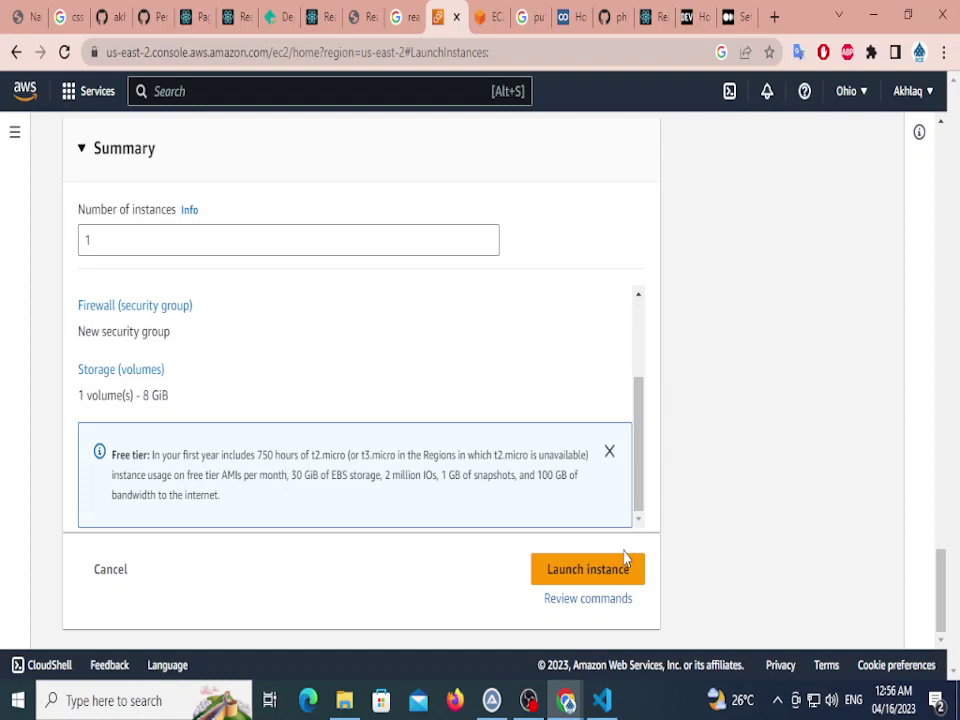
scroll(250, 490, "up", 3)
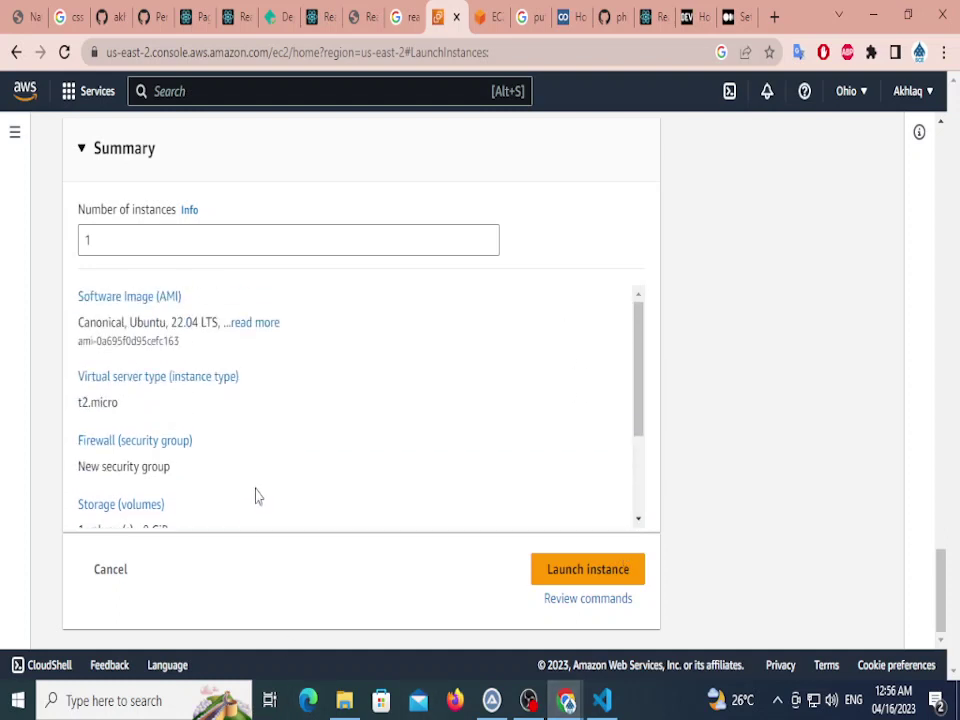
scroll(255, 495, "up", 2)
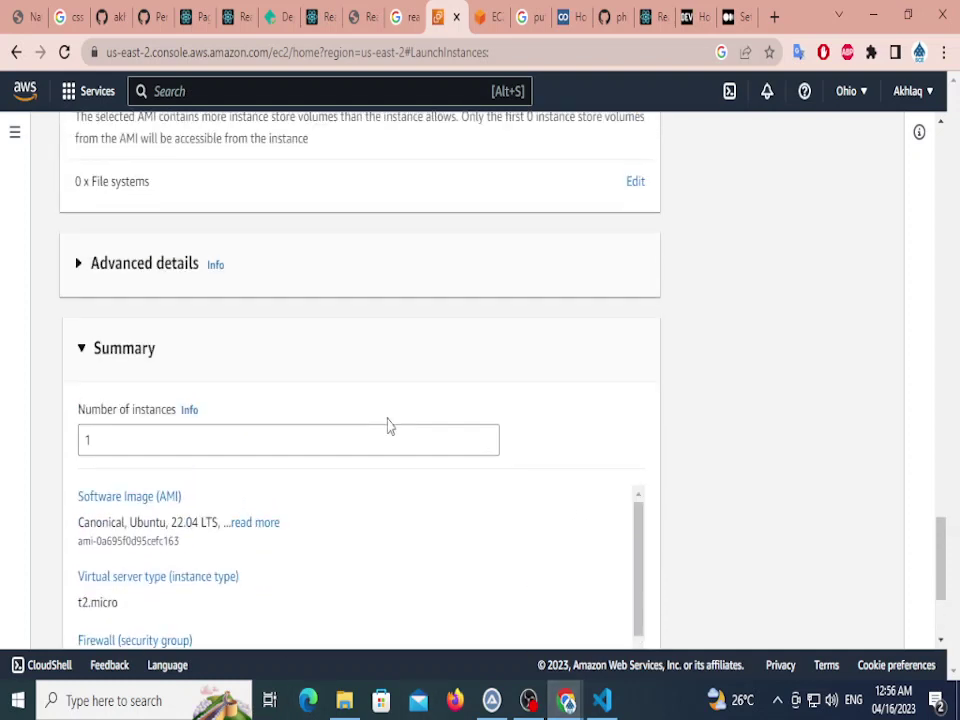
left_click(15, 50)
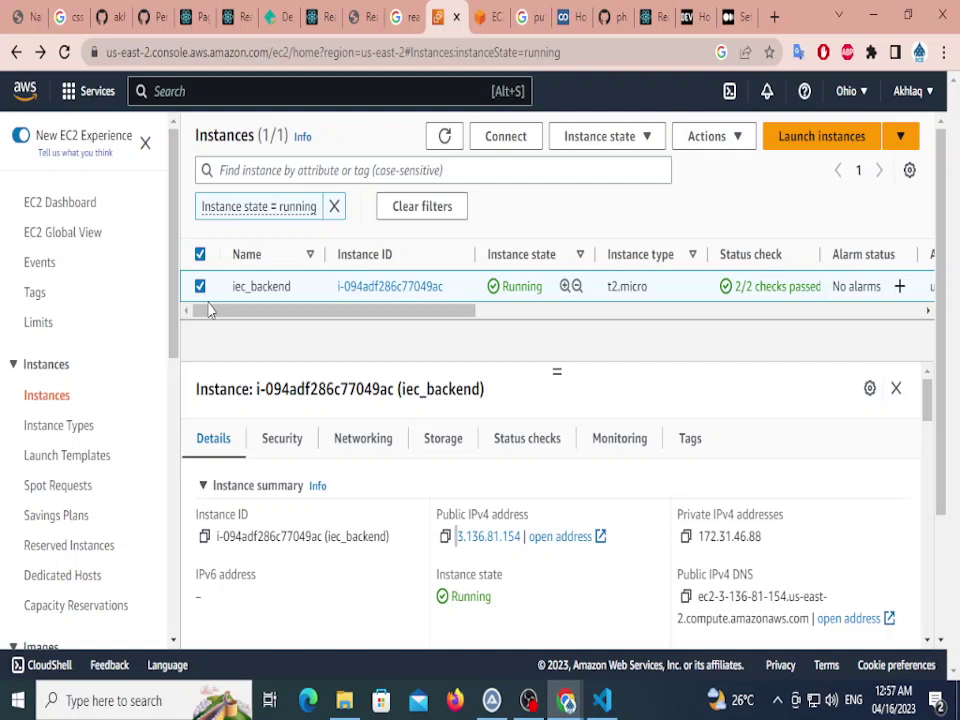
Examine the state options, available actions and instance settings for the iec_backend instance, including changing its type, without applying any.
left_click(643, 136)
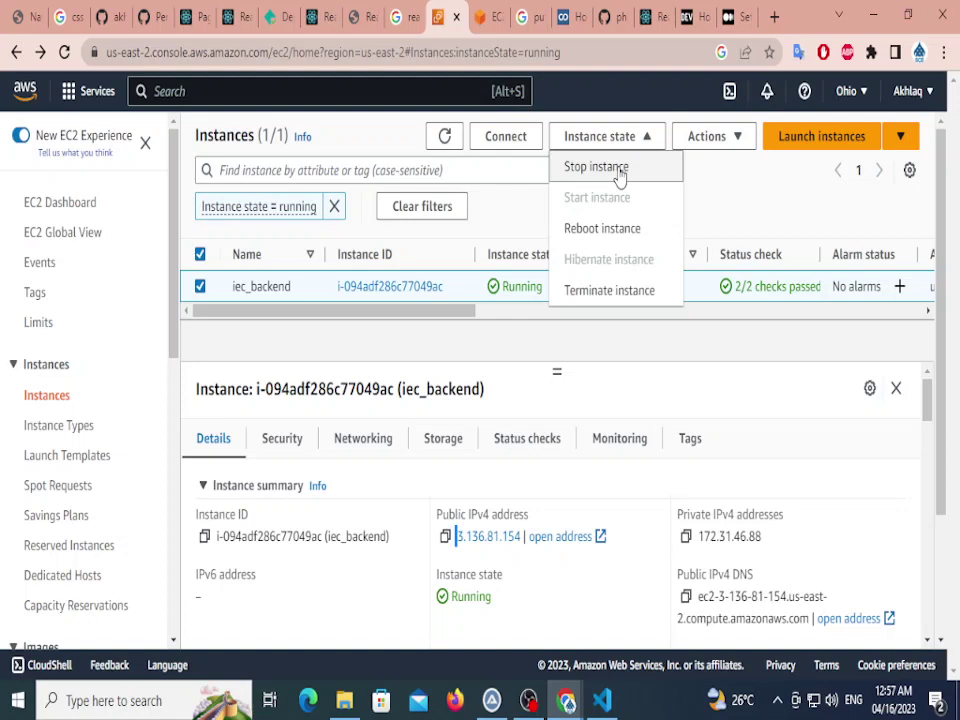
left_click(707, 140)
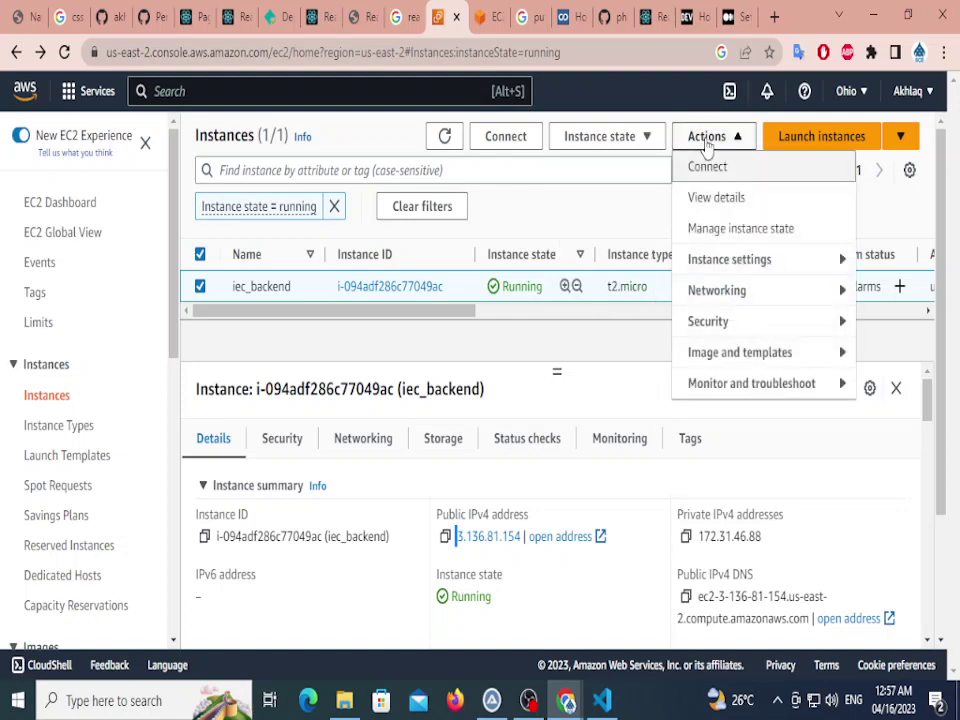
left_click(530, 305)
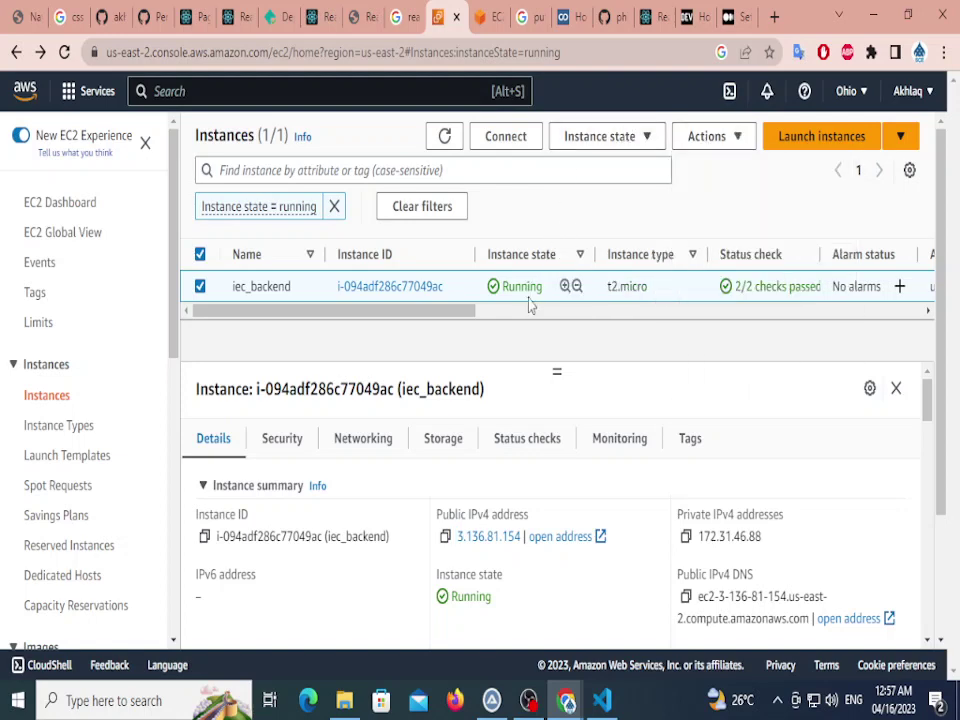
double_click(520, 287)
left_click(714, 138)
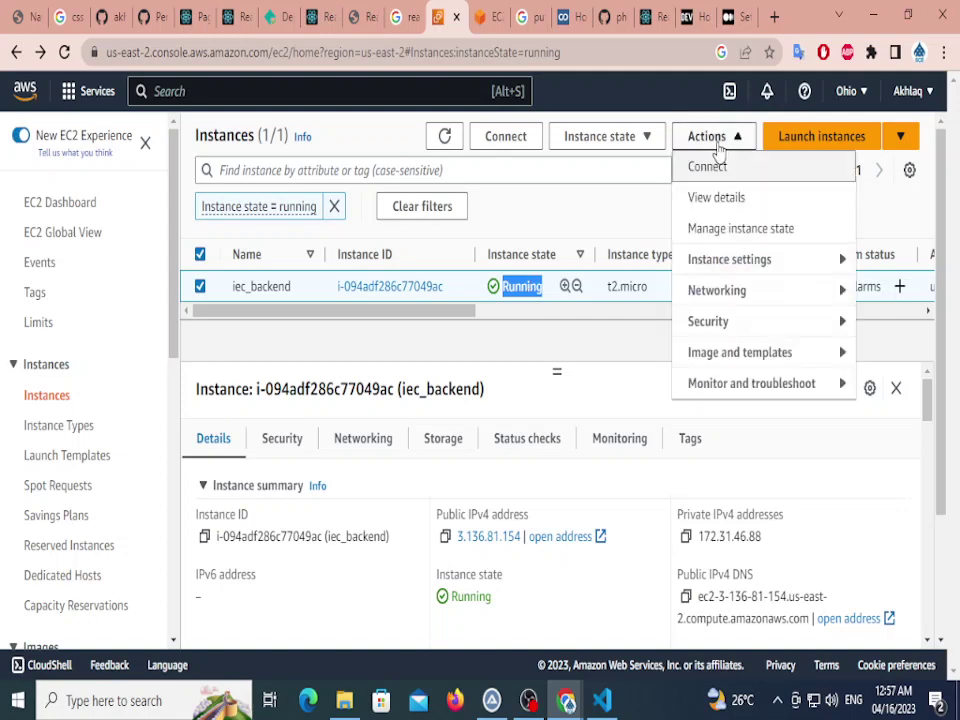
mouse_move(741, 262)
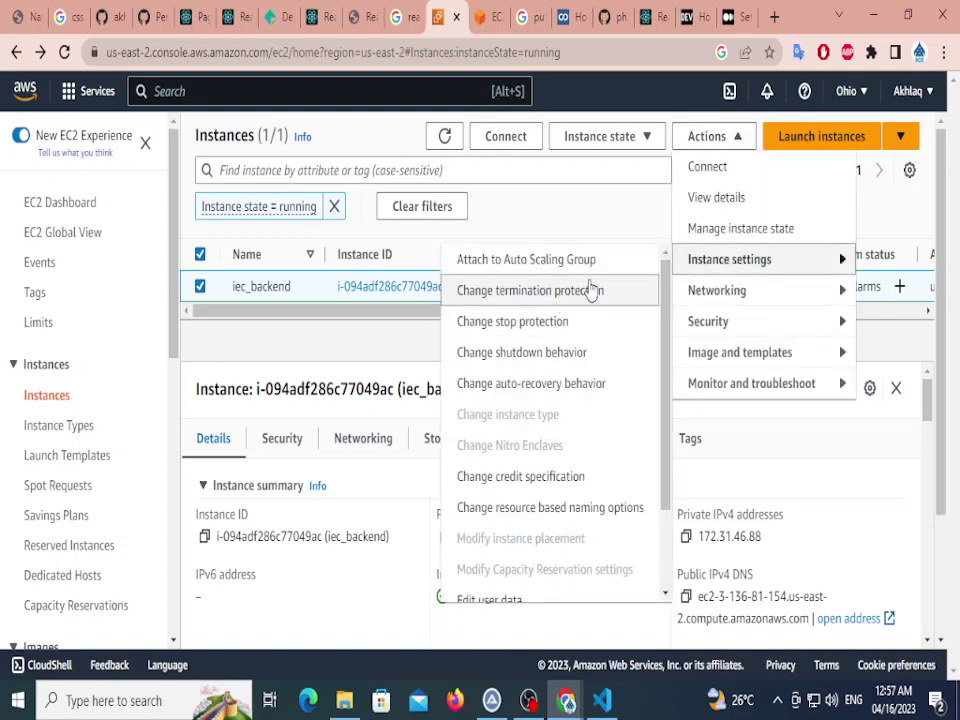
scroll(596, 289, "down", 2)
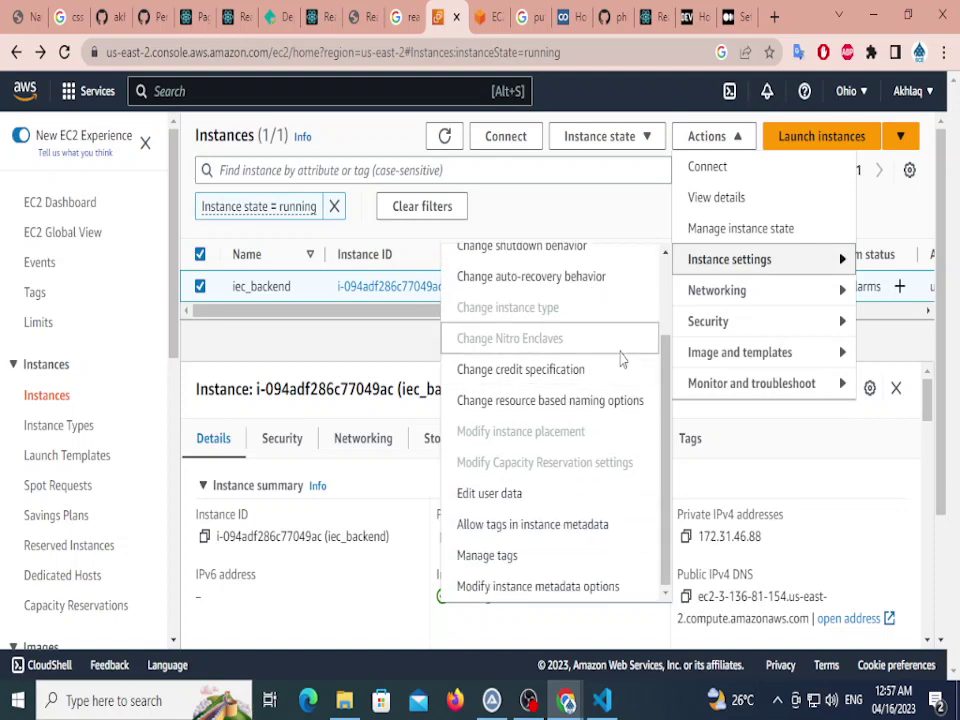
scroll(575, 255, "up", 1)
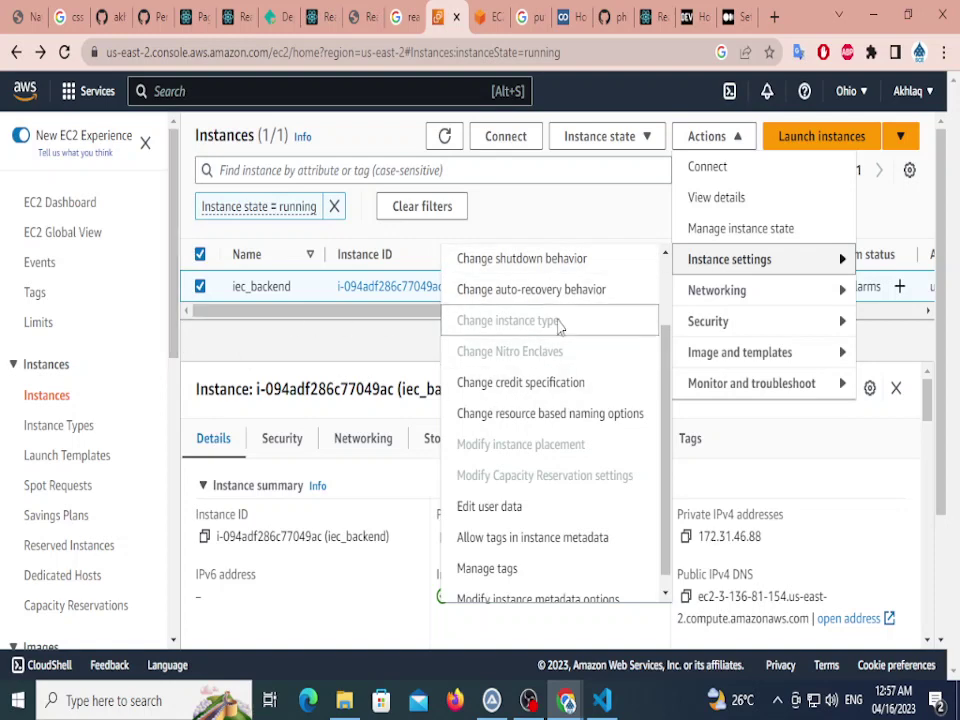
left_click(789, 454)
Examine the EC2 console's sections for images, block storage, network and security, load balancing and auto scaling.
scroll(163, 399, "down", 3)
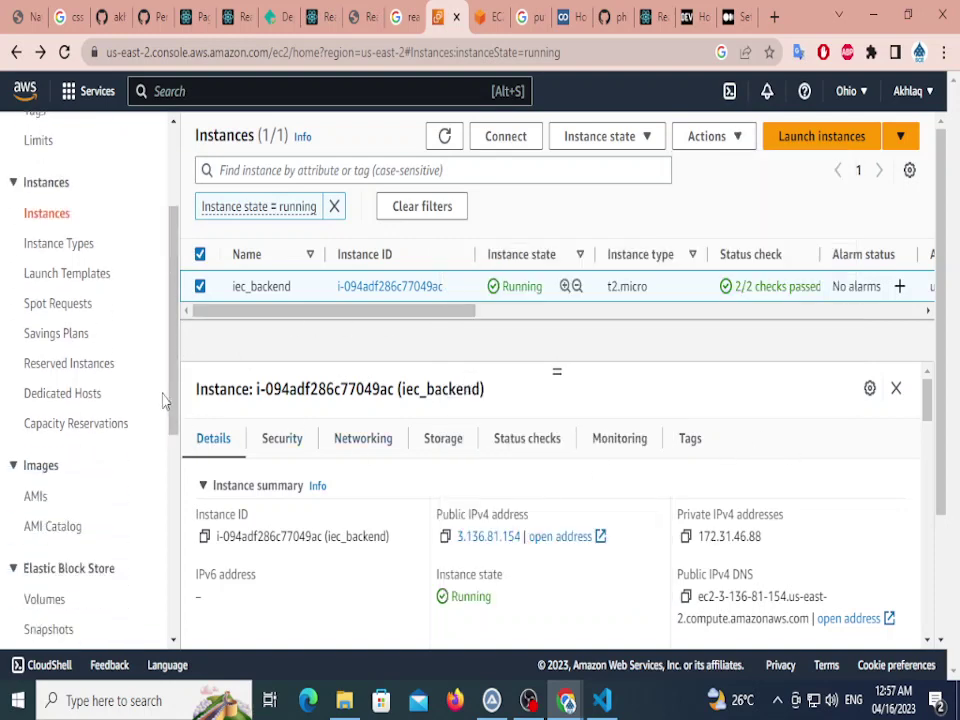
scroll(160, 378, "down", 2)
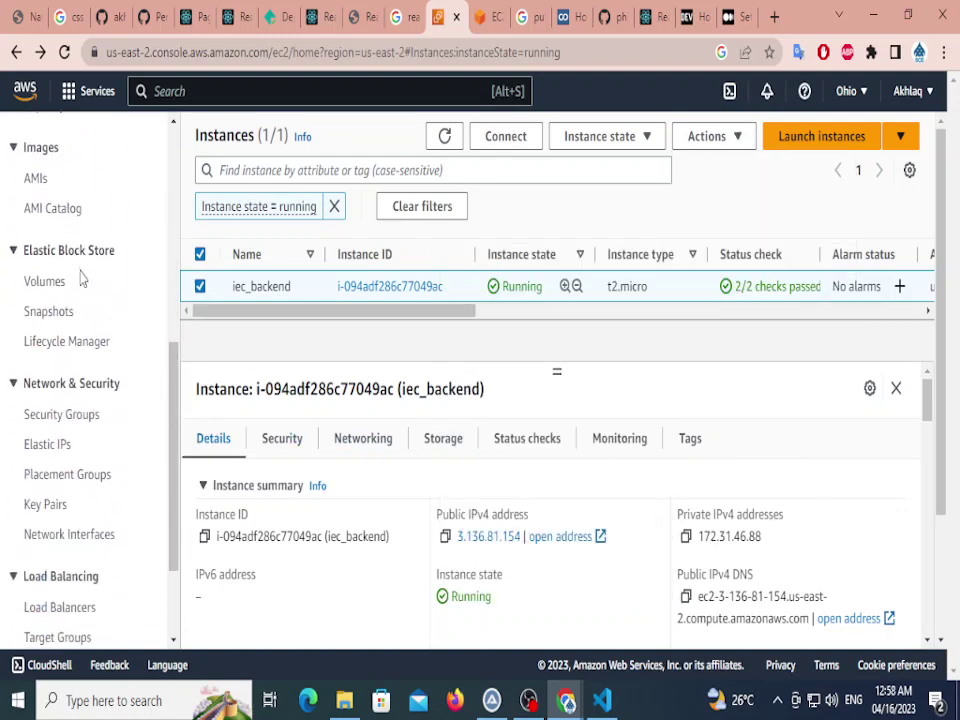
scroll(58, 349, "down", 2)
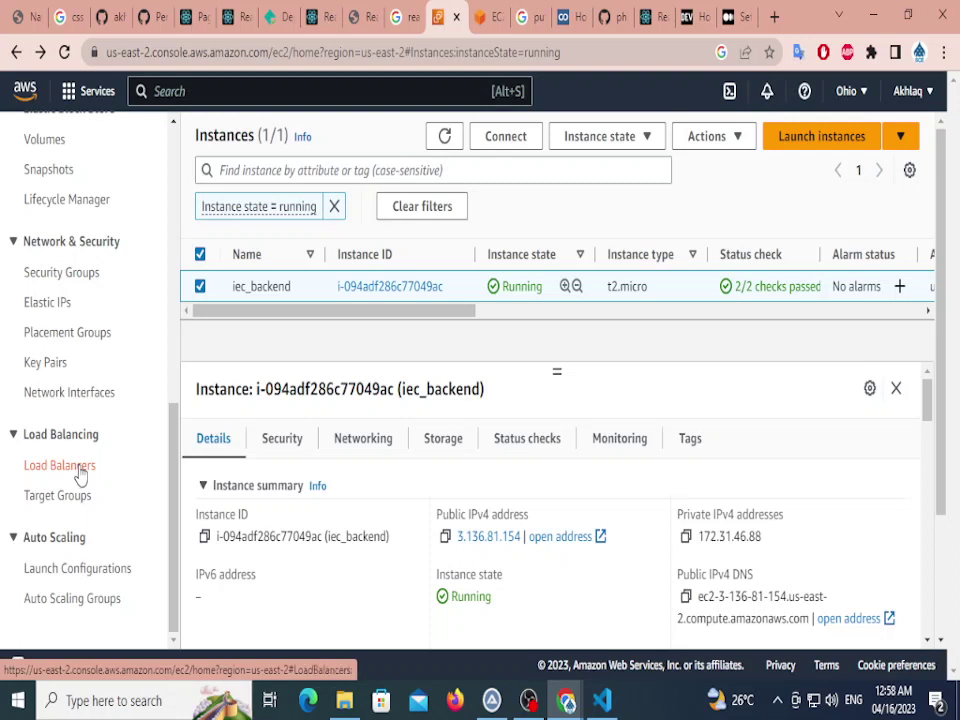
Search the AWS services for ebs, view the Elastic Beanstalk environments page, and return to the EC2 instances list.
left_click(260, 93)
type("ebs")
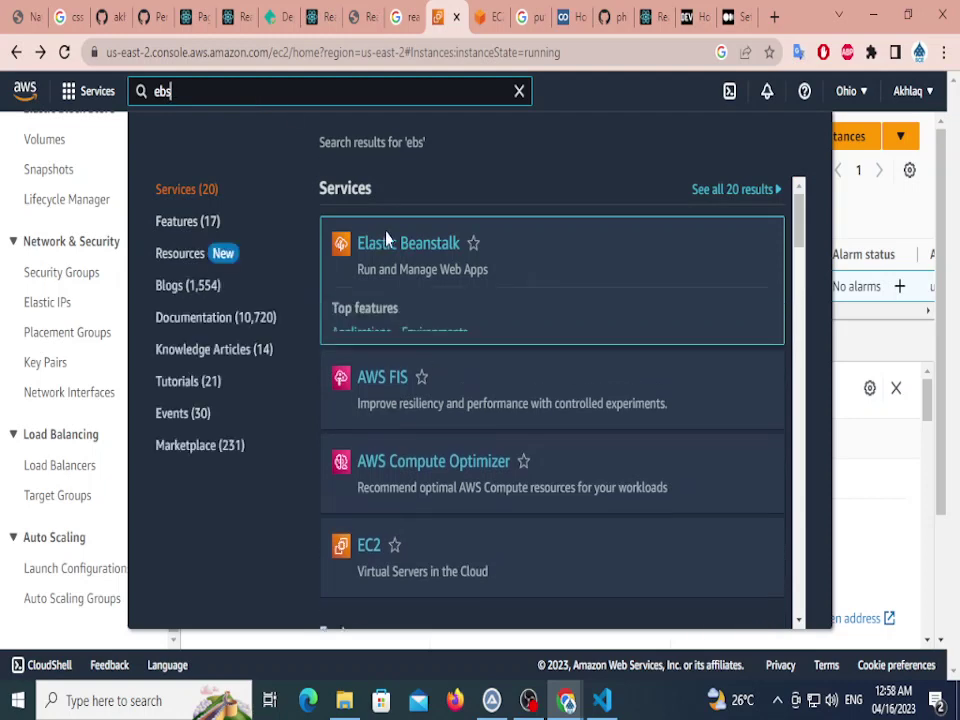
left_click(400, 247)
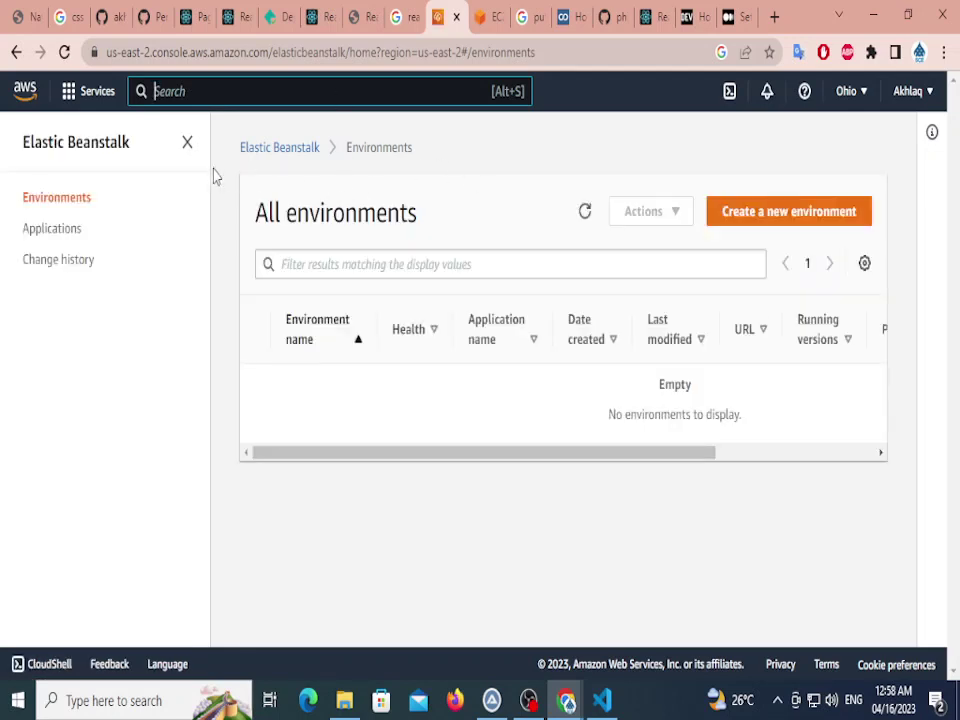
key("alt+s")
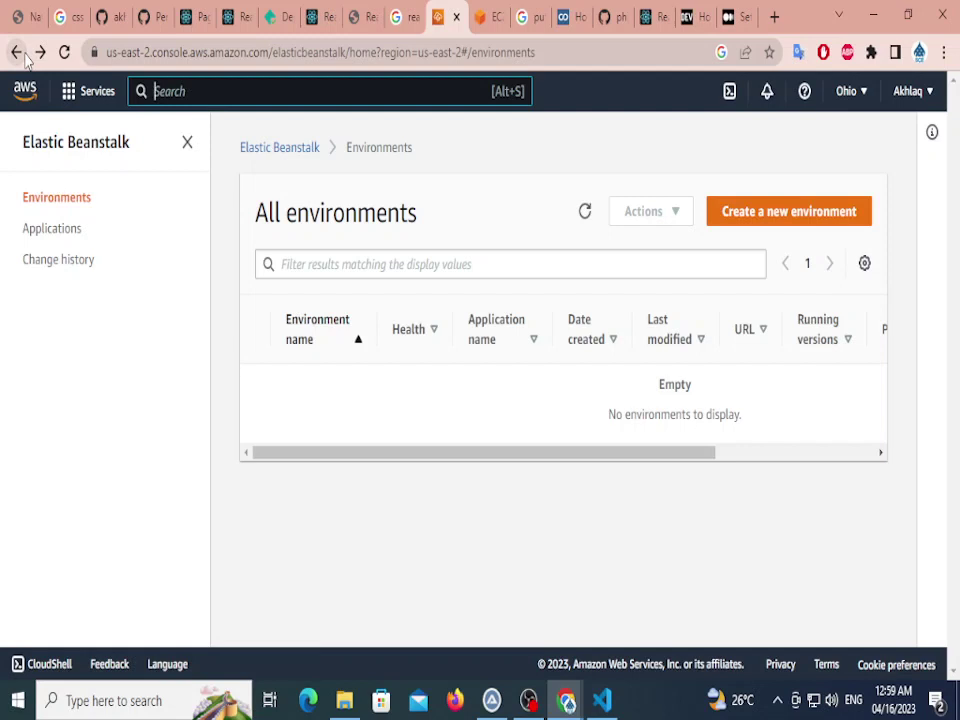
left_click(22, 54)
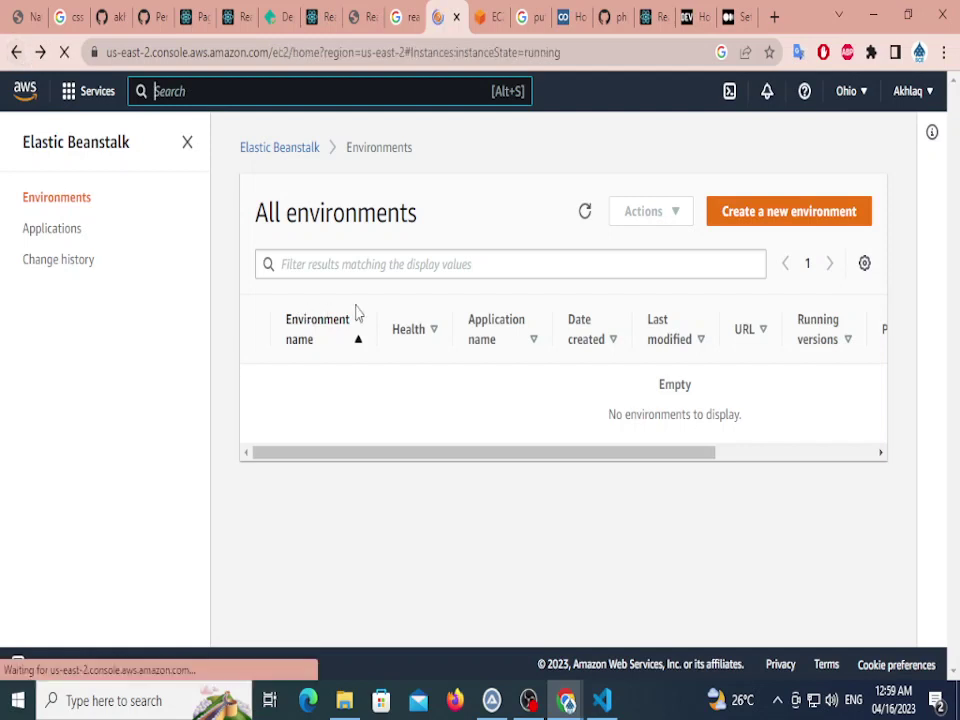
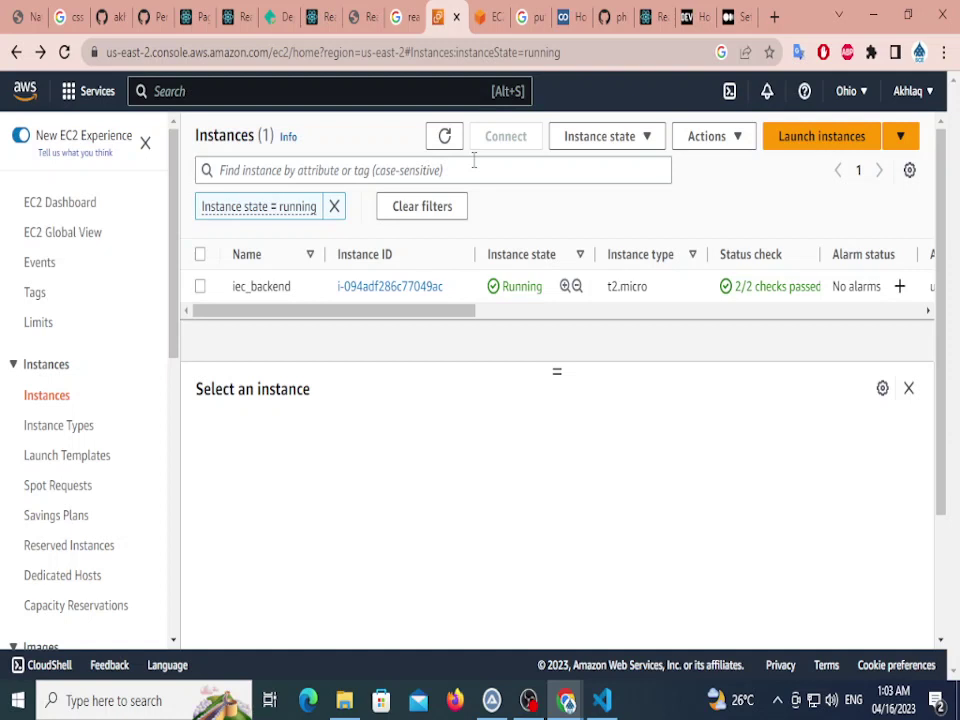
Search the AWS services for s3 and open the S3 buckets page.
left_click(334, 90)
type("s3")
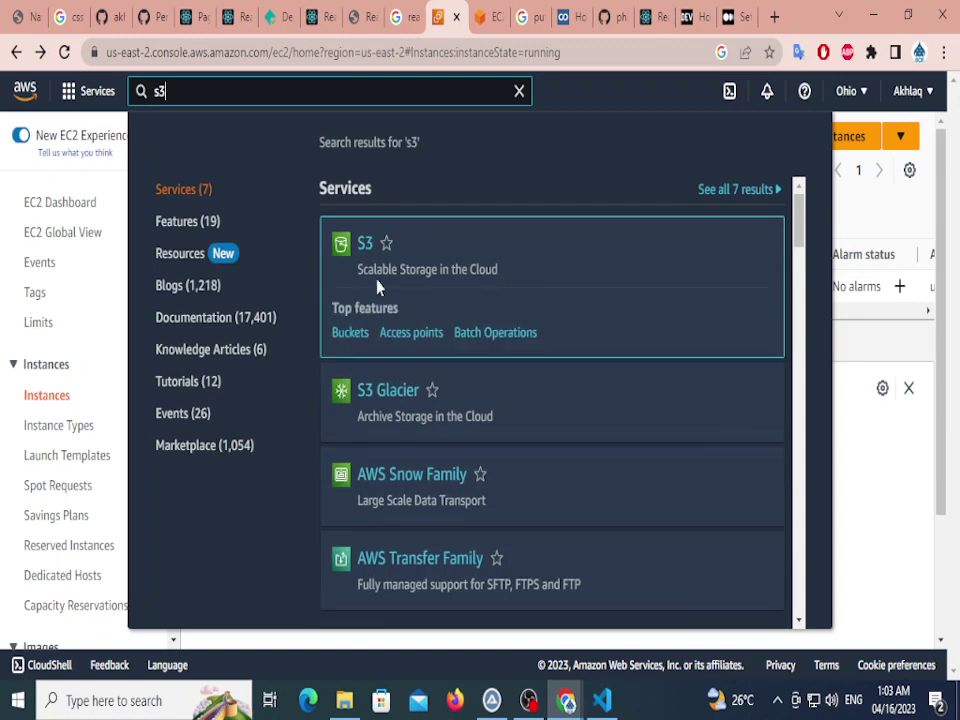
left_click(377, 280)
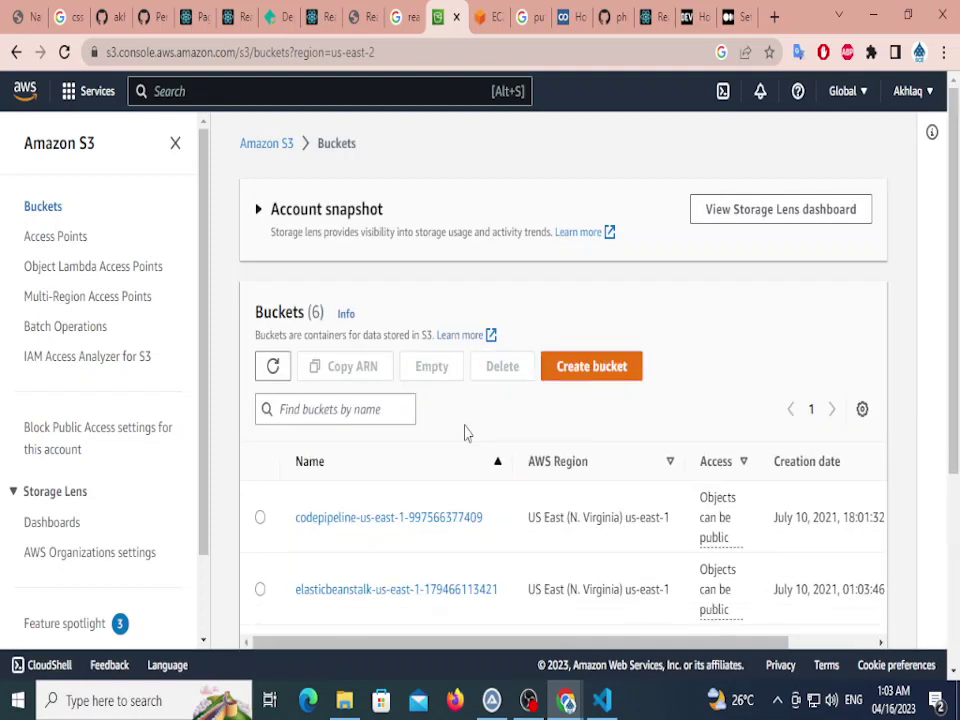
Look through the full list of existing S3 buckets with their regions, access and creation dates.
key("alt")
scroll(510, 400, "down", 3)
scroll(287, 467, "up", 5)
scroll(345, 340, "down", 5)
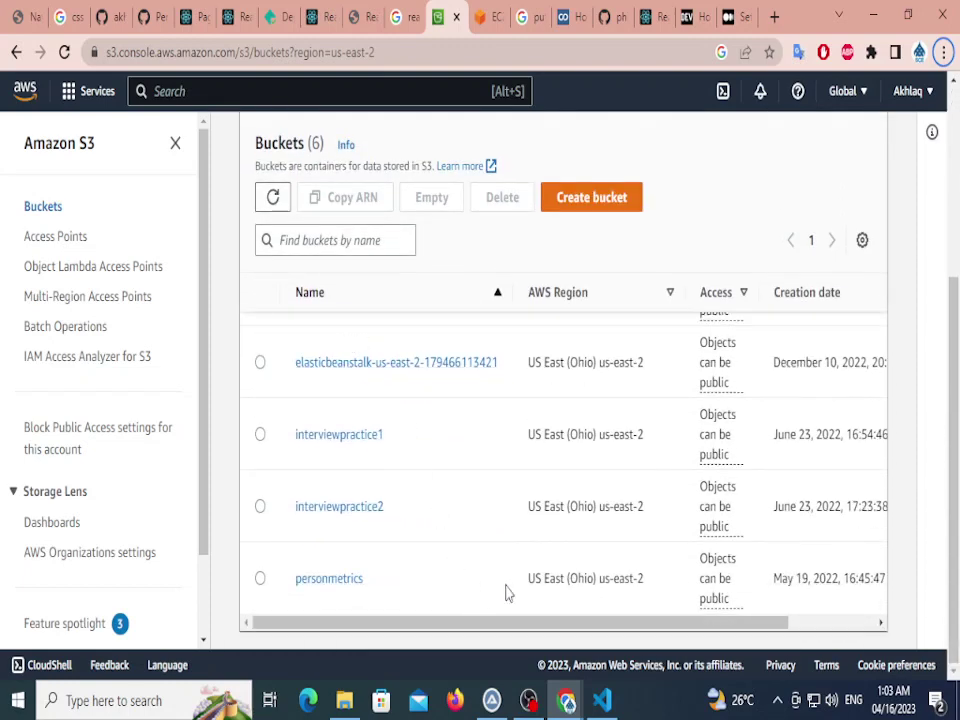
left_click_drag(553, 626, 681, 628)
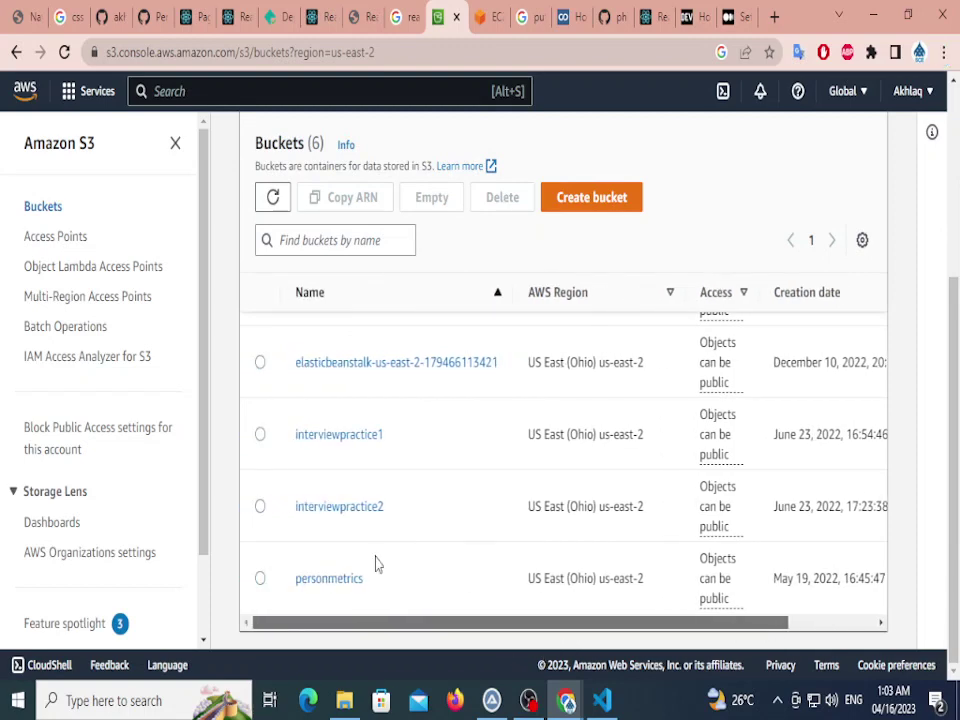
scroll(369, 512, "up", 5)
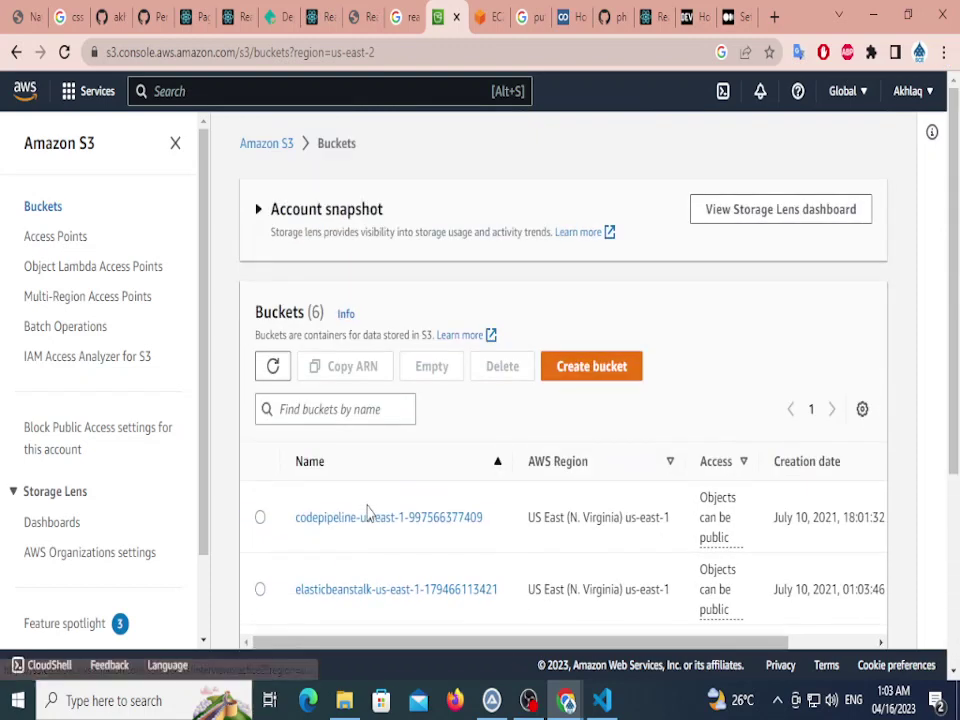
Start creating a new S3 bucket and review its general, object ownership, public access, versioning and encryption settings.
left_click(594, 370)
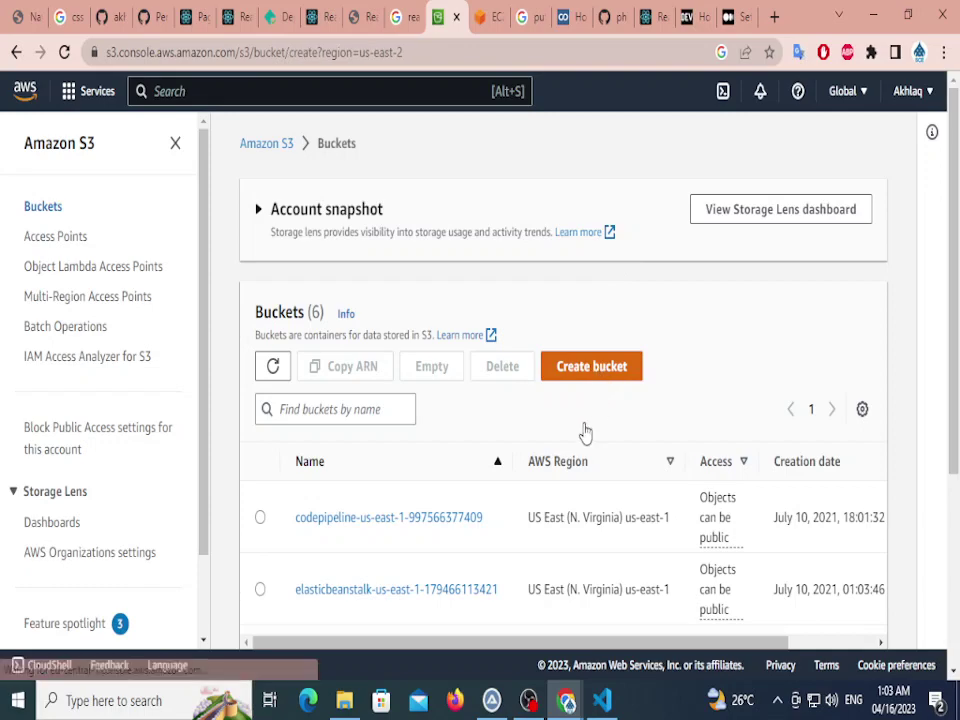
scroll(310, 409, "down", 8)
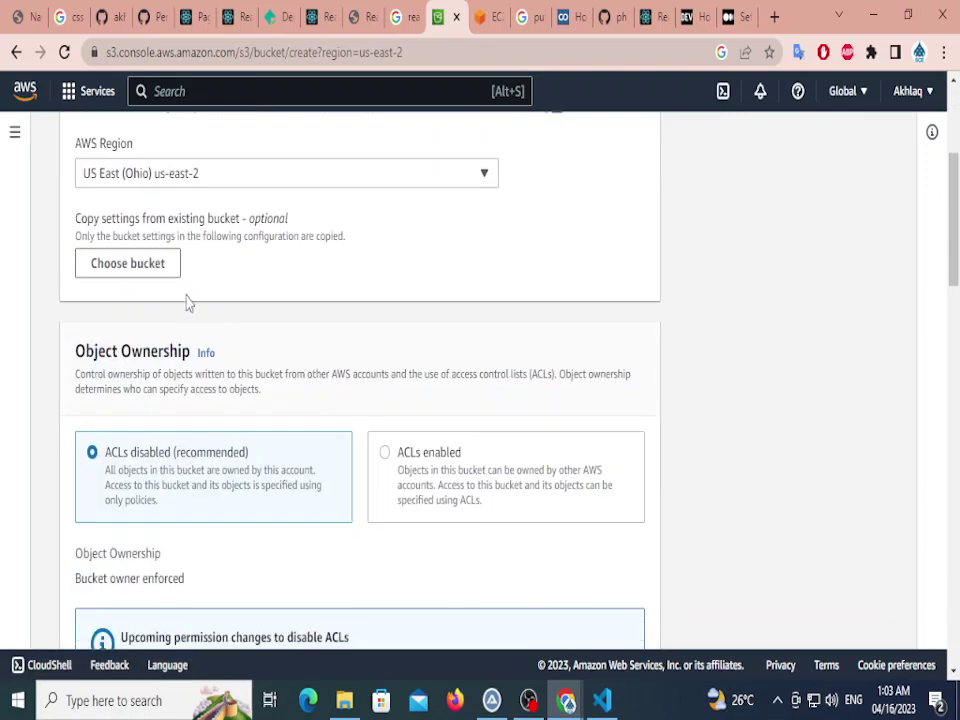
scroll(181, 366, "down", 10)
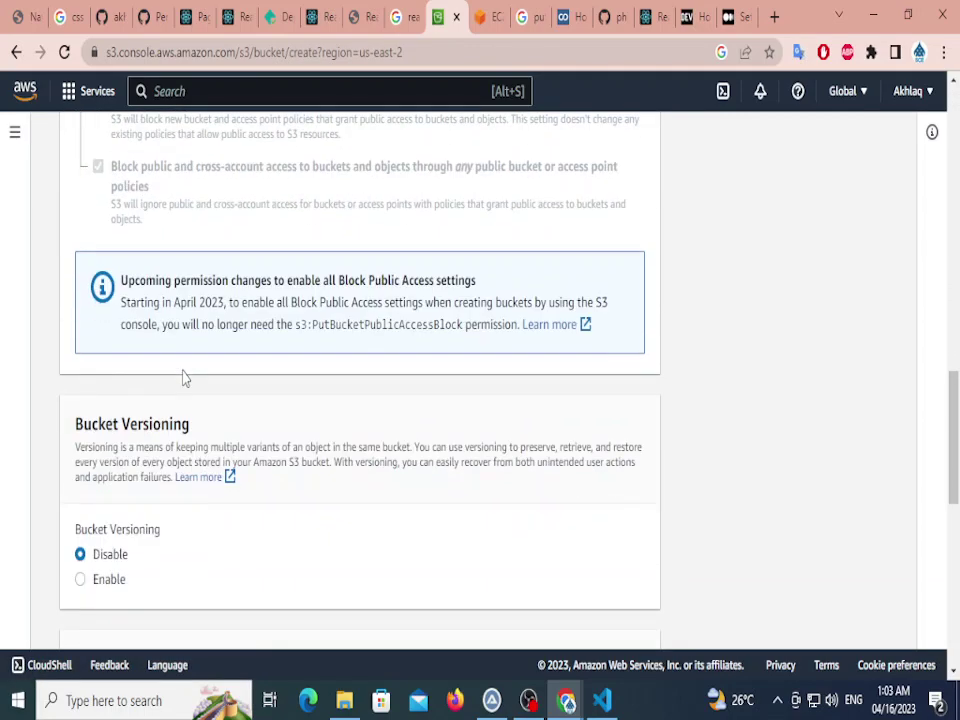
scroll(184, 385, "down", 1)
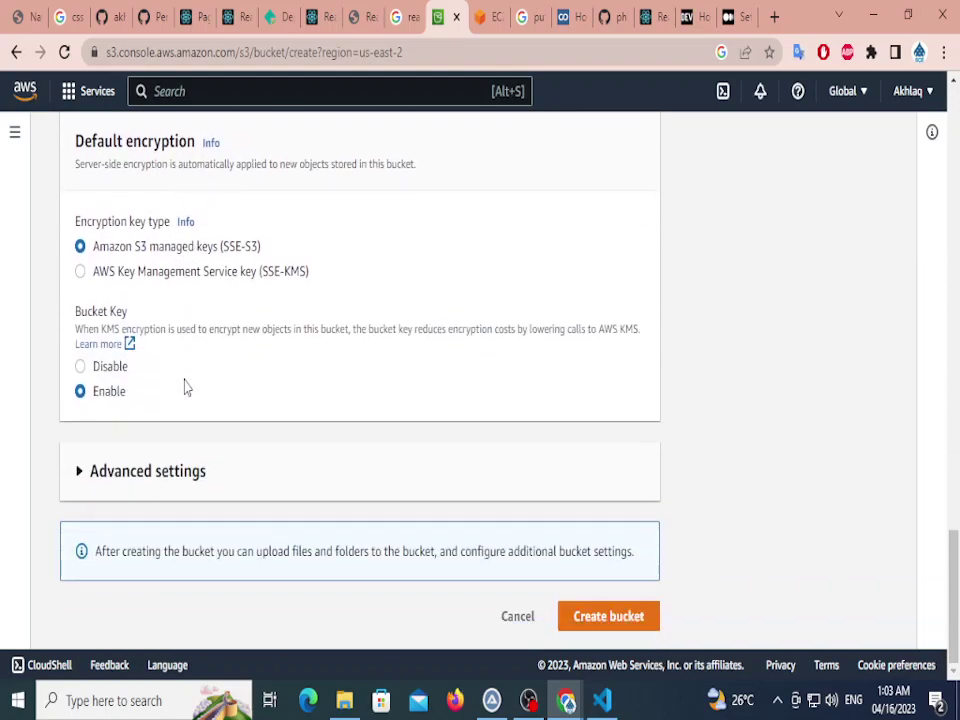
scroll(184, 388, "up", 3)
scroll(185, 390, "up", 10)
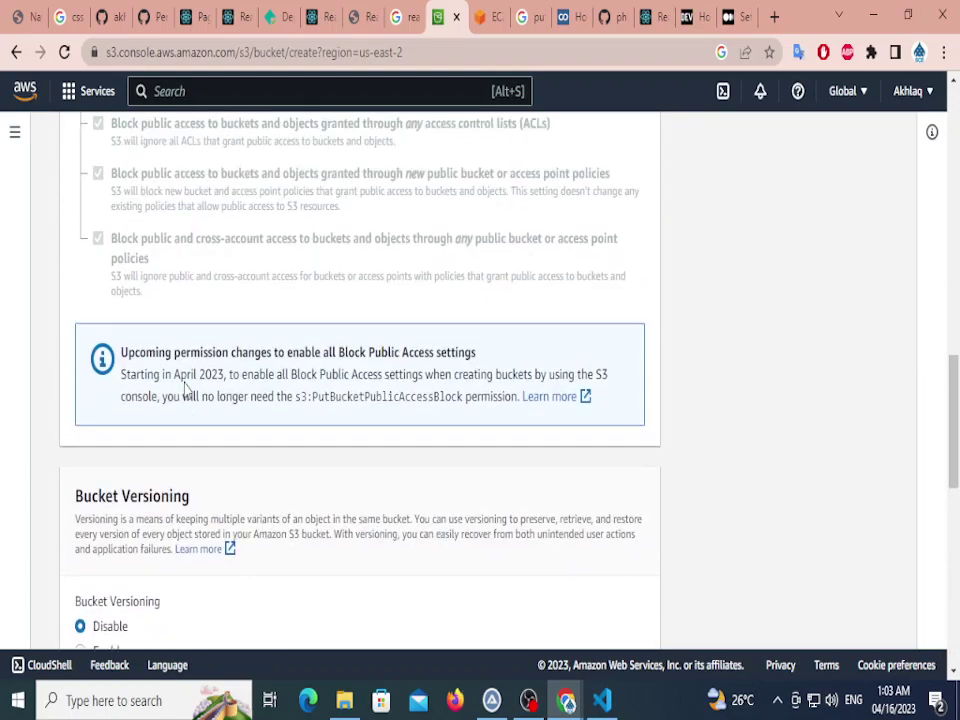
scroll(172, 352, "up", 1)
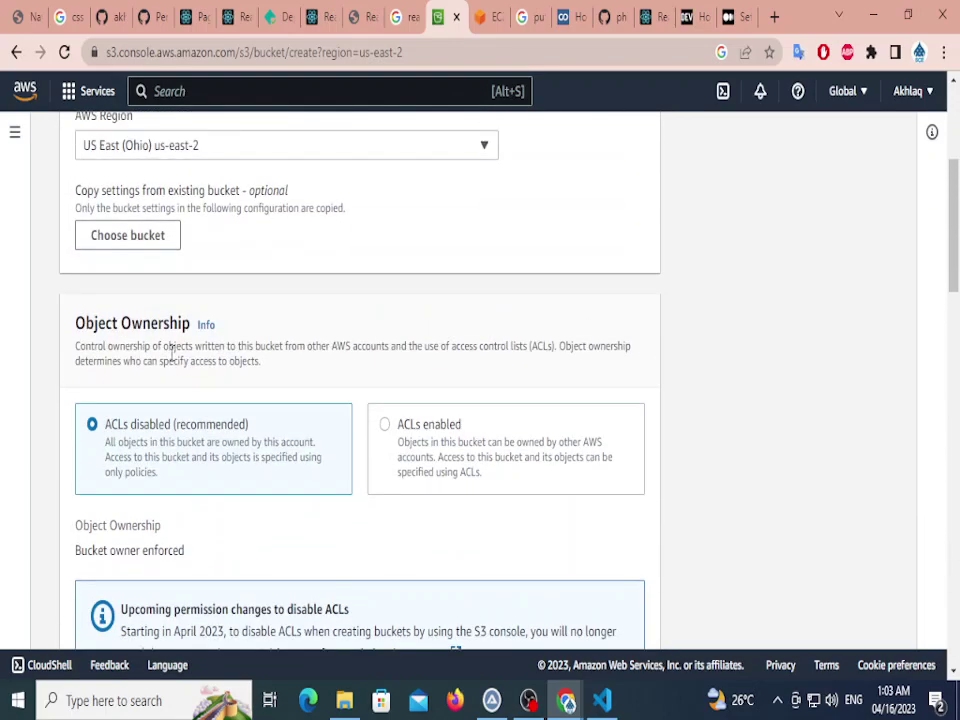
scroll(172, 350, "up", 4)
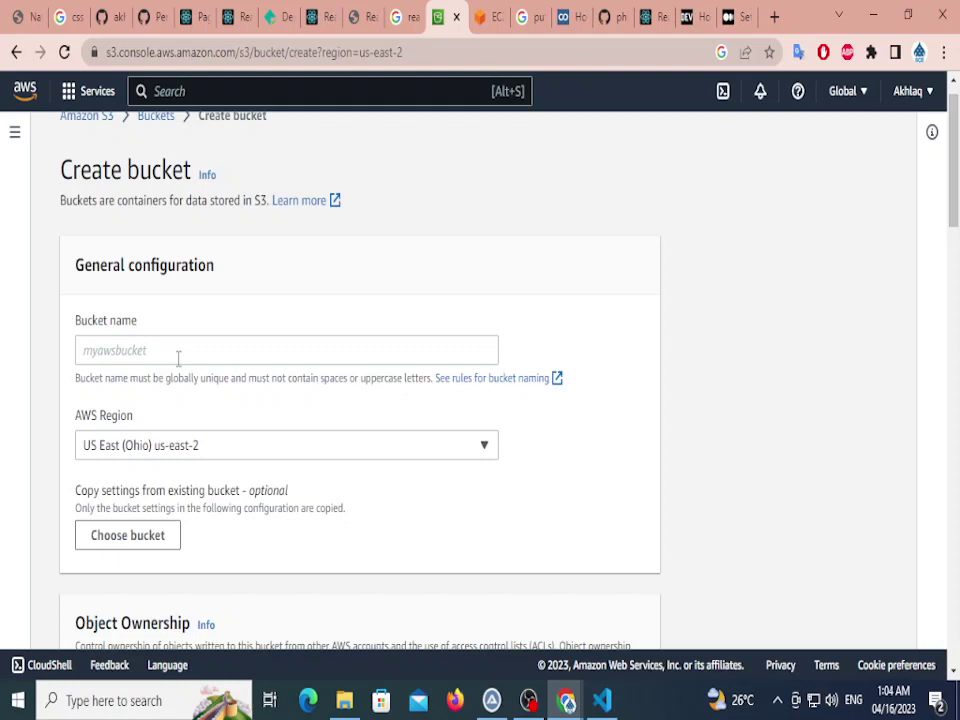
Review the Object Ownership and Block Public Access settings of the new S3 bucket.
scroll(178, 358, "down", 3)
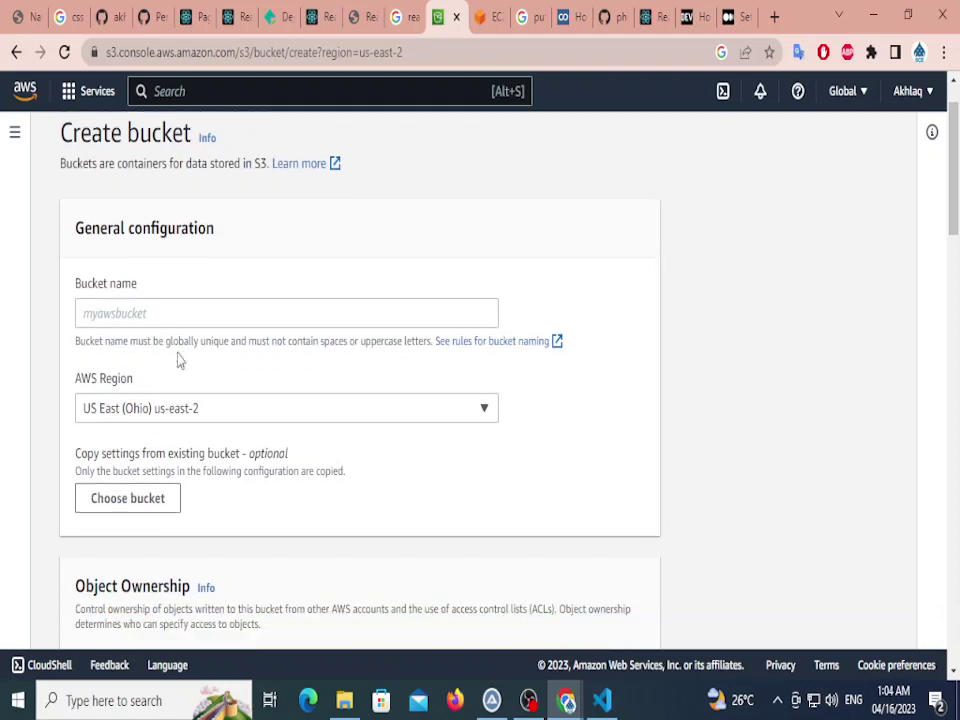
scroll(180, 343, "down", 5)
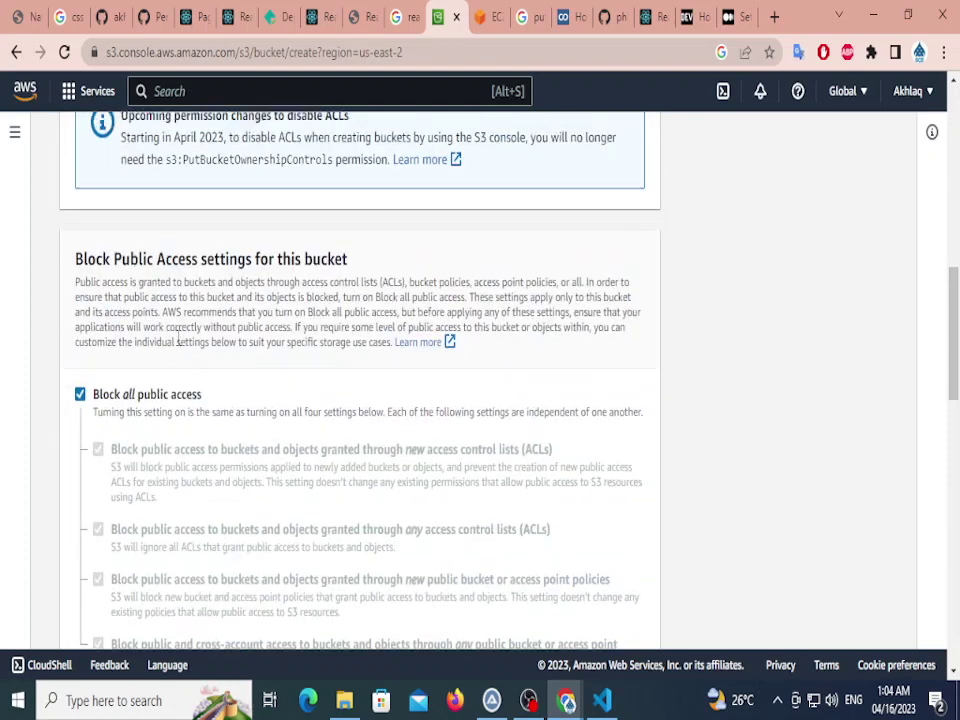
scroll(216, 441, "up", 2)
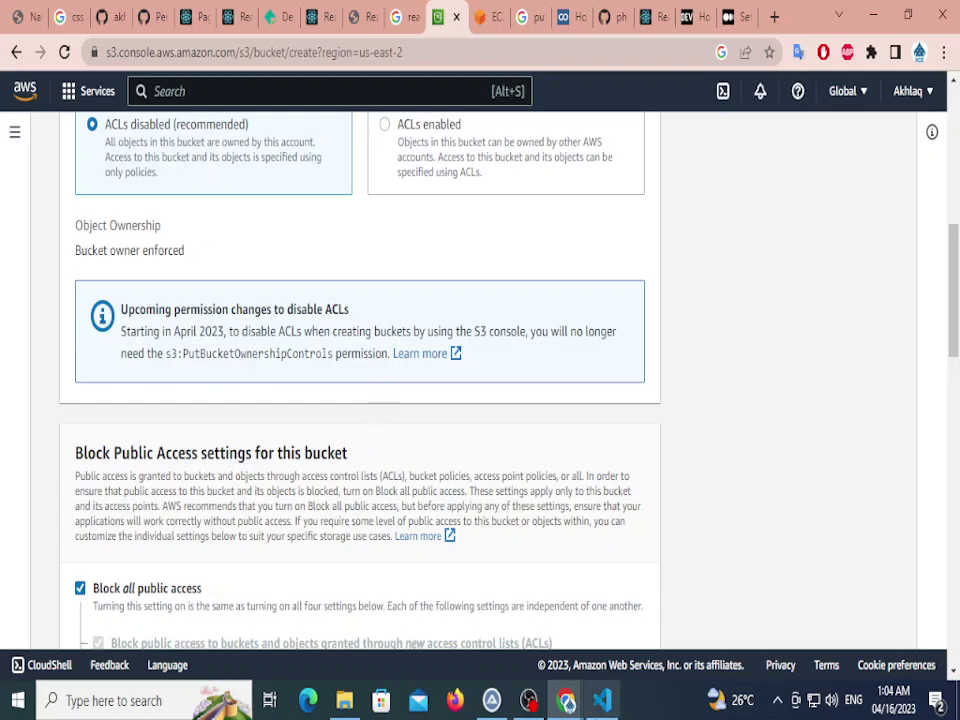
In Visual Studio Code, set the port in the app.listen call of server.js to 443 and return to the bucket creation page.
left_click(604, 704)
scroll(459, 210, "up", 5)
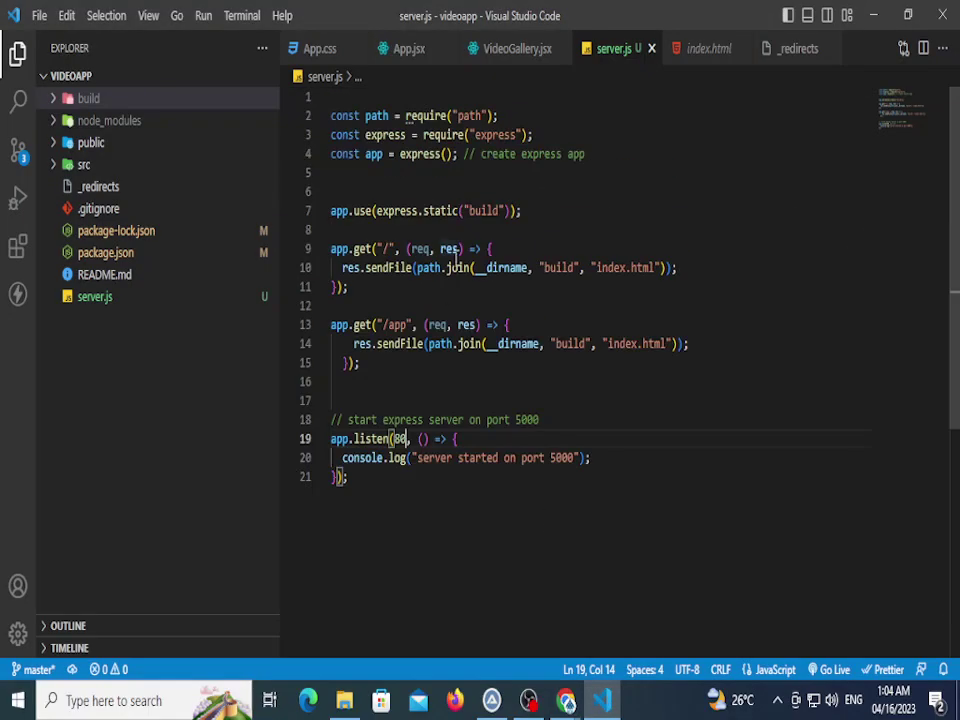
key("shift+Left")
key("shift+Left")
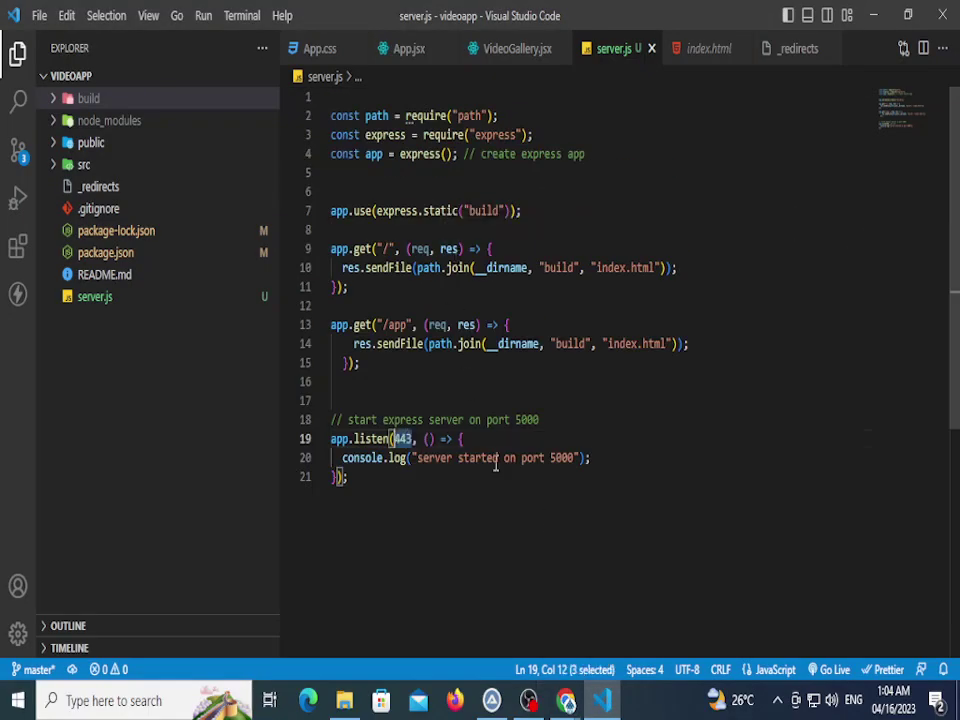
type("443")
key("shift+Left")
key("shift+Left")
key("shift+Left")
left_click(505, 470)
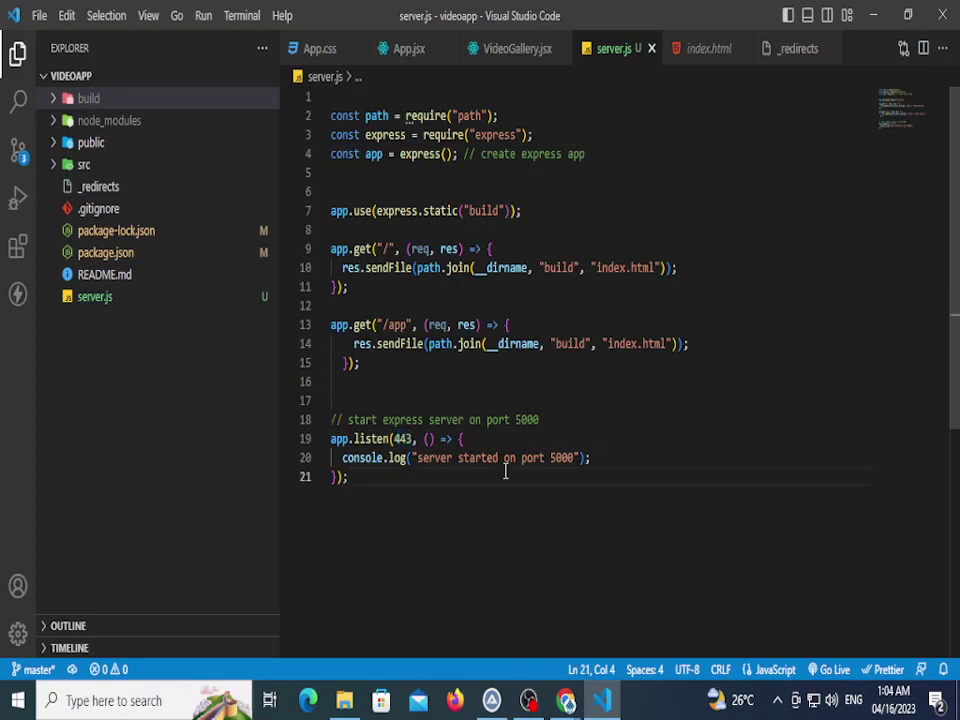
key("alt+Tab")
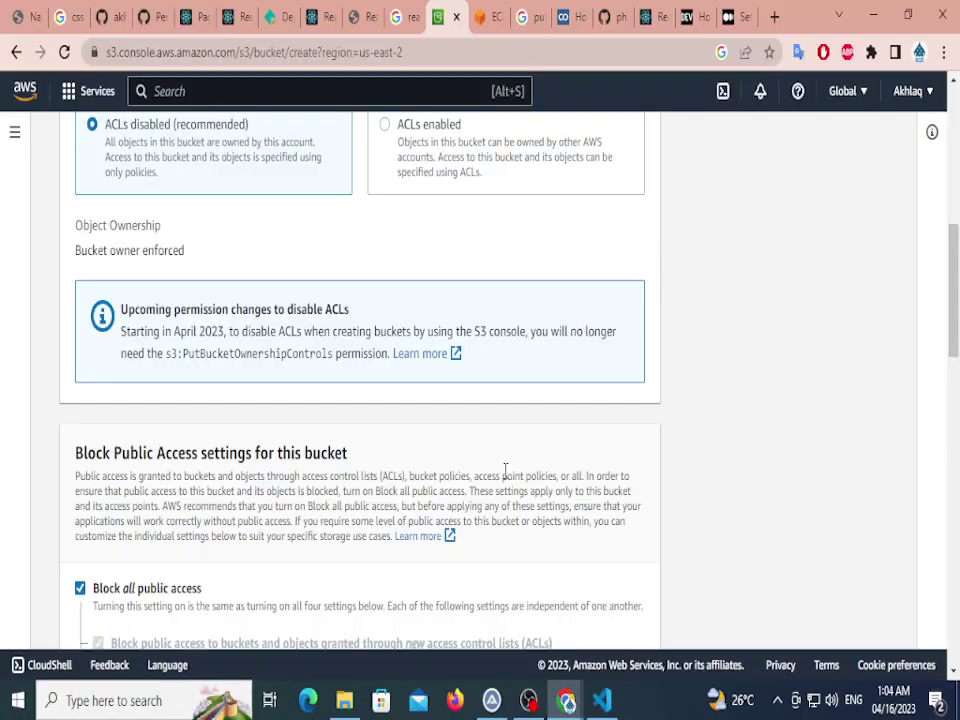
Switch to File Explorer and look inside the video_streaming_backend folder in webnapp3.
key("alt+Tab")
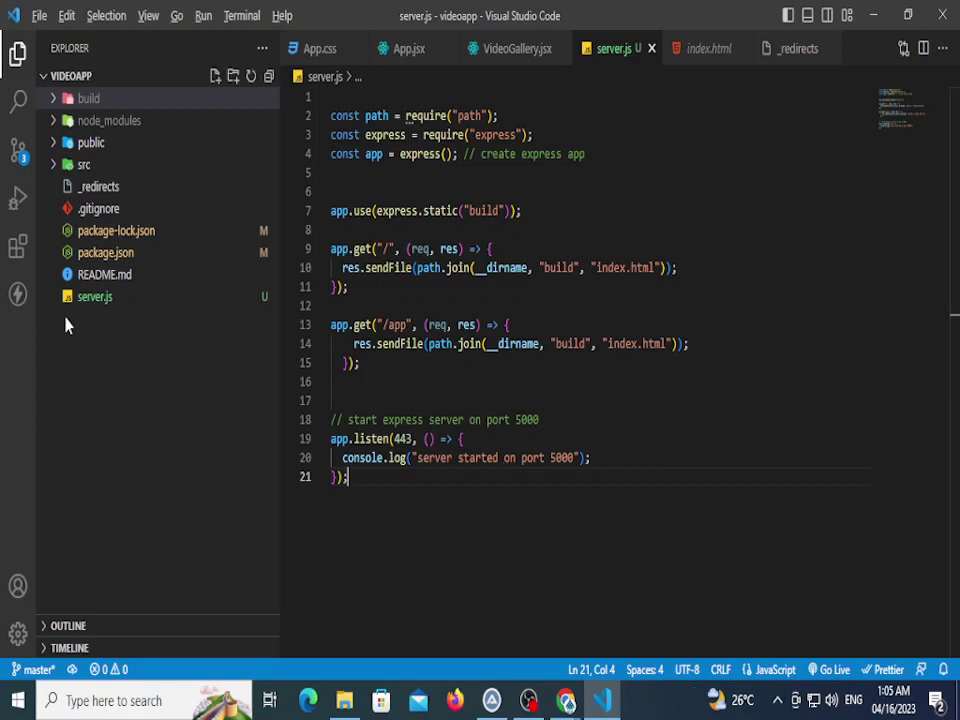
key("alt+Tab")
key("alt+Tab")
key("alt+Tab")
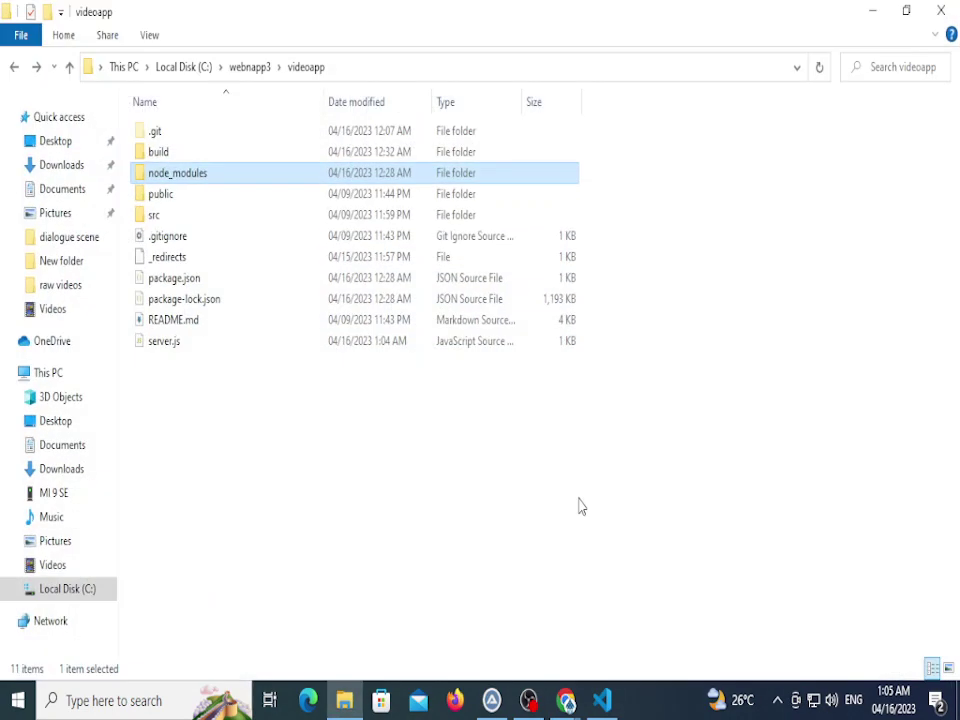
key("alt+Up")
double_click(218, 318)
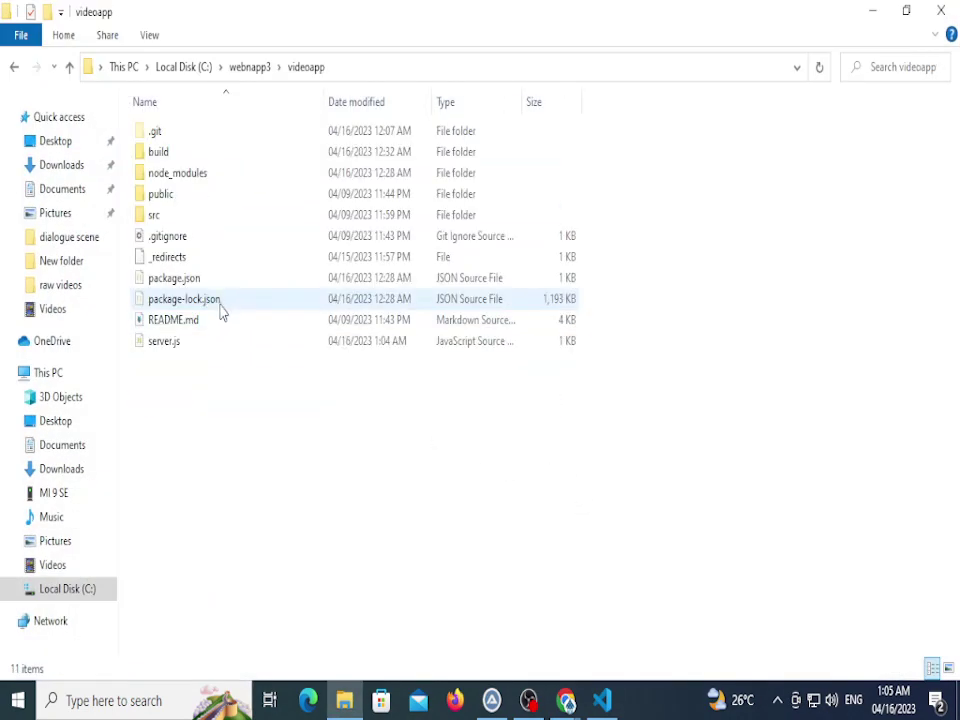
key("alt+Up")
left_click(222, 306)
double_click(222, 302)
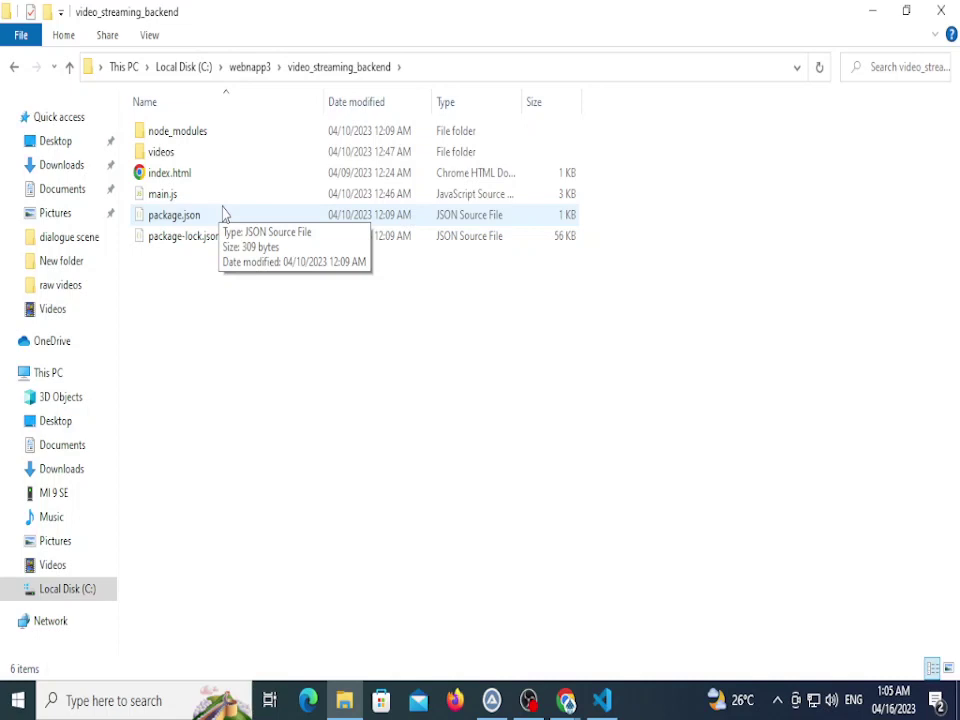
Open the videoapp folder and go through its contents from node_modules to server.js.
key("BackSpace")
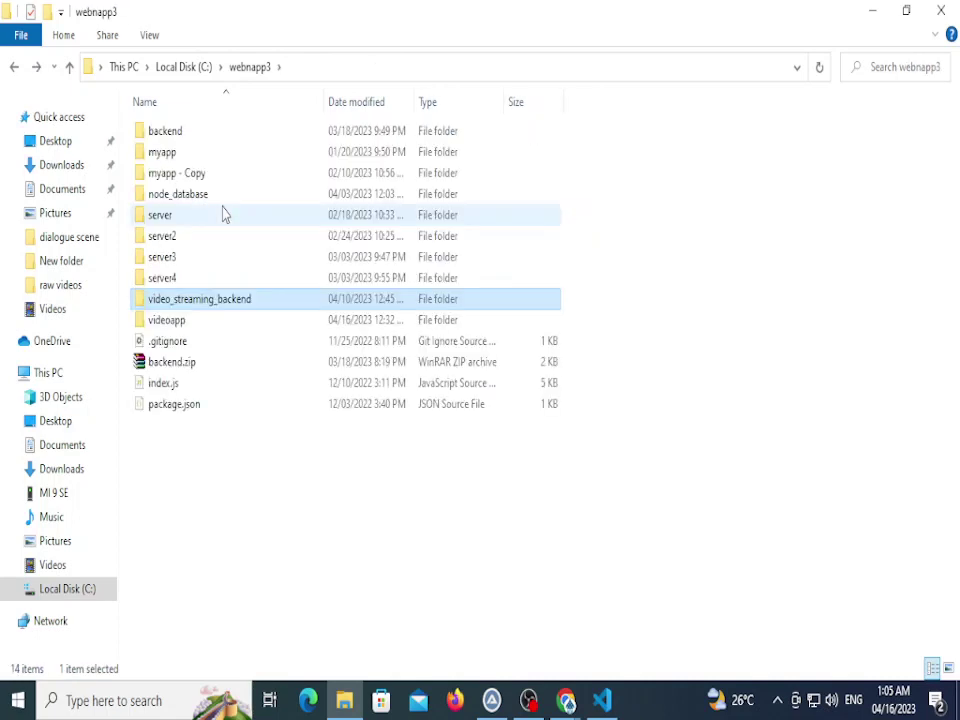
key("Return")
key("n")
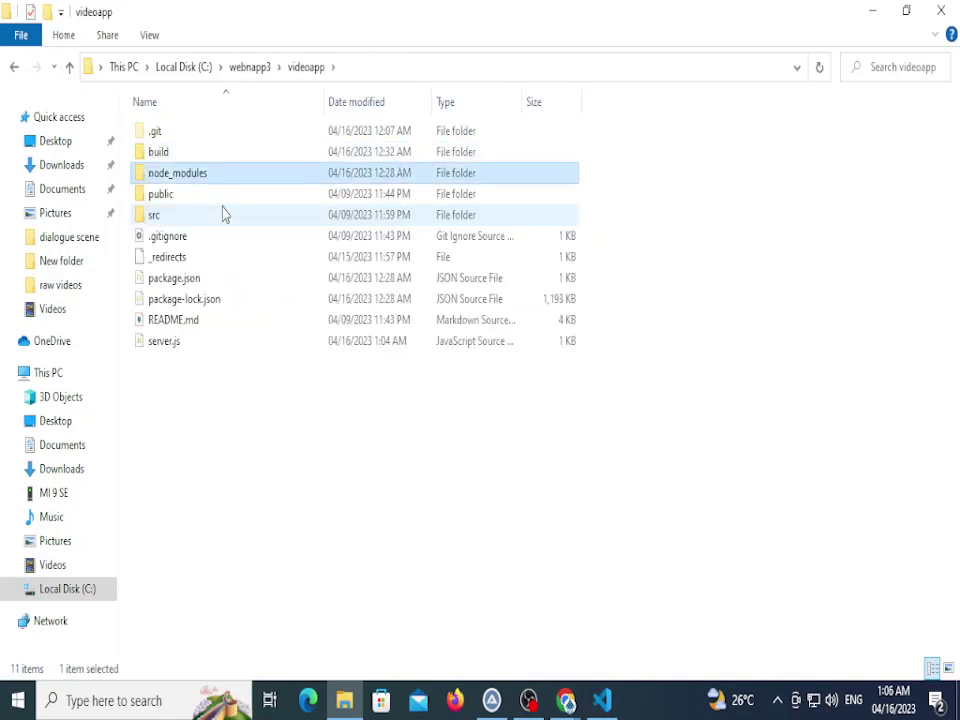
key("Down")
key("Down")
key("Down")
key("Down")
key("Down")
key("Down")
key("Down")
key("Down")
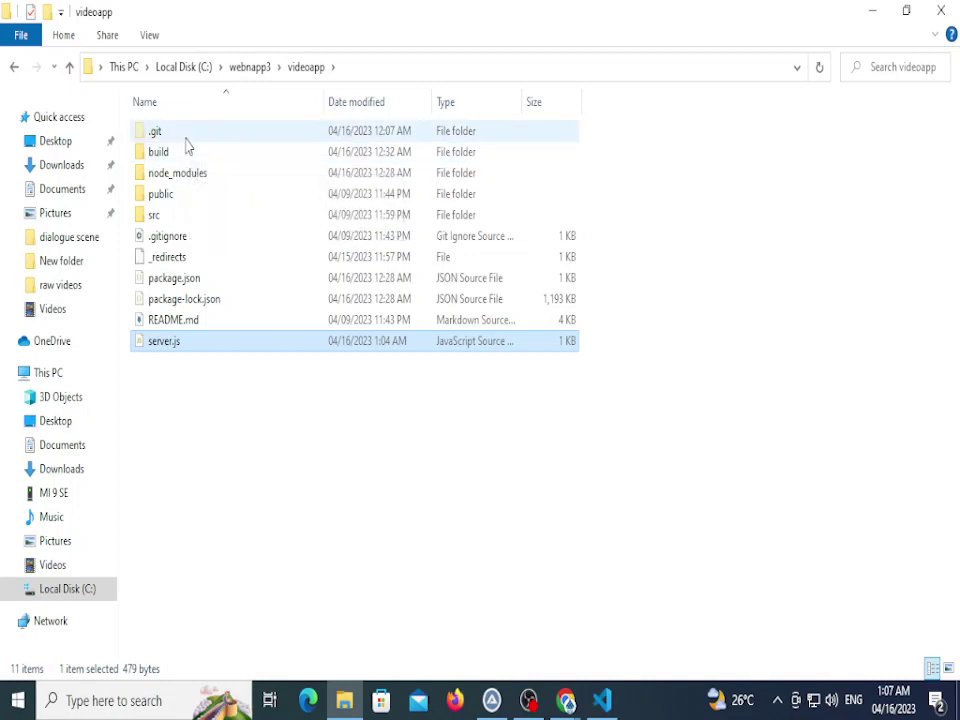
mouse_move(185, 142)
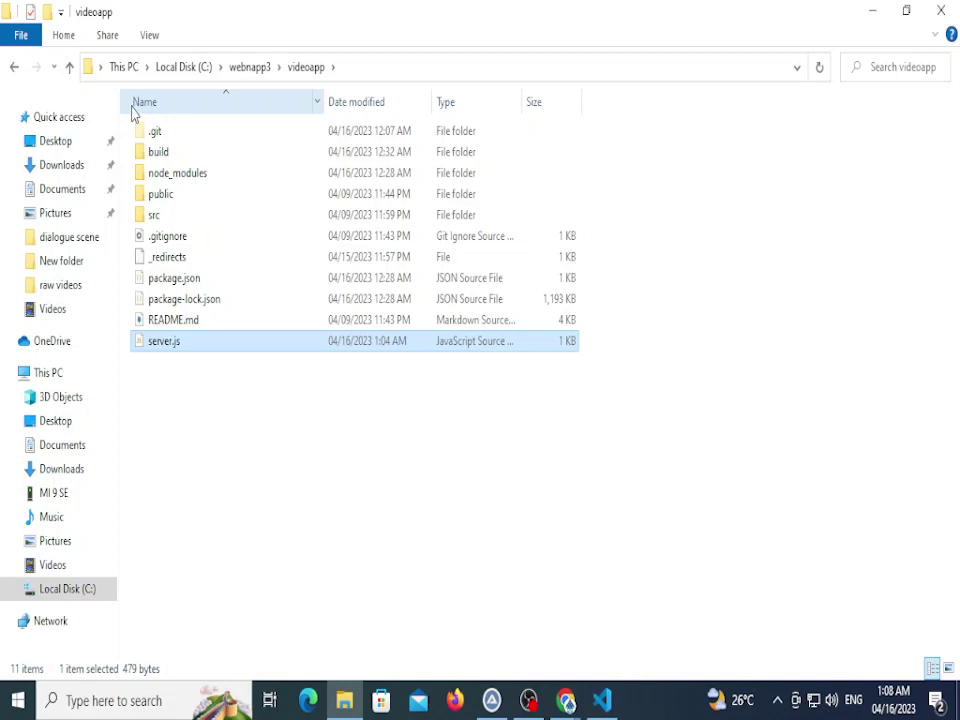
Switch back to the browser, search for google cloud platform in a new tab and open the Google Cloud console.
key("alt+Tab")
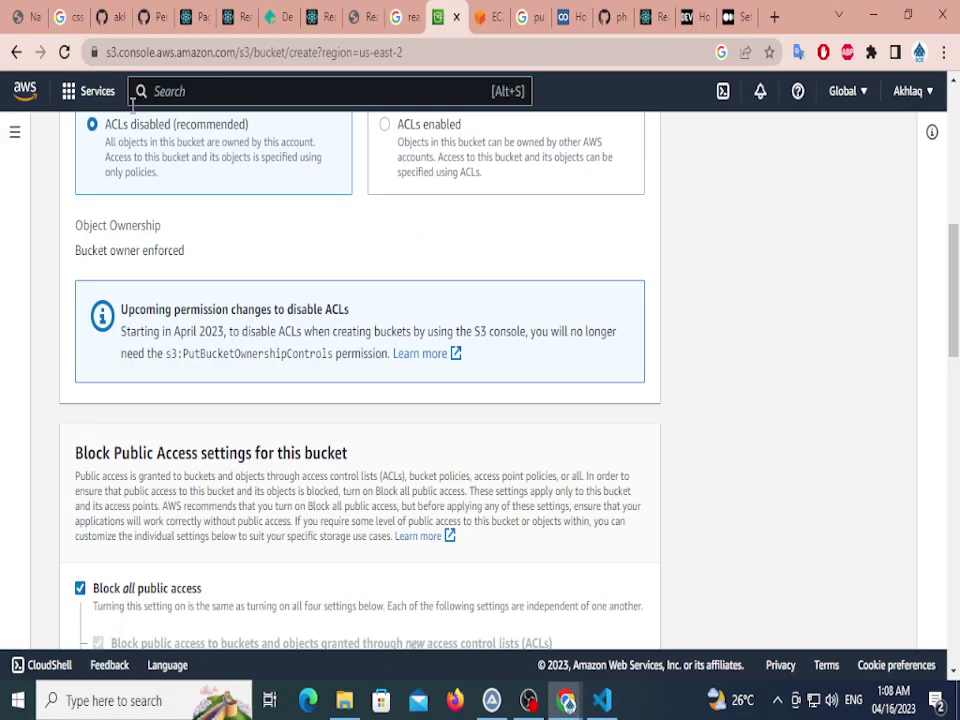
left_click(777, 17)
type("google")
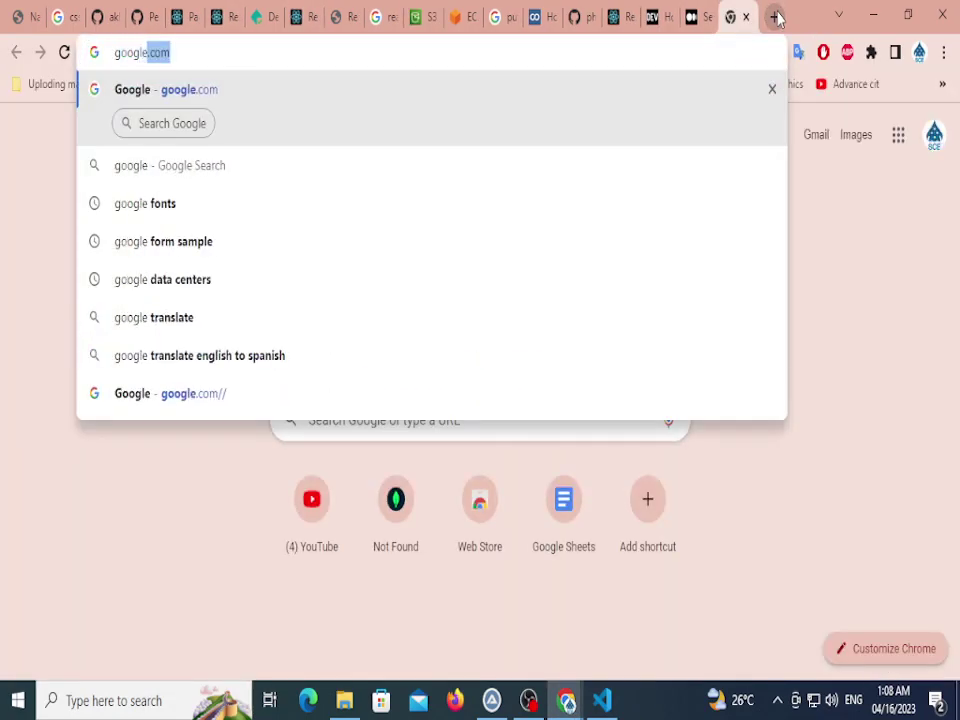
type(" cloou")
key("BackSpace")
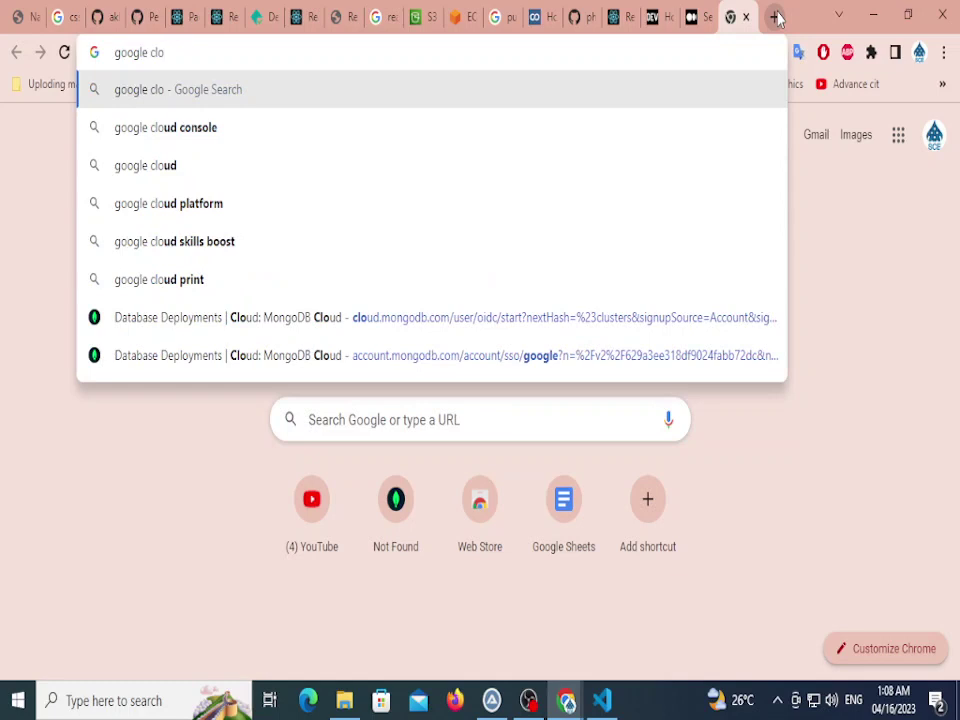
type("oud pla")
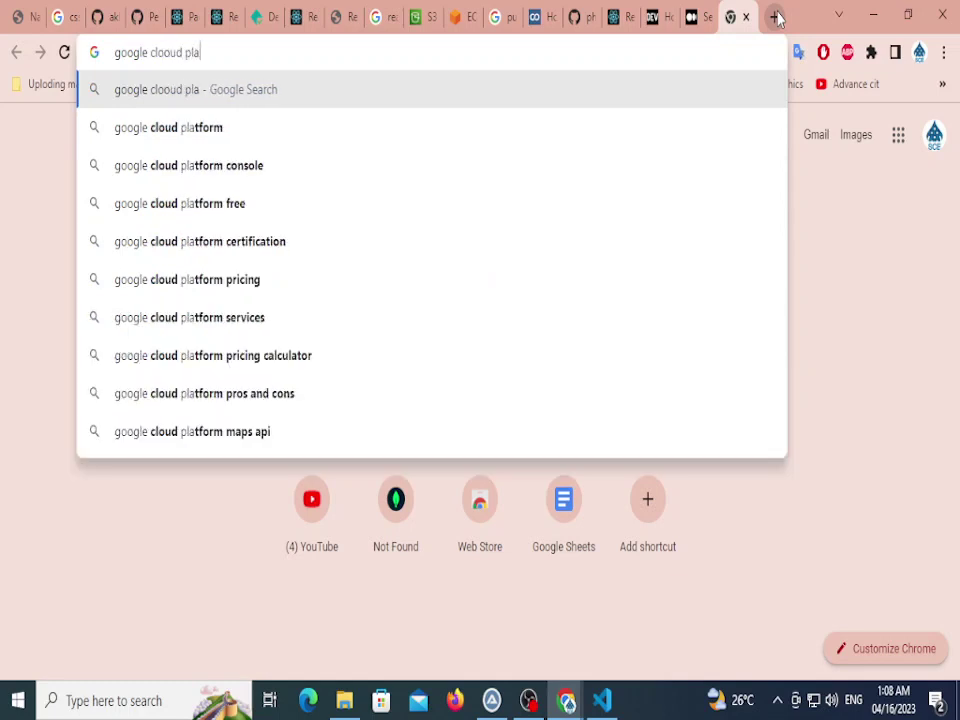
key("Down")
key("Return")
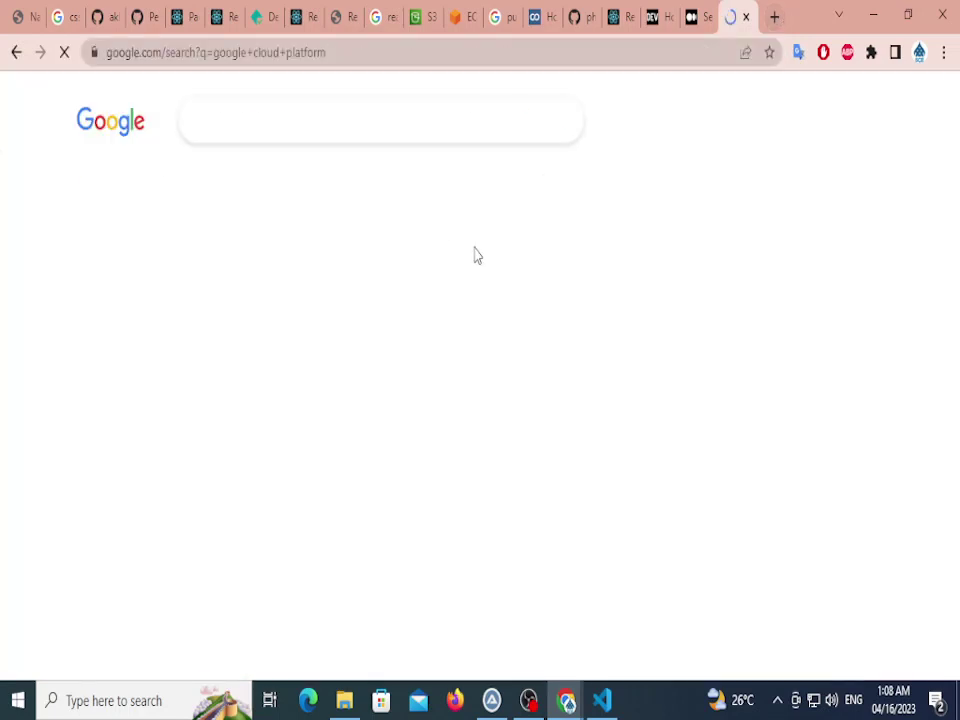
left_click(285, 313)
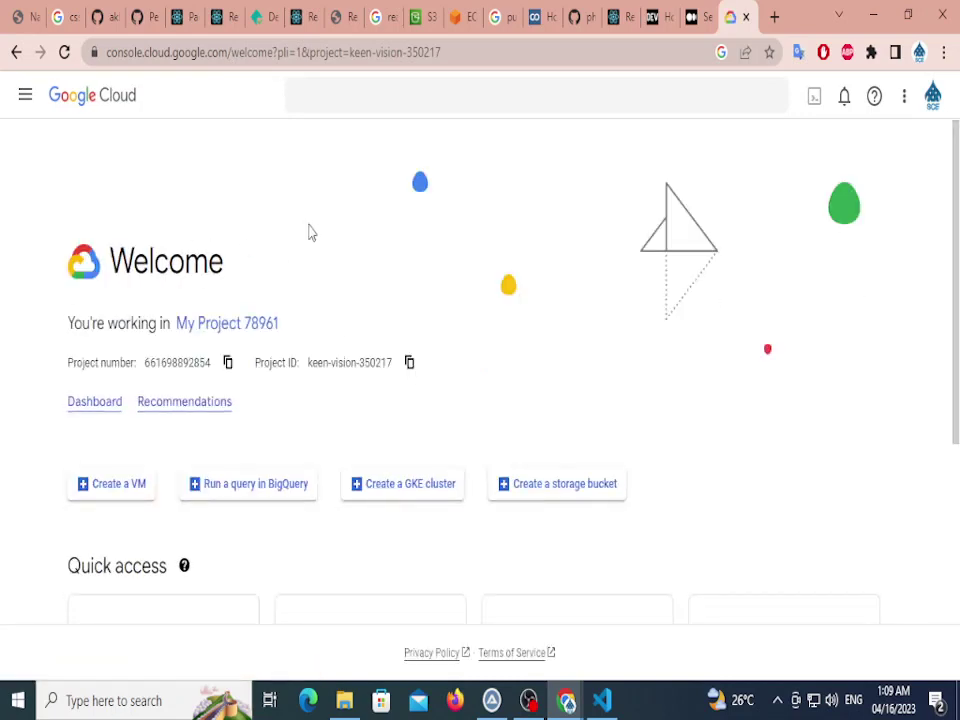
Search the Google Cloud console for compute and open the Compute Engine API product details.
left_click(375, 96)
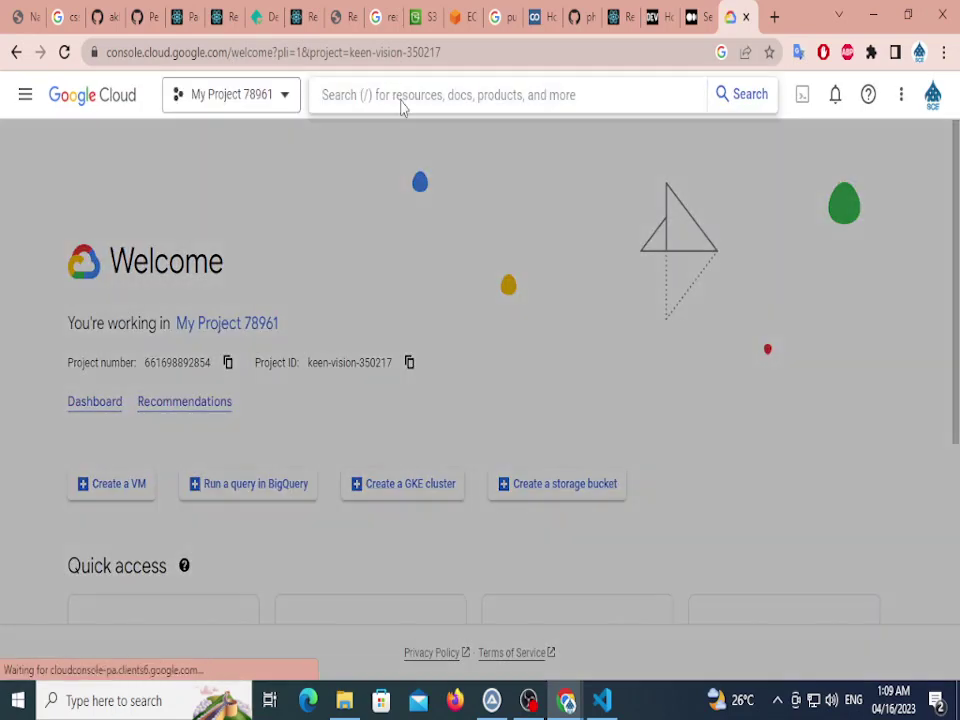
type("comput")
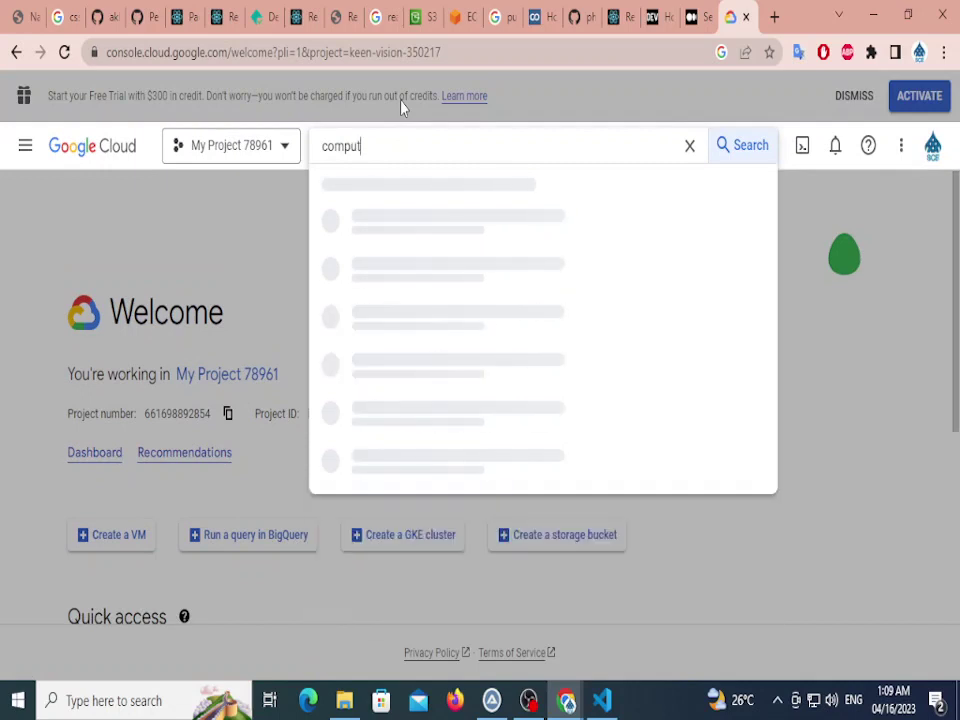
type("e")
left_click(408, 283)
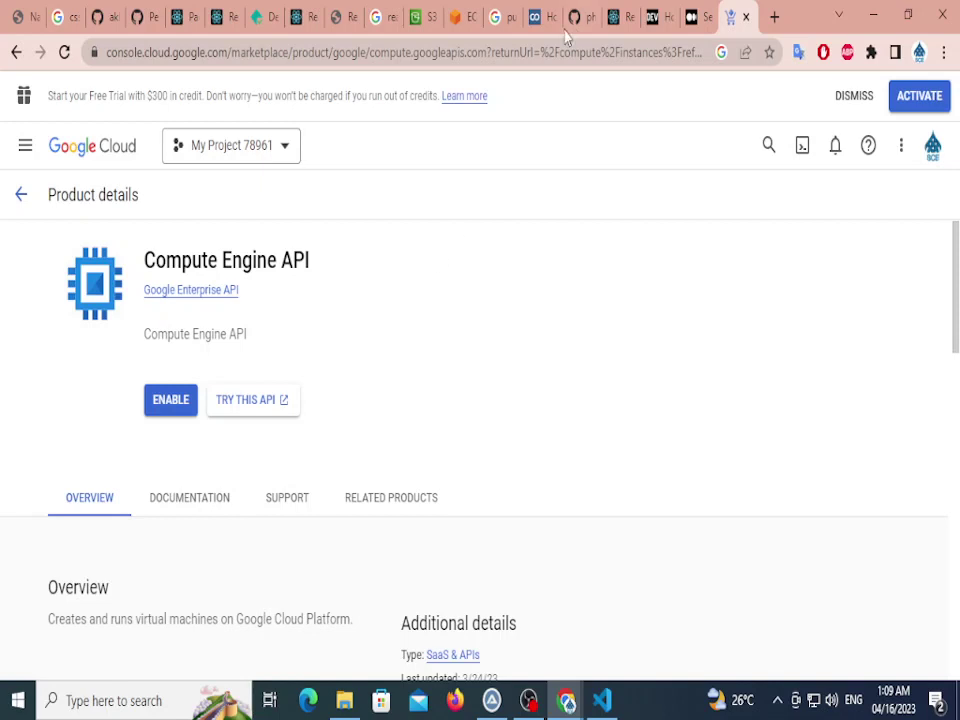
Search the web for azure in a new tab and open the Microsoft Azure site.
left_click(774, 17)
type("zur")
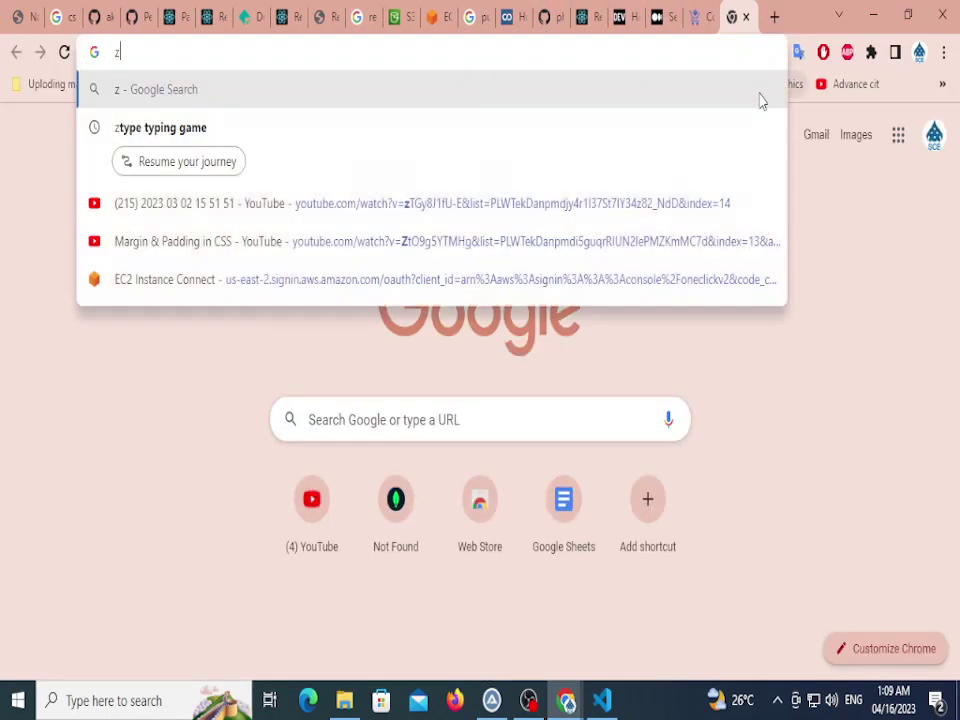
key("BackSpace")
key("BackSpace")
key("BackSpace")
type("azure")
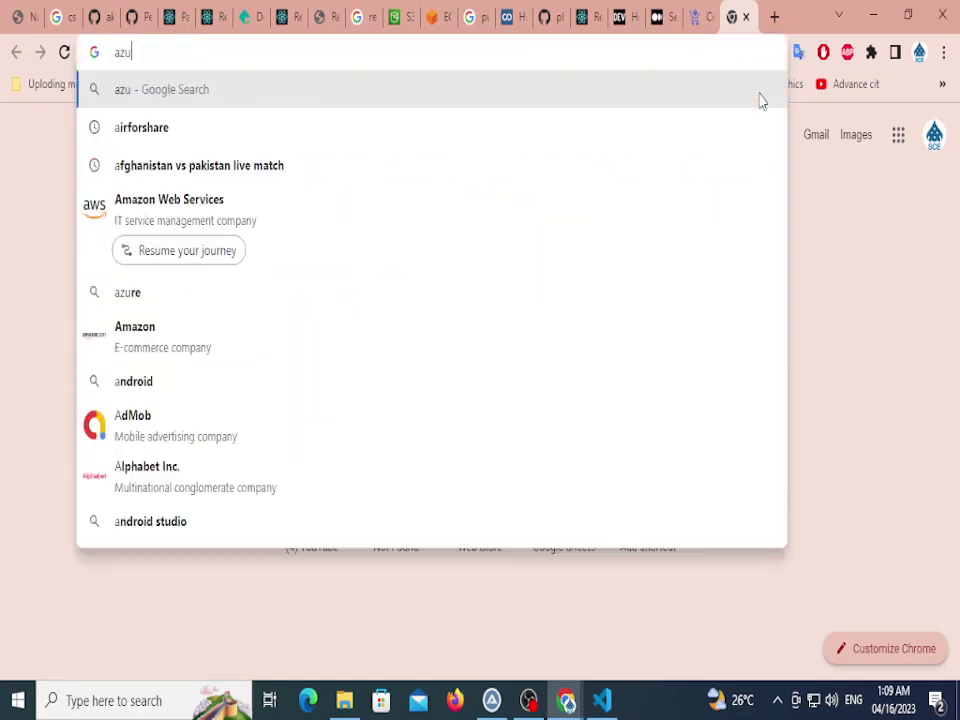
key("Return")
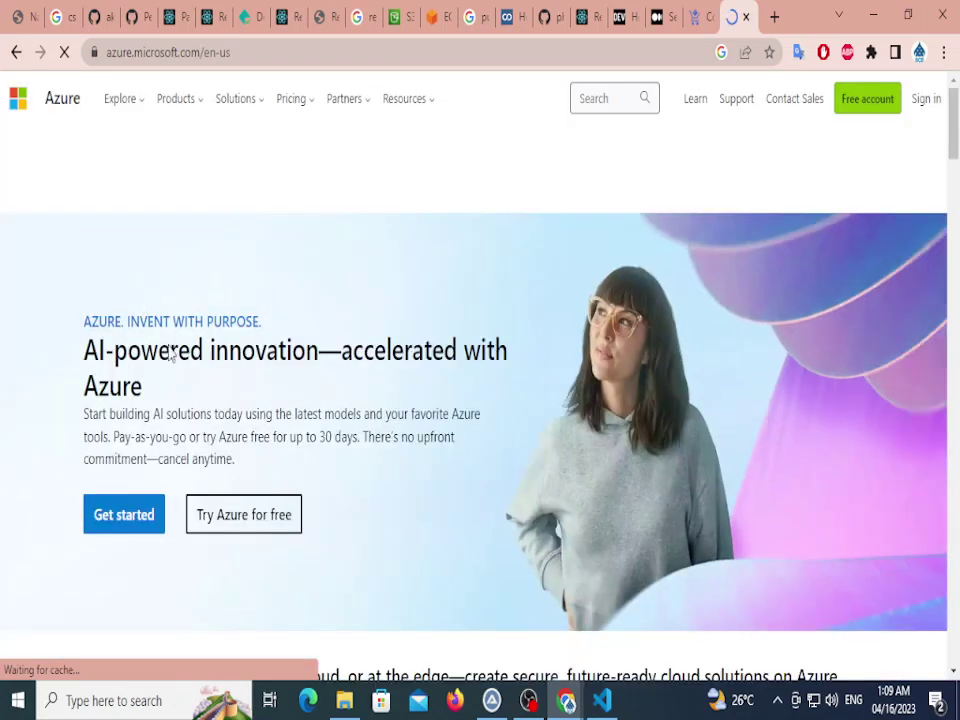
Examine the product categories and featured services on the Azure home page.
scroll(199, 310, "down", 7)
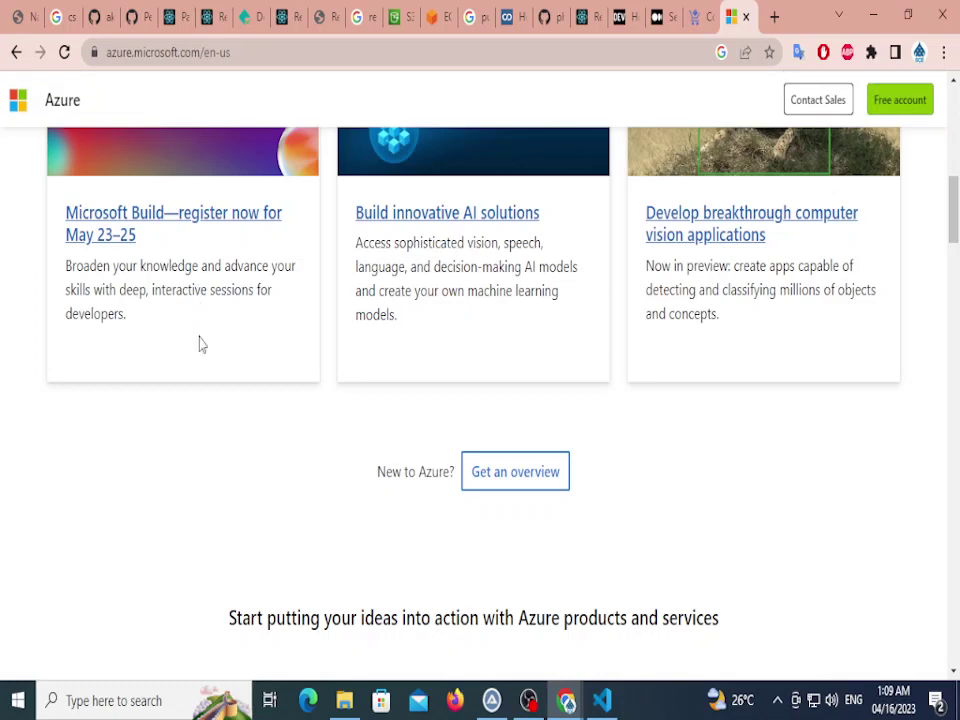
scroll(167, 469, "down", 5)
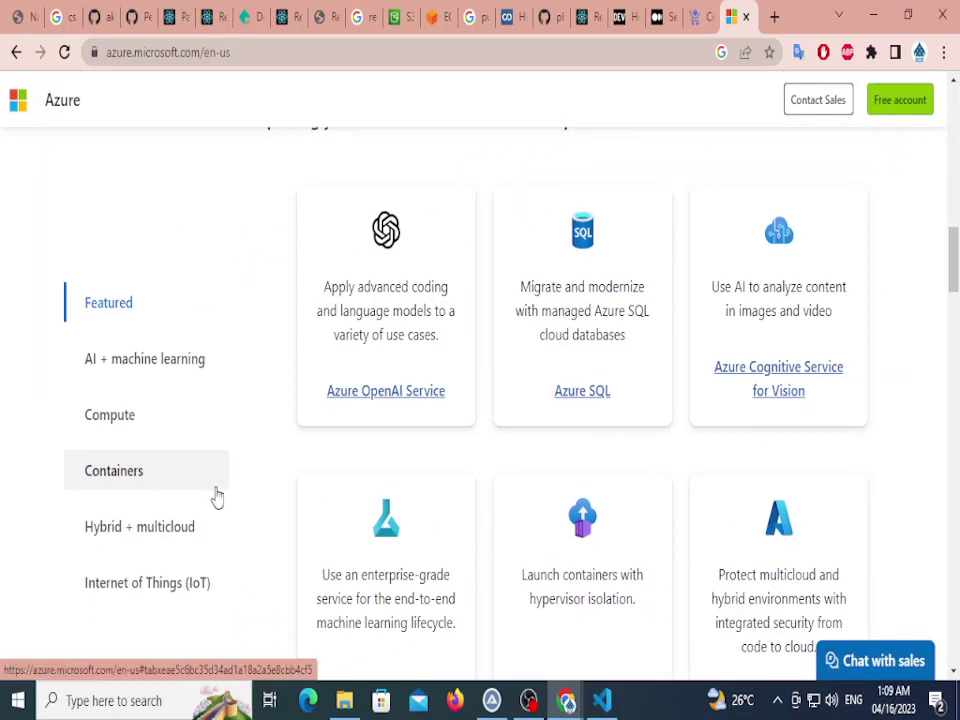
scroll(156, 345, "down", 1)
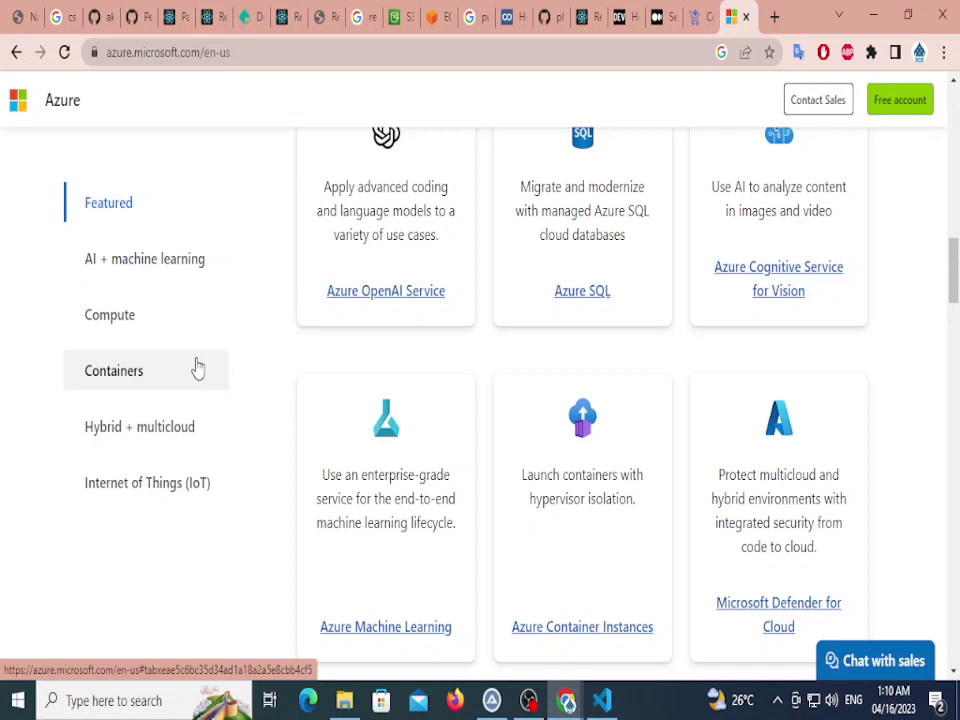
Compare Google Cloud's Compute Engine with Azure's Compute category and return to the EC2 Instance Connect page.
left_click(694, 17)
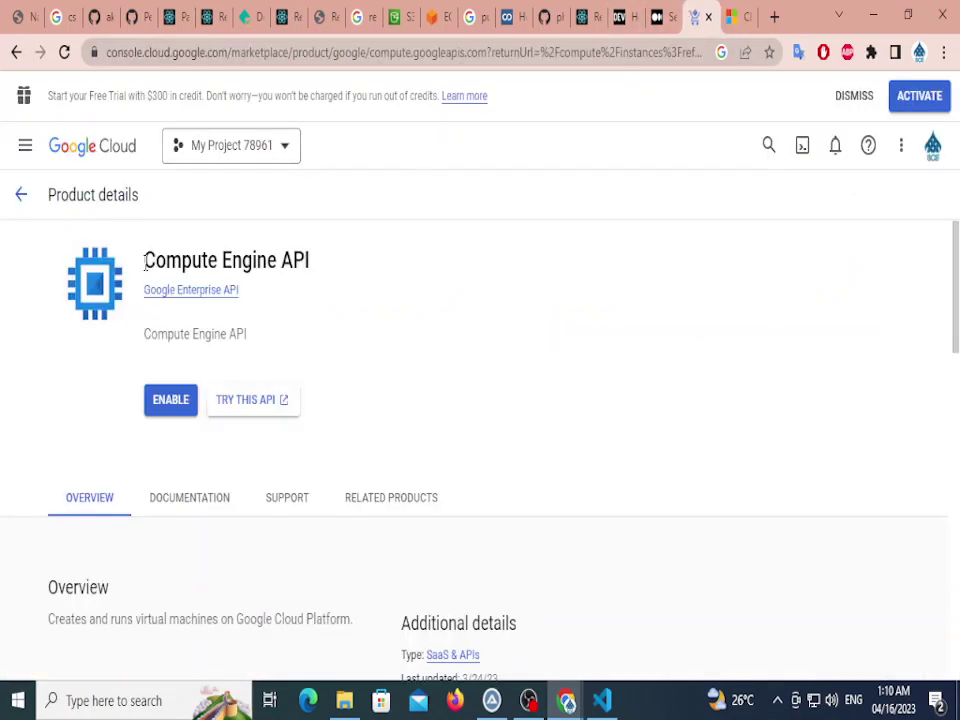
left_click_drag(144, 258, 276, 262)
left_click(735, 17)
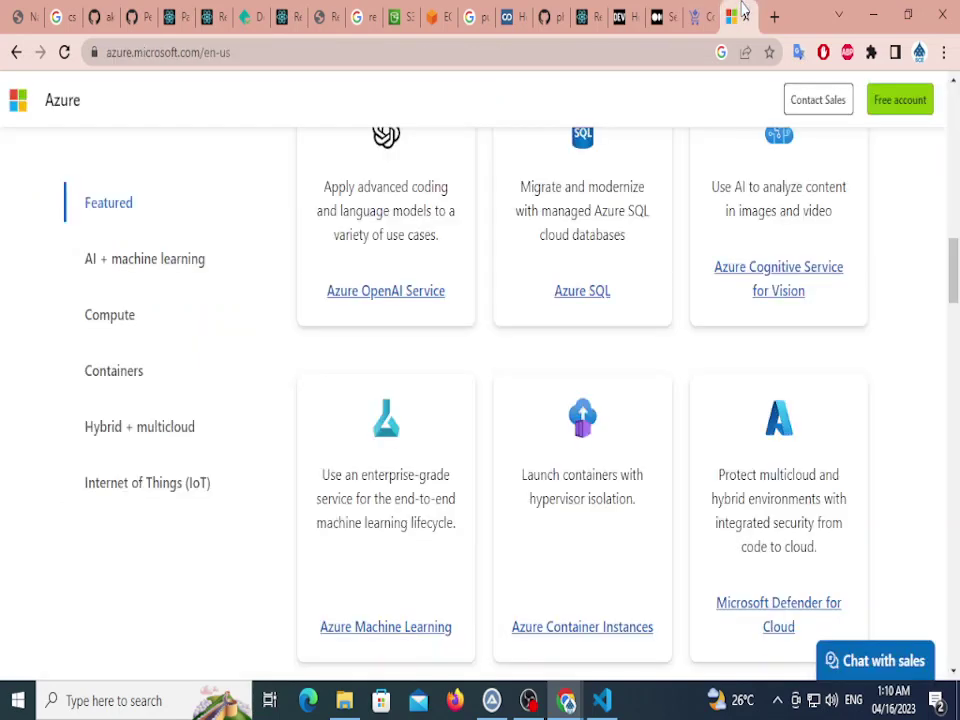
left_click(153, 320)
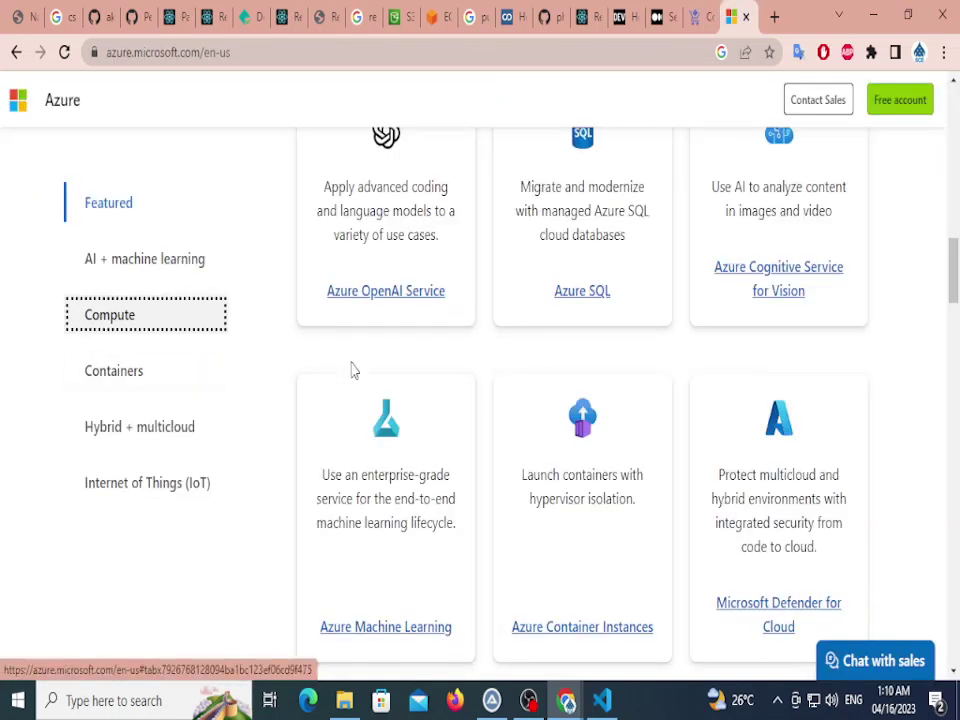
left_click(695, 18)
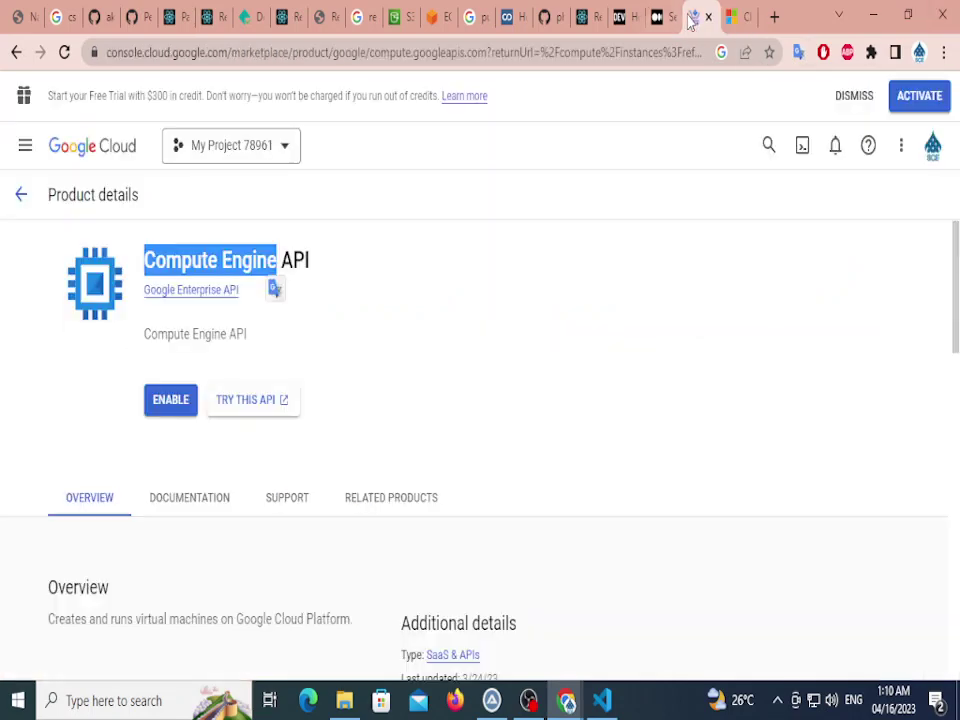
left_click(437, 17)
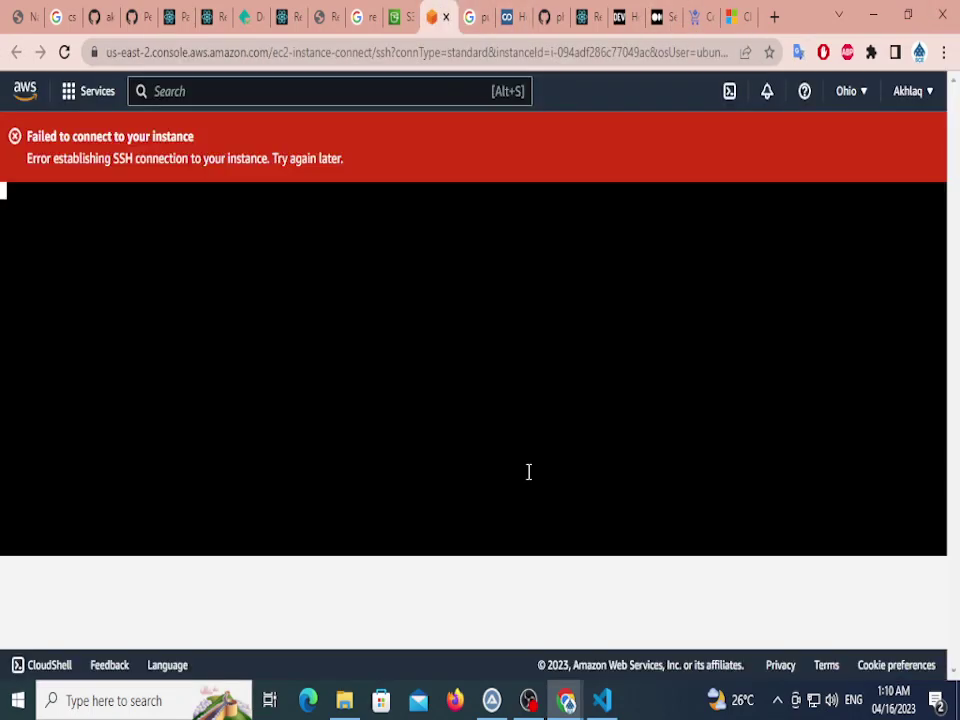
Check the S3 Create bucket page and return to the Azure home page to examine the microsoft and com parts of its web address.
left_click(398, 17)
scroll(533, 301, "up", 10)
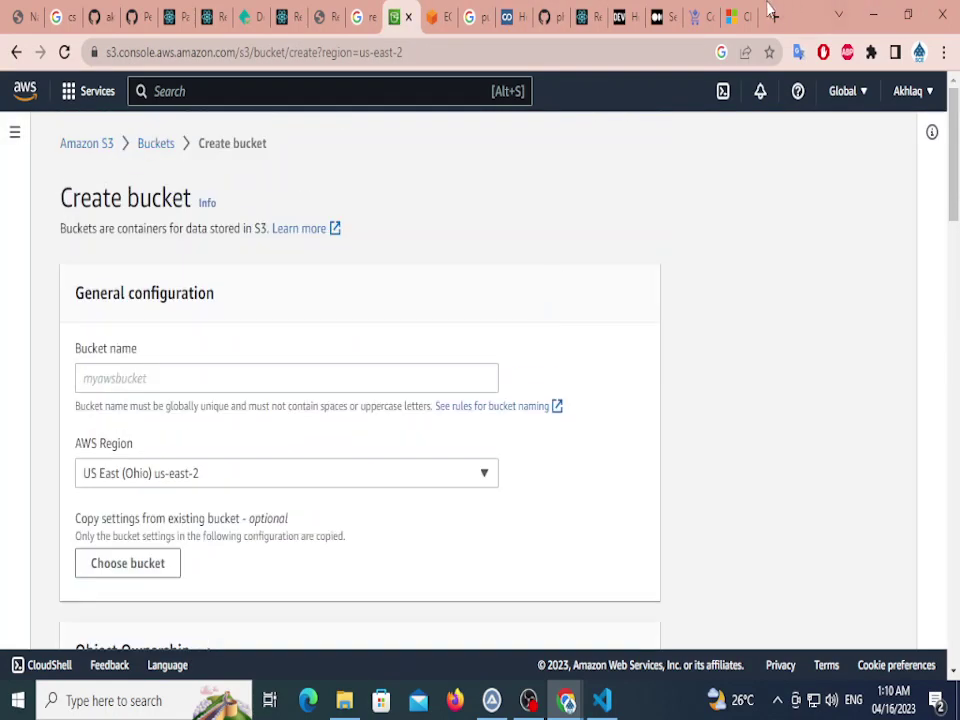
left_click(737, 17)
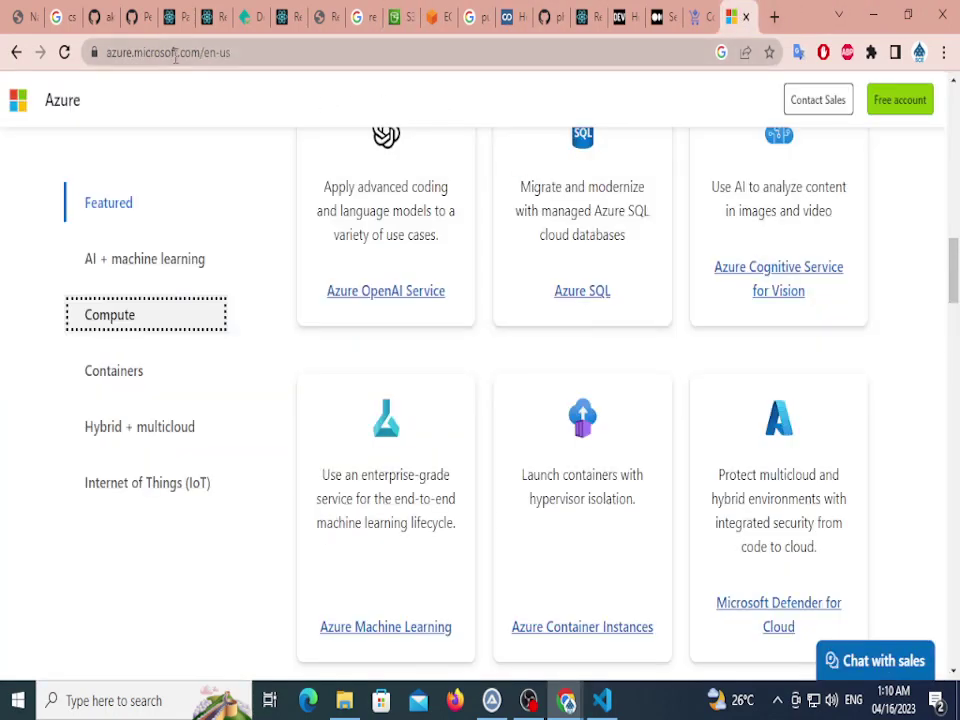
left_click_drag(179, 53, 200, 55)
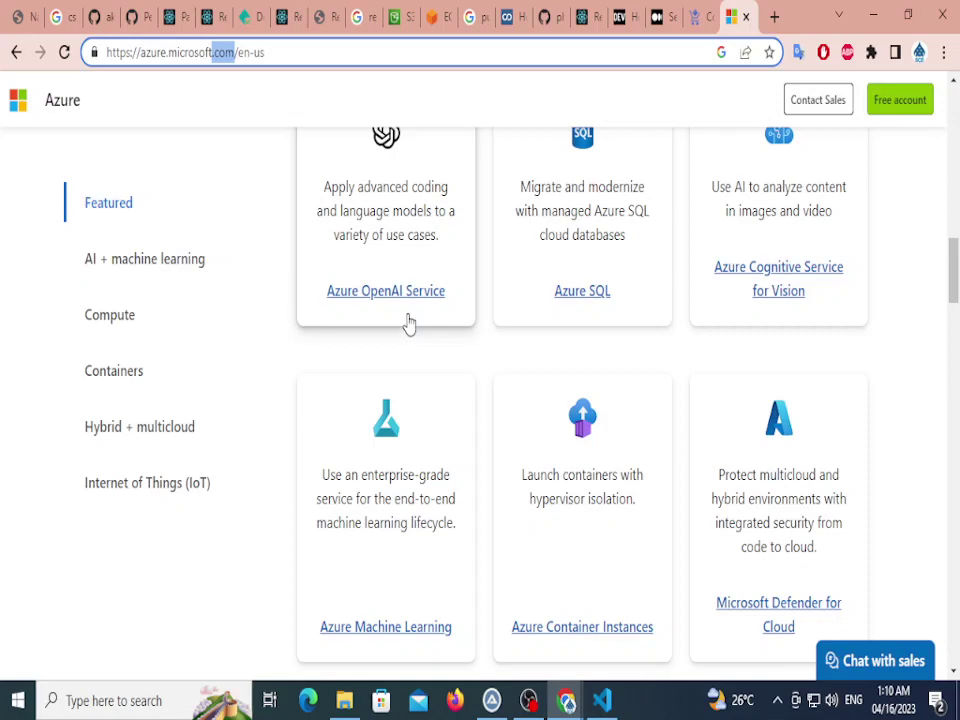
scroll(405, 313, "up", 10)
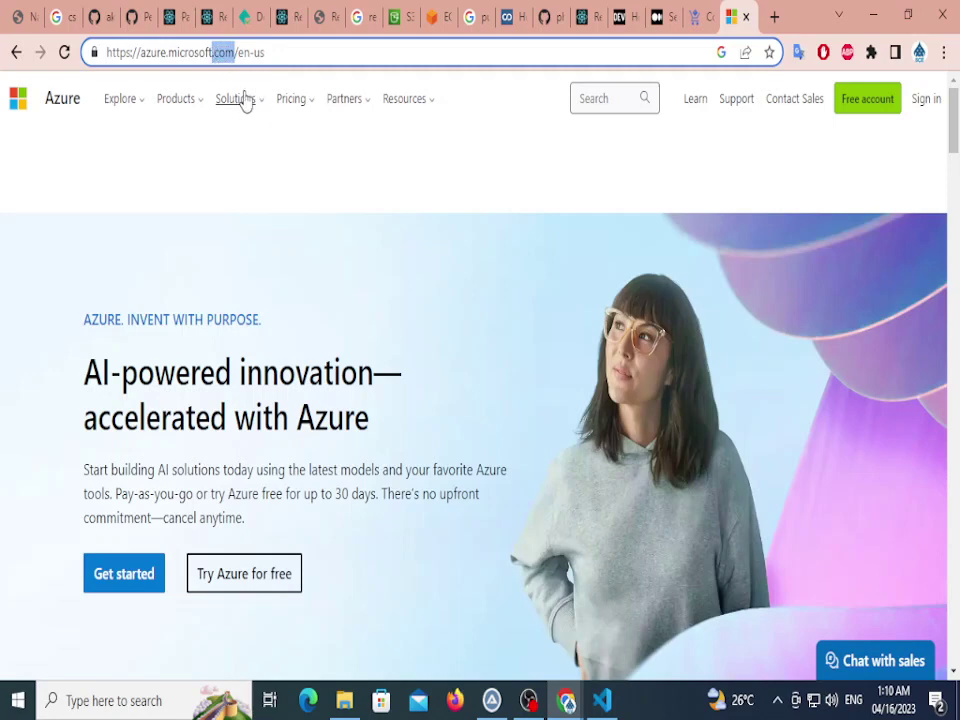
double_click(190, 52)
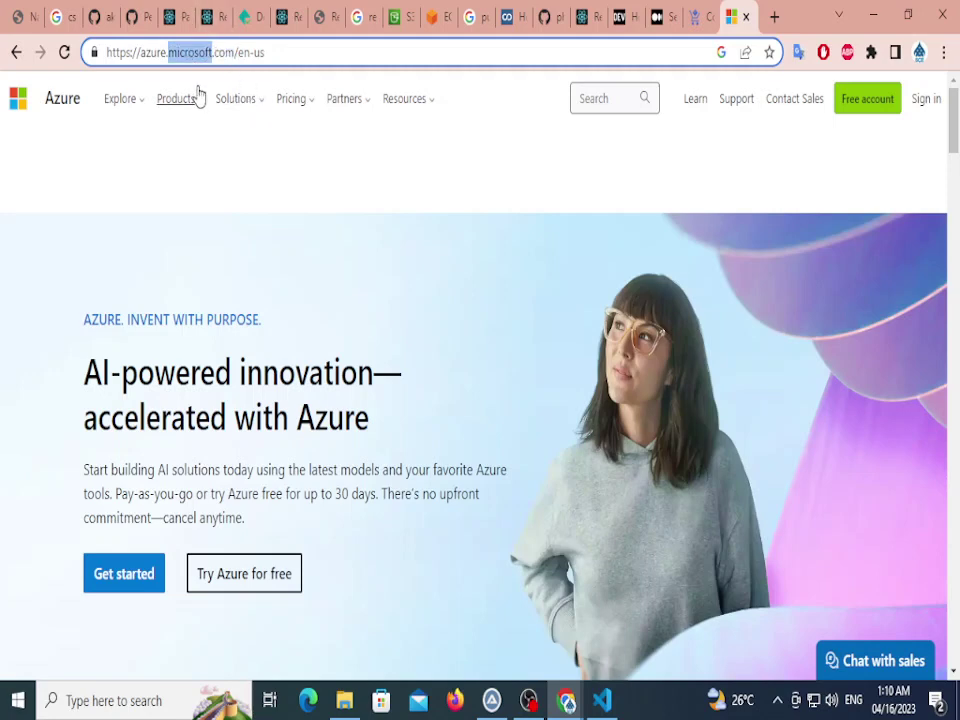
double_click(224, 52)
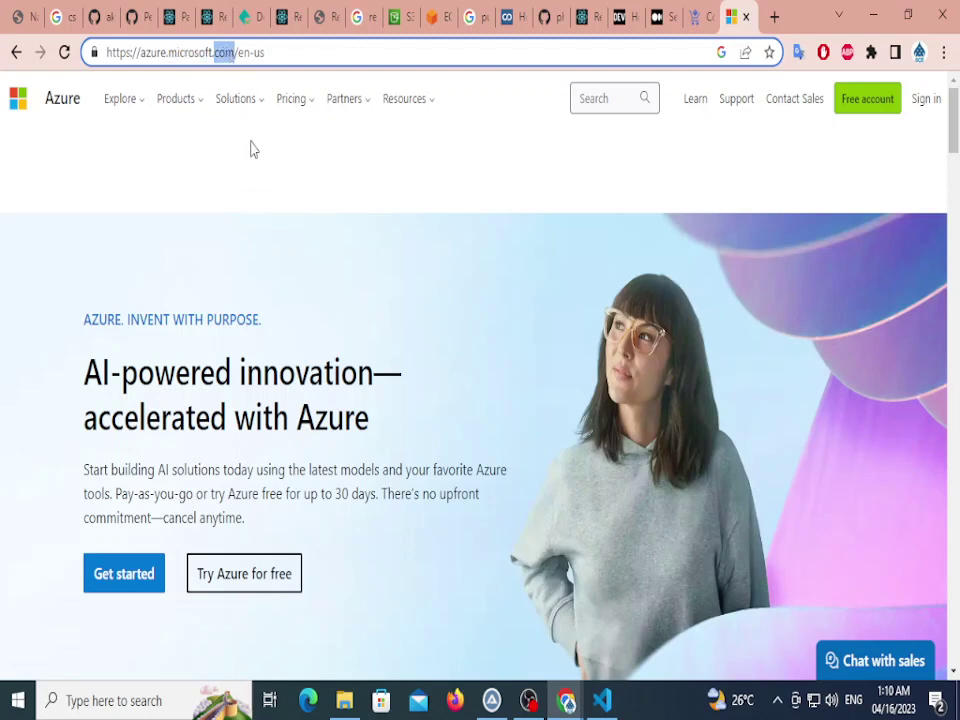